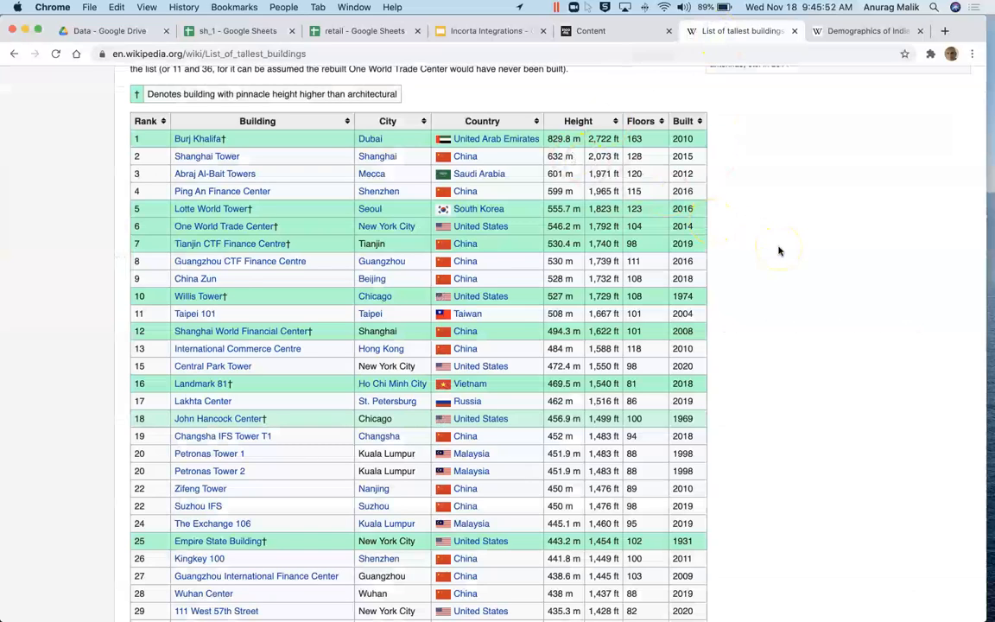
Step: Scroll to the 2011 state/union territory population table in Wikipedia's Demographics of India article
{"action": "scroll", "coordinate": [778, 250], "scroll_direction": "up", "scroll_amount": 10}
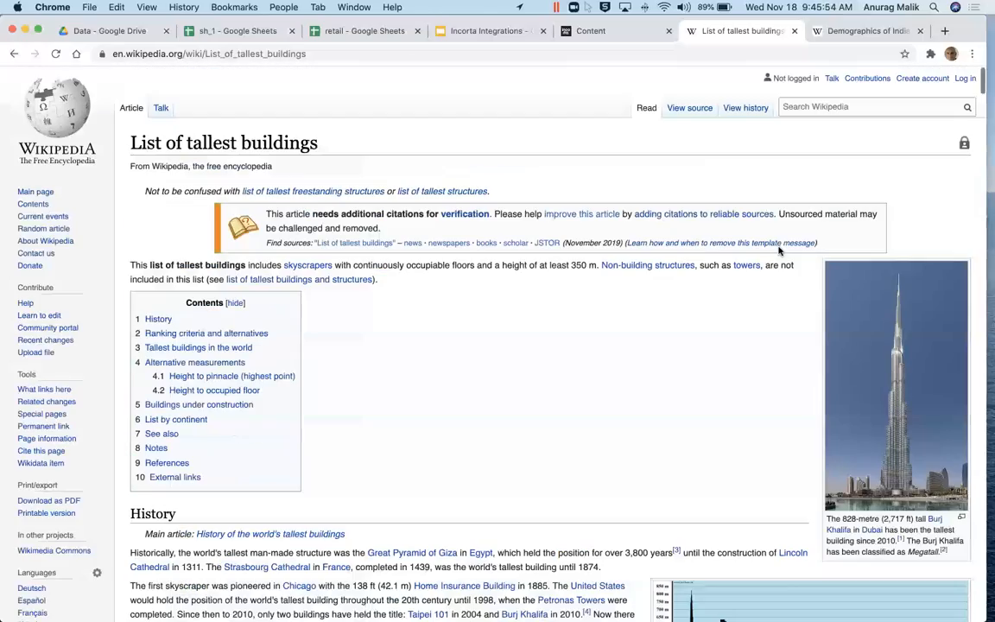
{"action": "scroll", "coordinate": [778, 251], "scroll_direction": "down", "scroll_amount": 15}
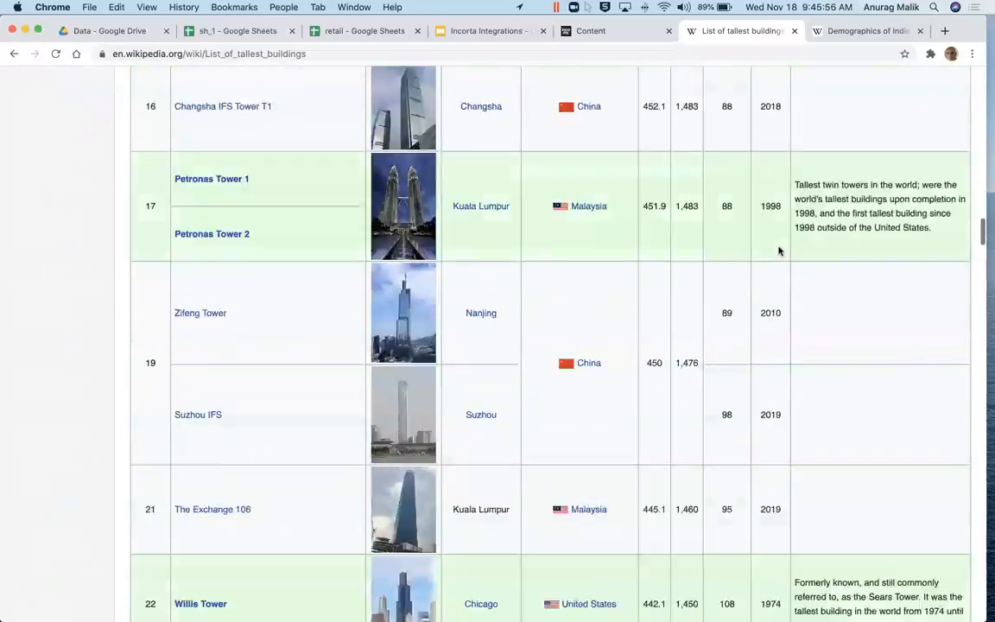
{"action": "scroll", "coordinate": [778, 250], "scroll_direction": "down", "scroll_amount": 20}
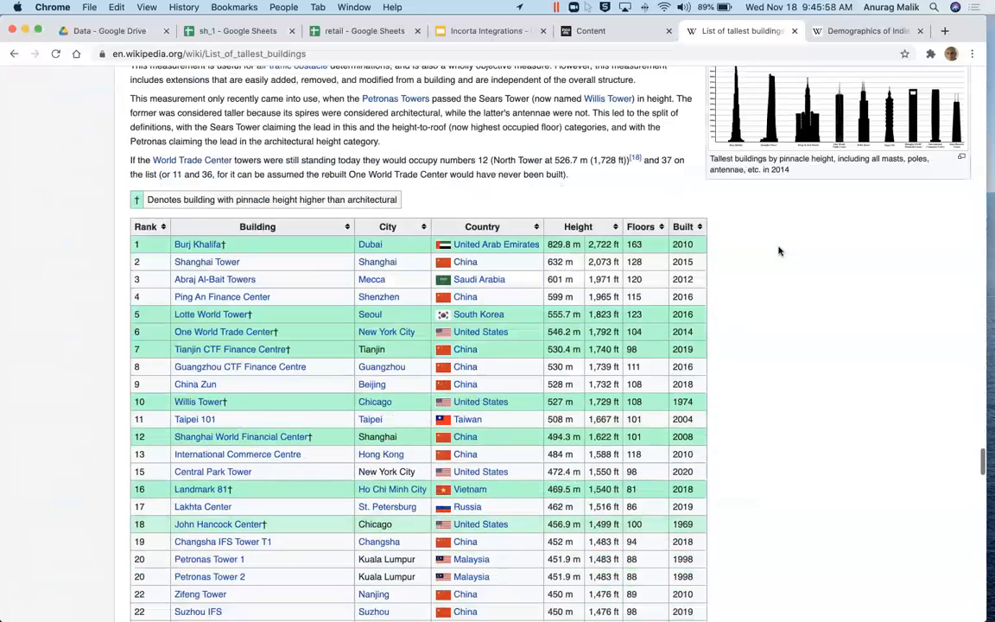
{"action": "scroll", "coordinate": [778, 250], "scroll_direction": "down", "scroll_amount": 3}
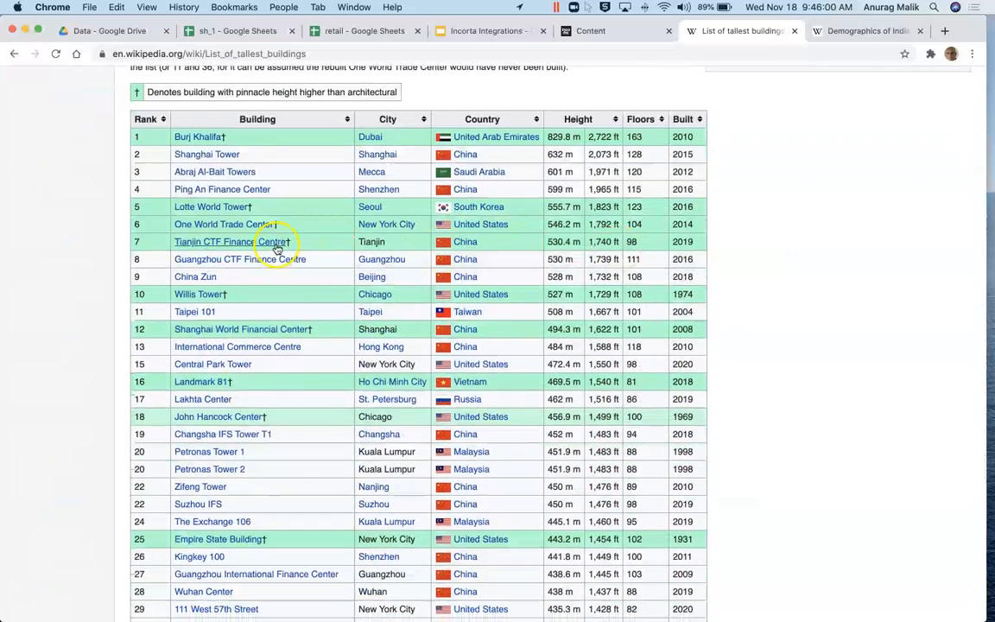
{"action": "mouse_move", "coordinate": [277, 249]}
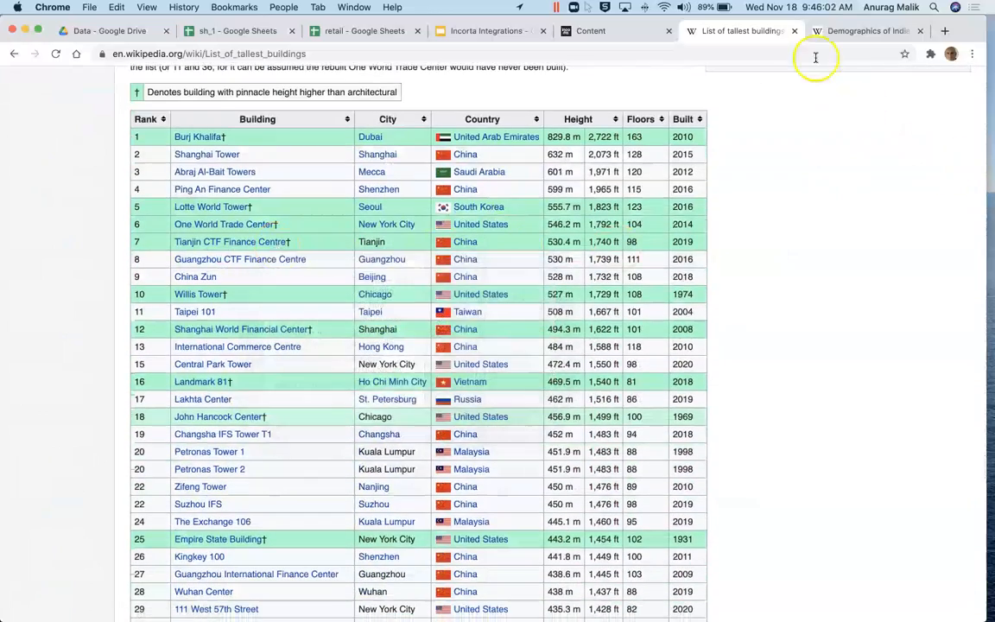
{"action": "left_click", "coordinate": [868, 31]}
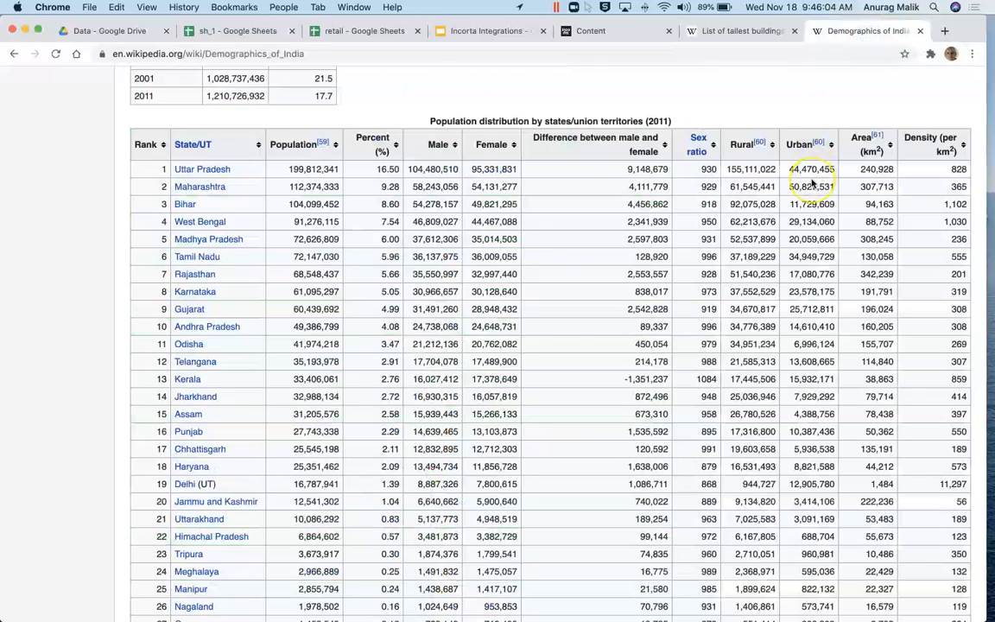
{"action": "scroll", "coordinate": [812, 182], "scroll_direction": "up", "scroll_amount": 15}
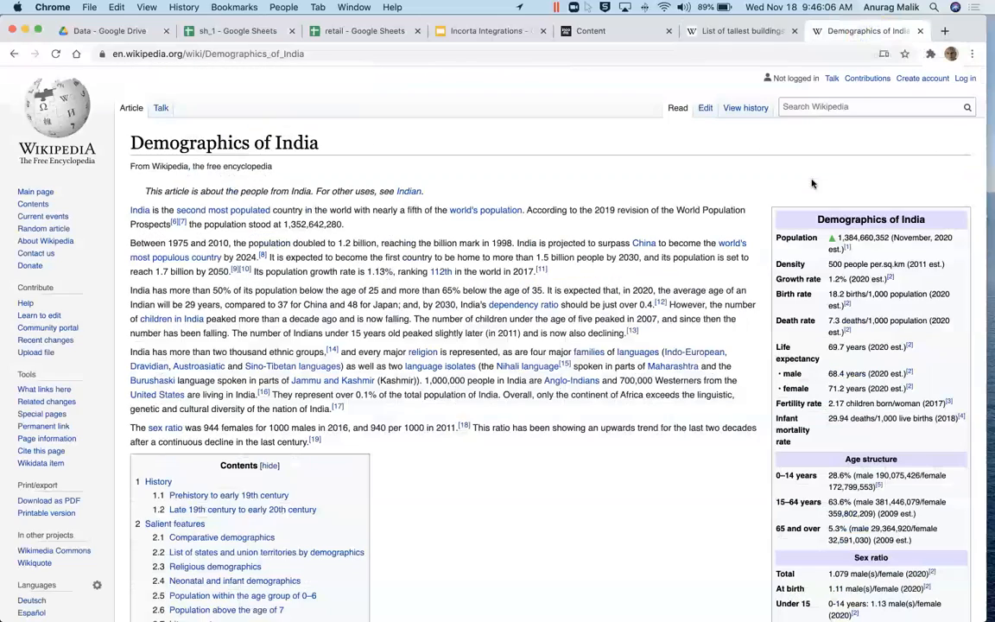
{"action": "scroll", "coordinate": [812, 183], "scroll_direction": "down", "scroll_amount": 20}
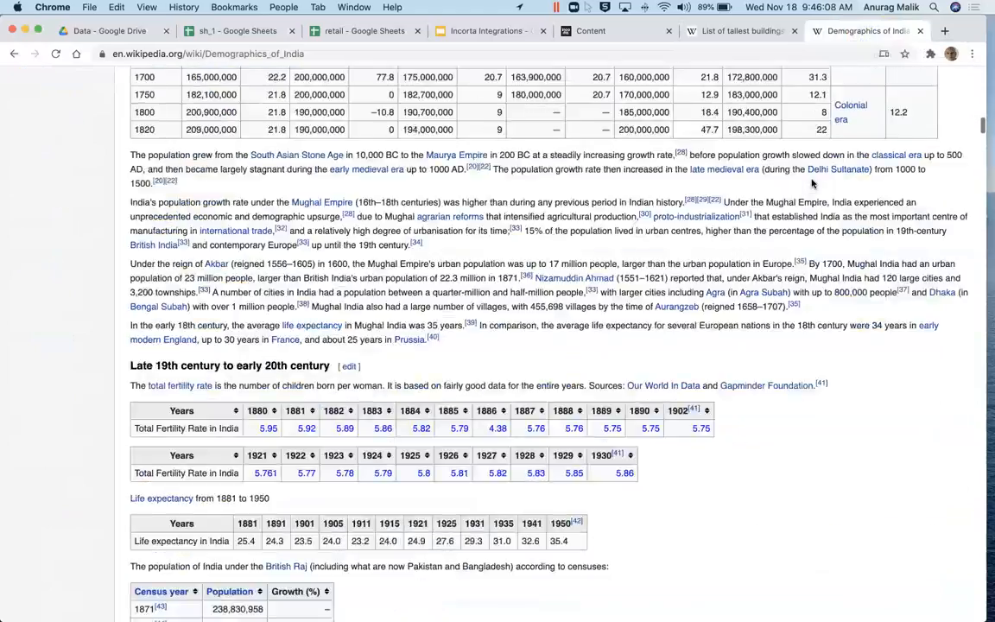
{"action": "scroll", "coordinate": [812, 180], "scroll_direction": "up", "scroll_amount": 10}
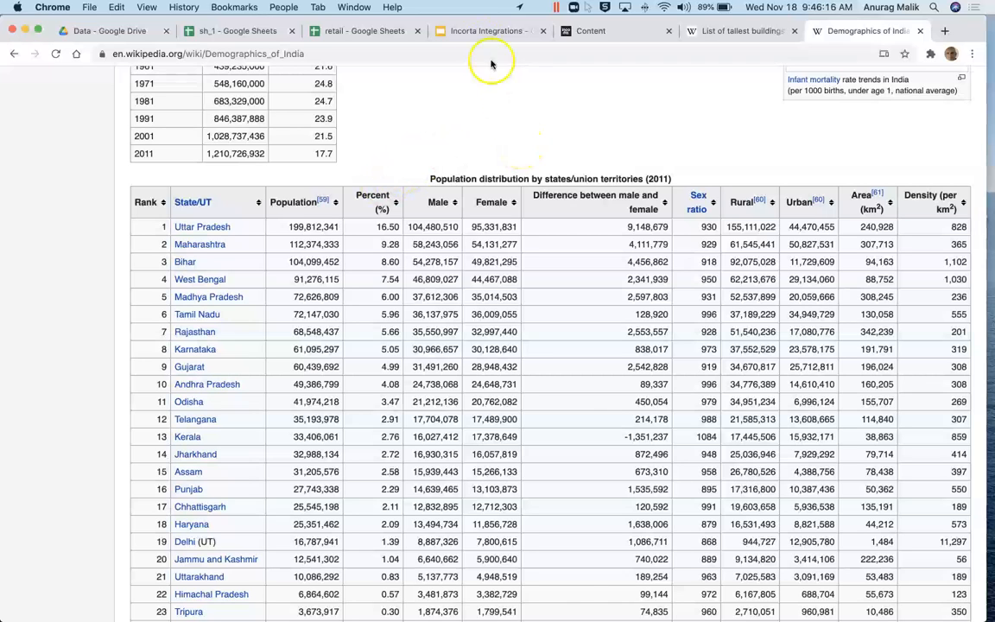
{"action": "left_click", "coordinate": [480, 32]}
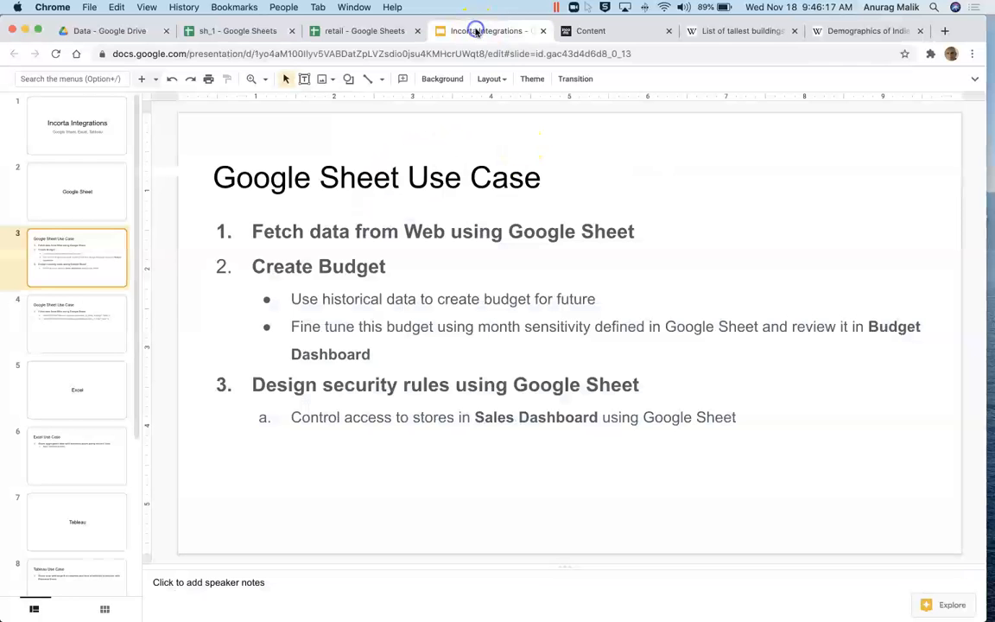
Step: Copy the tallest-buildings IMPORTHTML formula from slide 4 of the Incorta Integrations deck
{"action": "left_click", "coordinate": [55, 326]}
{"action": "left_click_drag", "start_coordinate": [291, 264], "coordinate": [851, 259]}
{"action": "key", "text": "super+c"}
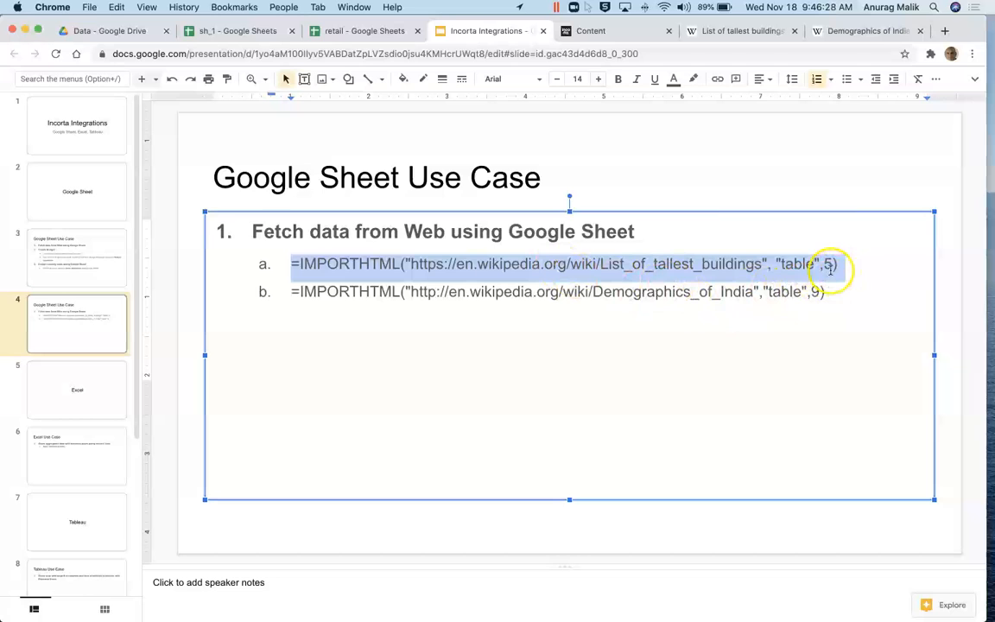
{"action": "left_click", "coordinate": [222, 31]}
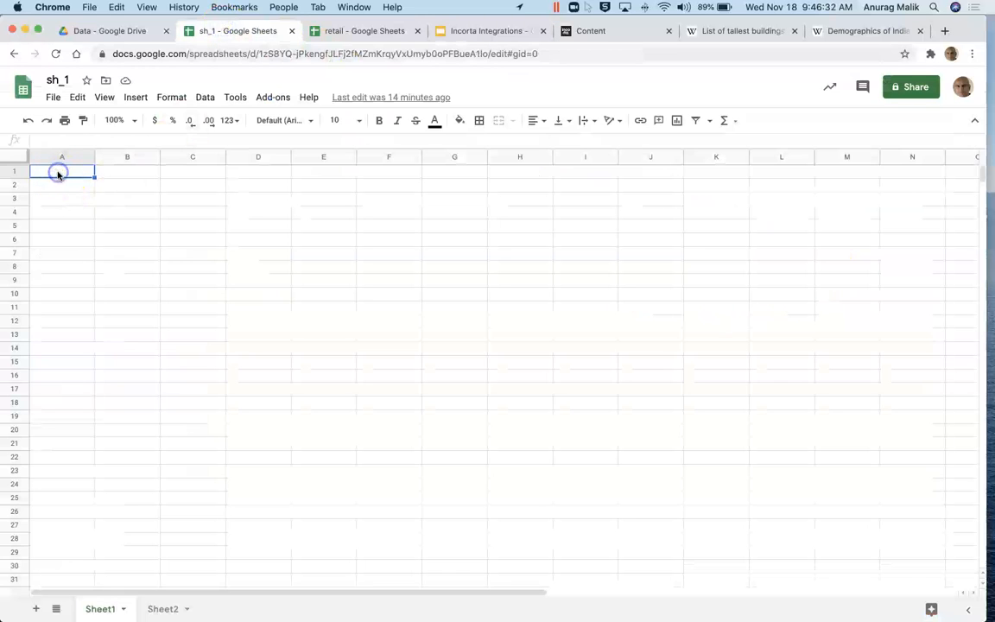
Step: Paste the tallest-buildings formula into Sheet1 A1 and copy the Demographics of India formula
{"action": "key", "text": "super+v"}
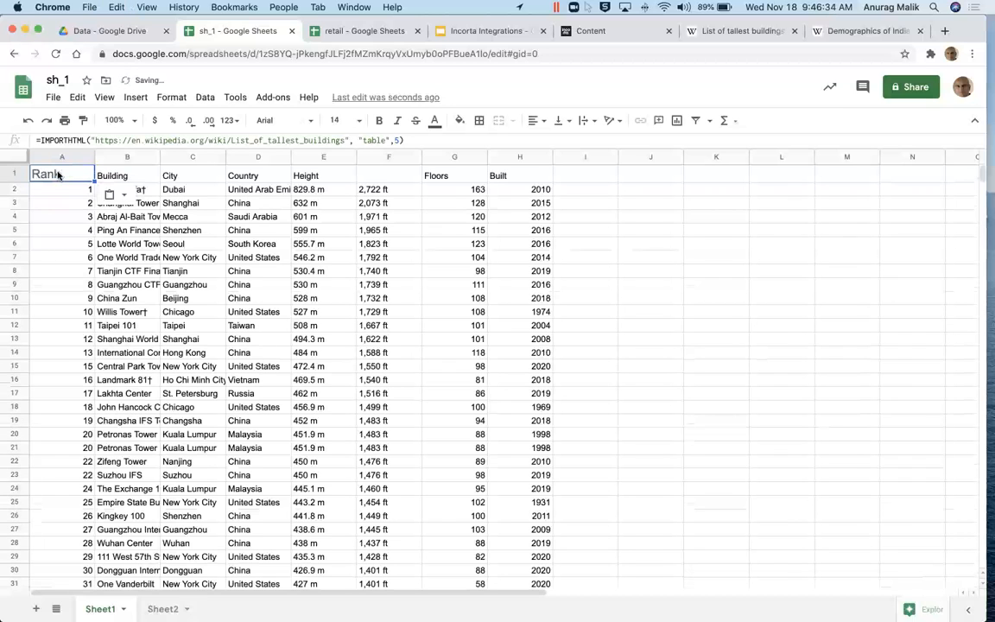
{"action": "left_click", "coordinate": [72, 269]}
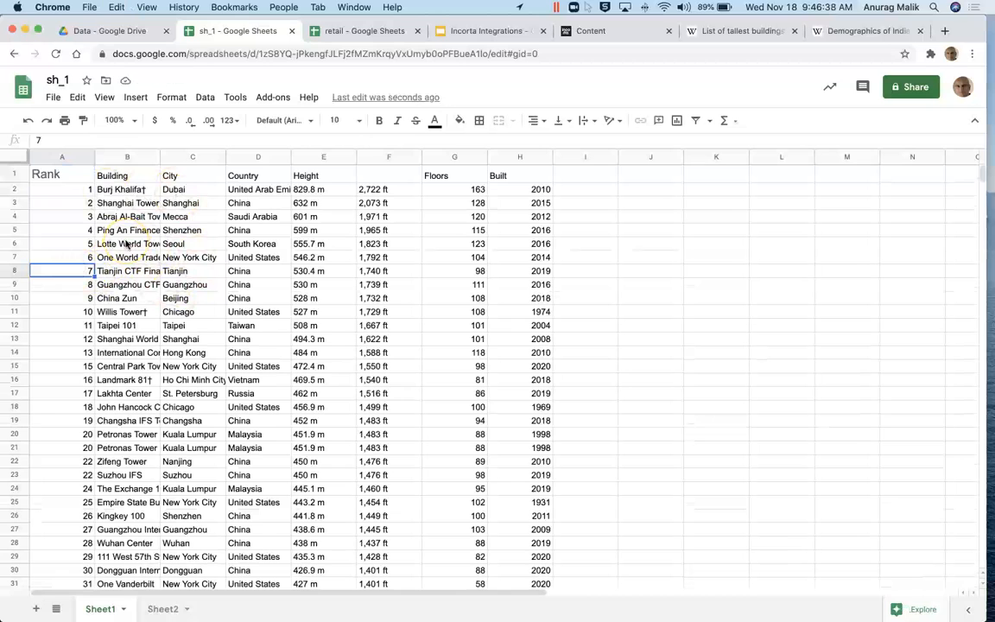
{"action": "left_click", "coordinate": [485, 31]}
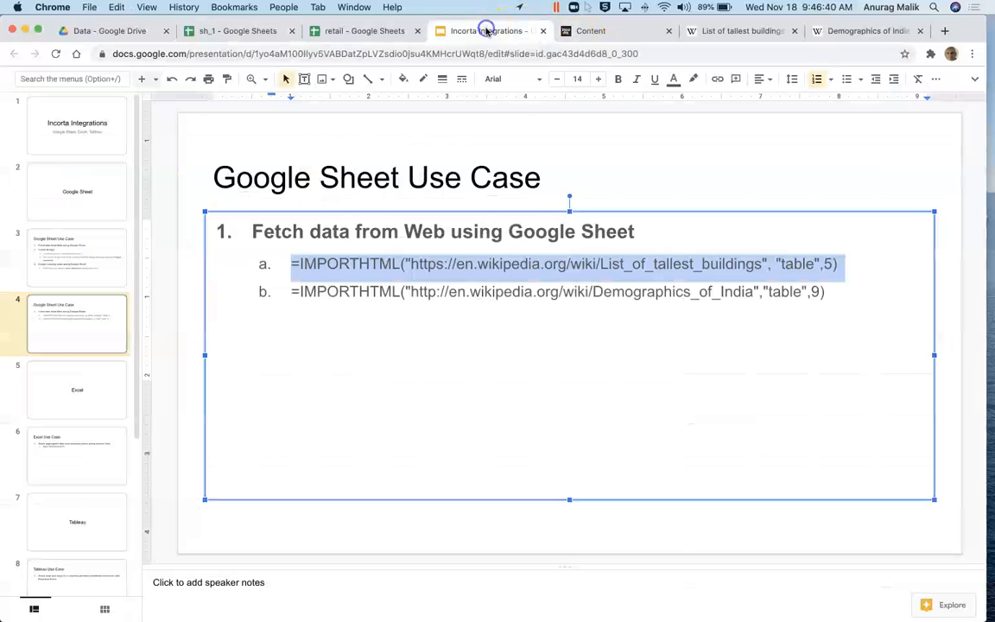
{"action": "left_click", "coordinate": [291, 291]}
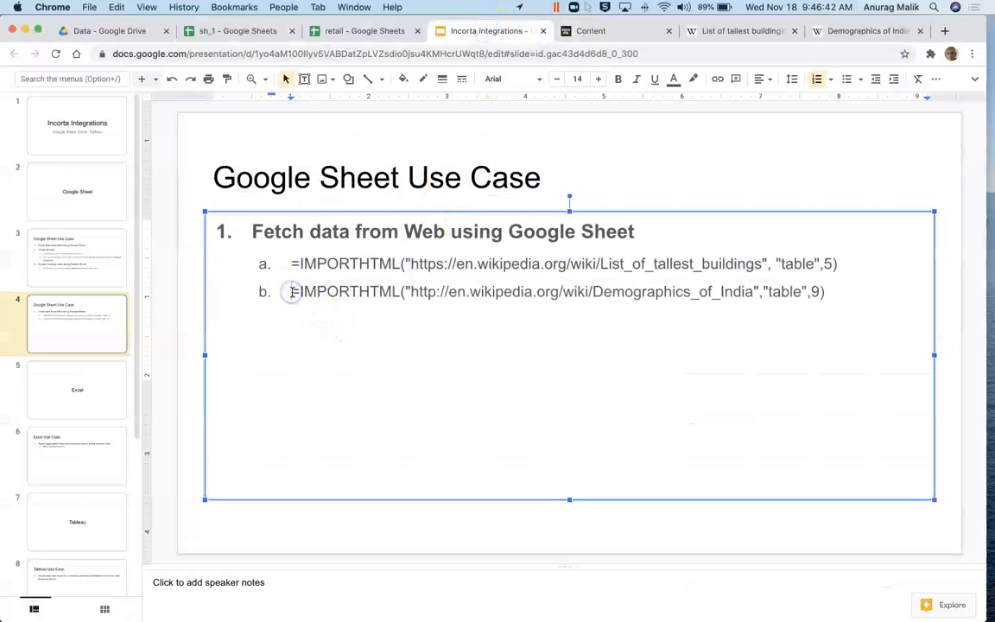
{"action": "triple_click", "coordinate": [291, 291]}
{"action": "key", "text": "ctrl+c"}
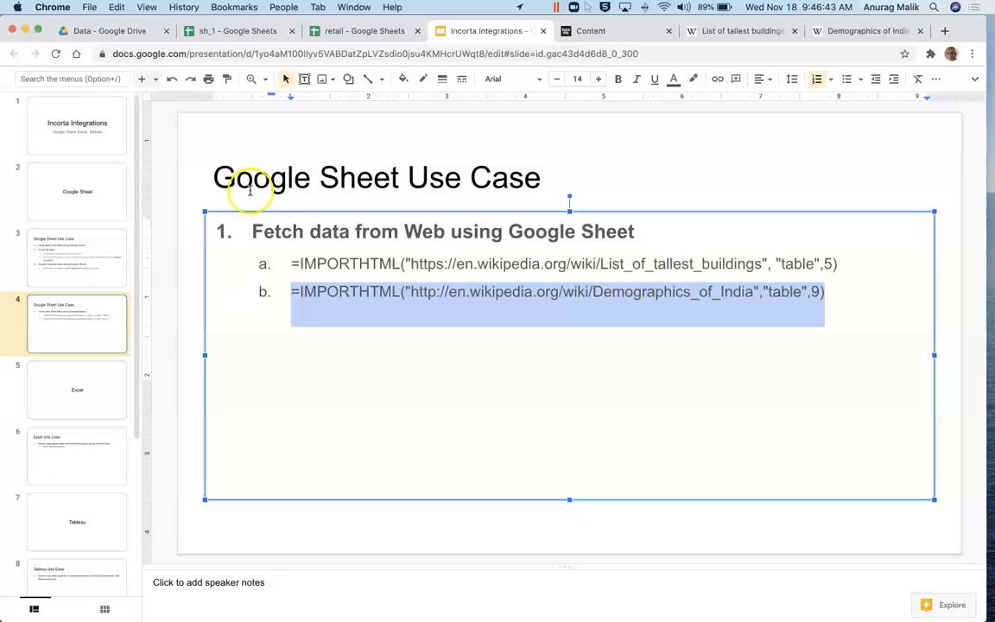
Step: Paste the Demographics of India IMPORTHTML formula into cell A1 of Sheet2
{"action": "left_click", "coordinate": [243, 28]}
{"action": "left_click", "coordinate": [167, 608]}
{"action": "left_click", "coordinate": [55, 173]}
{"action": "key", "text": "ctrl+v"}
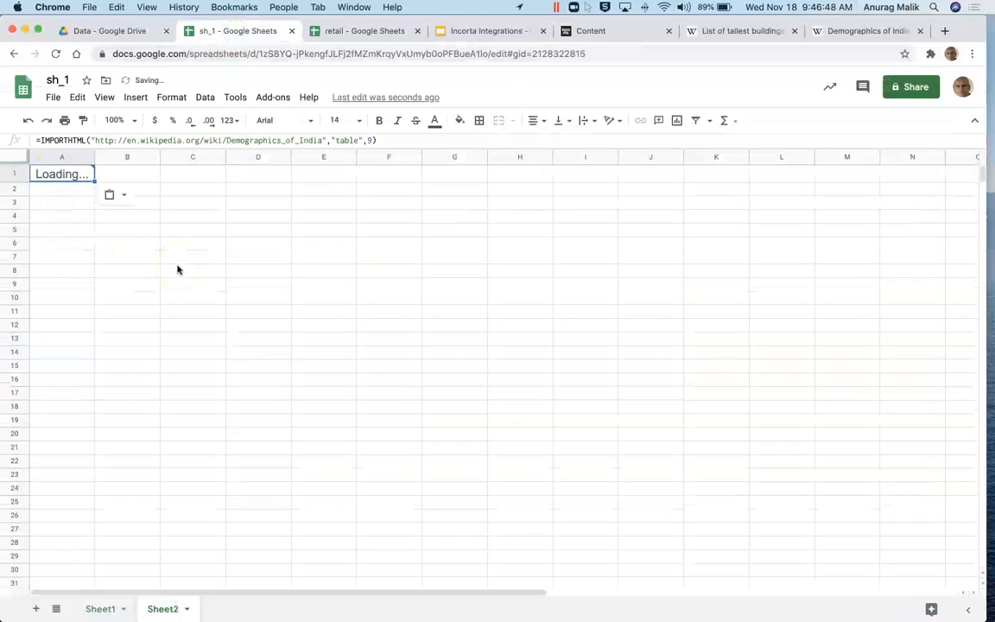
{"action": "key", "text": "Return"}
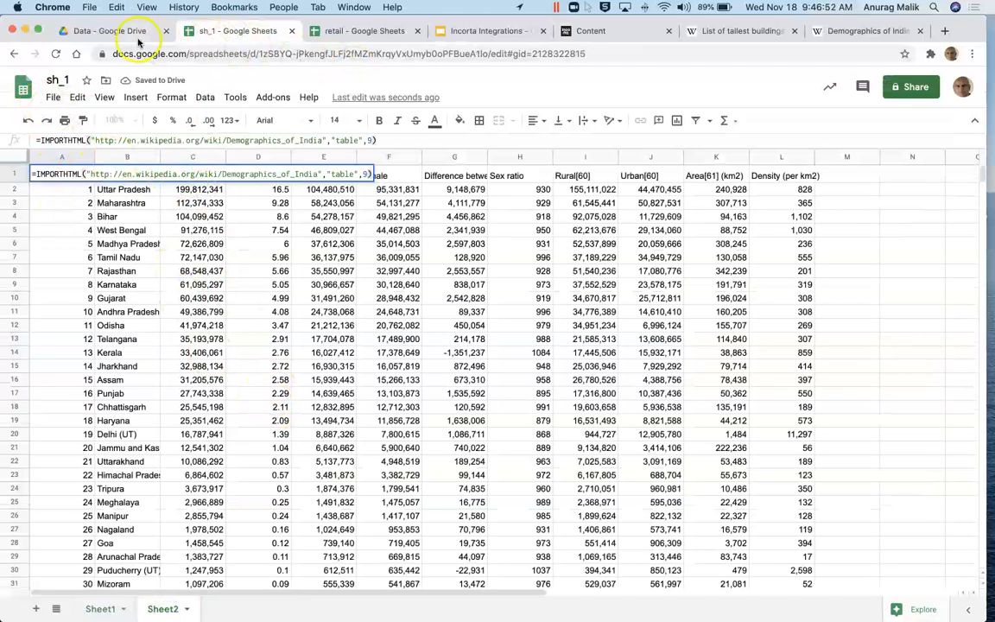
{"action": "left_click", "coordinate": [110, 31]}
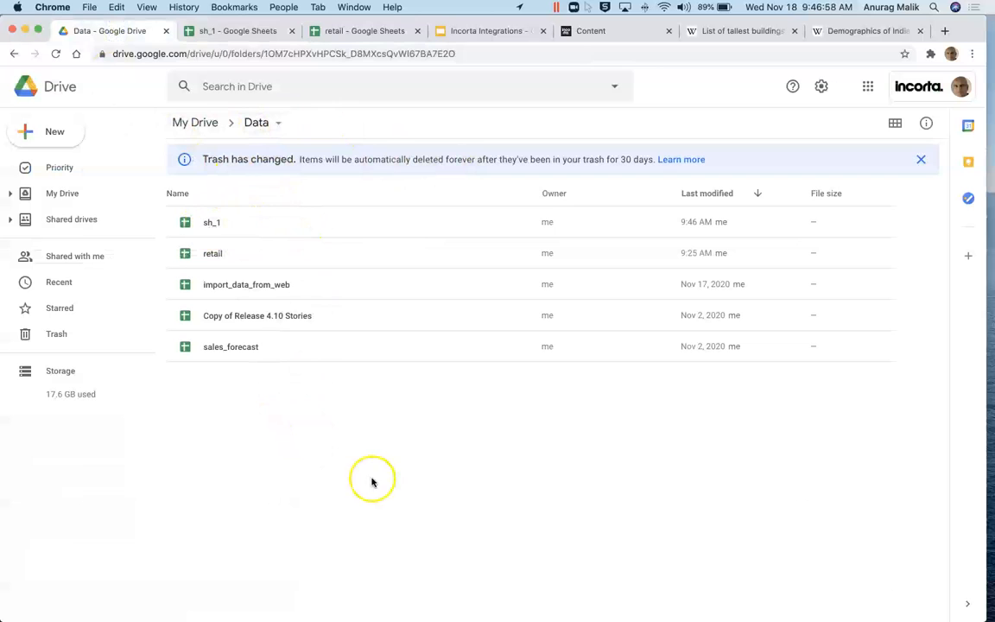
Step: Open the GSHEET_D external data source settings in Incorta
{"action": "left_click", "coordinate": [602, 33]}
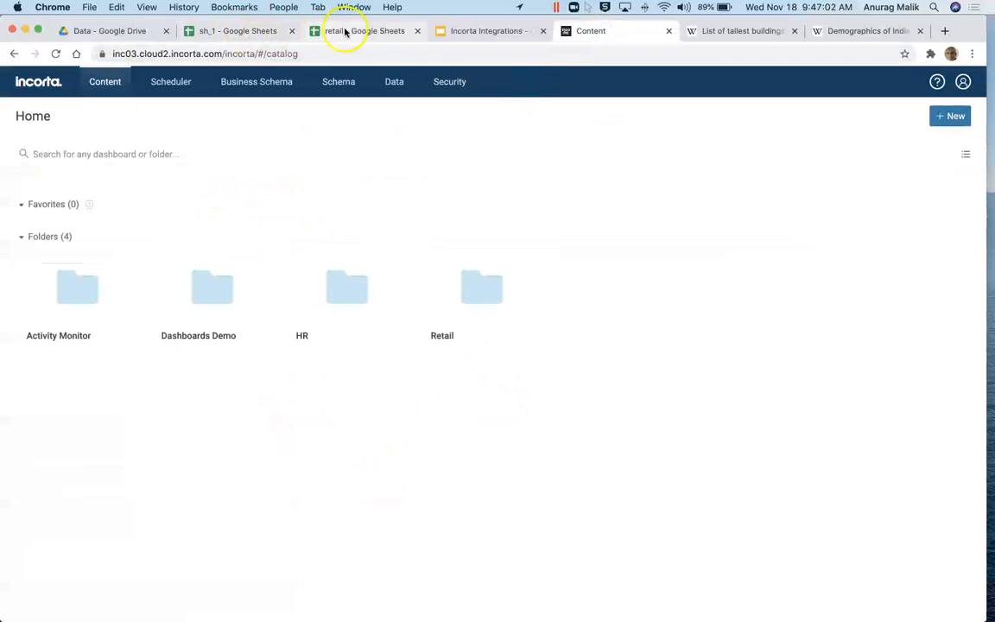
{"action": "left_click", "coordinate": [355, 31]}
{"action": "left_click", "coordinate": [235, 31]}
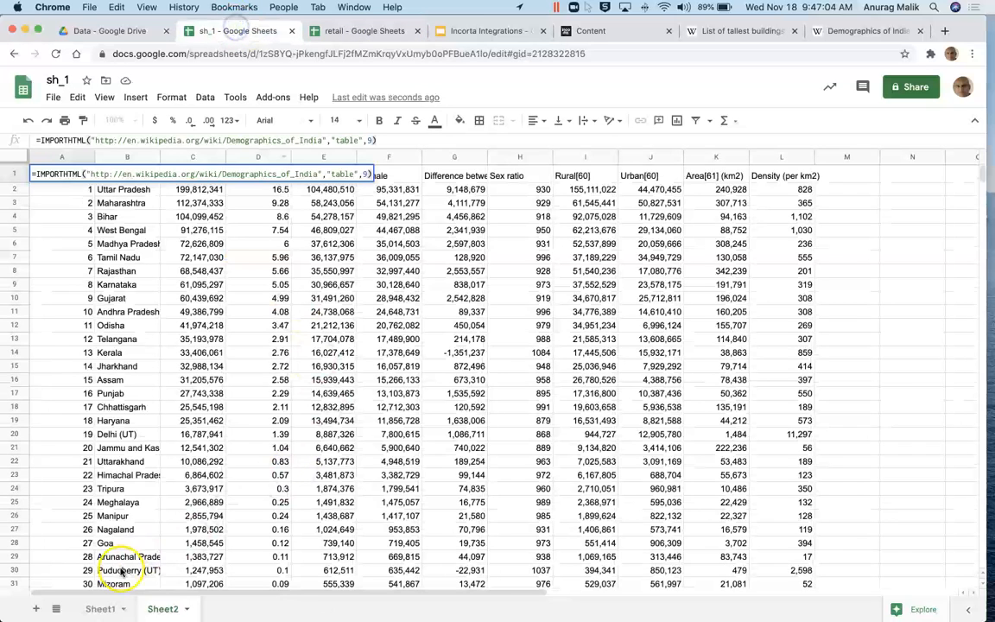
{"action": "left_click", "coordinate": [596, 31]}
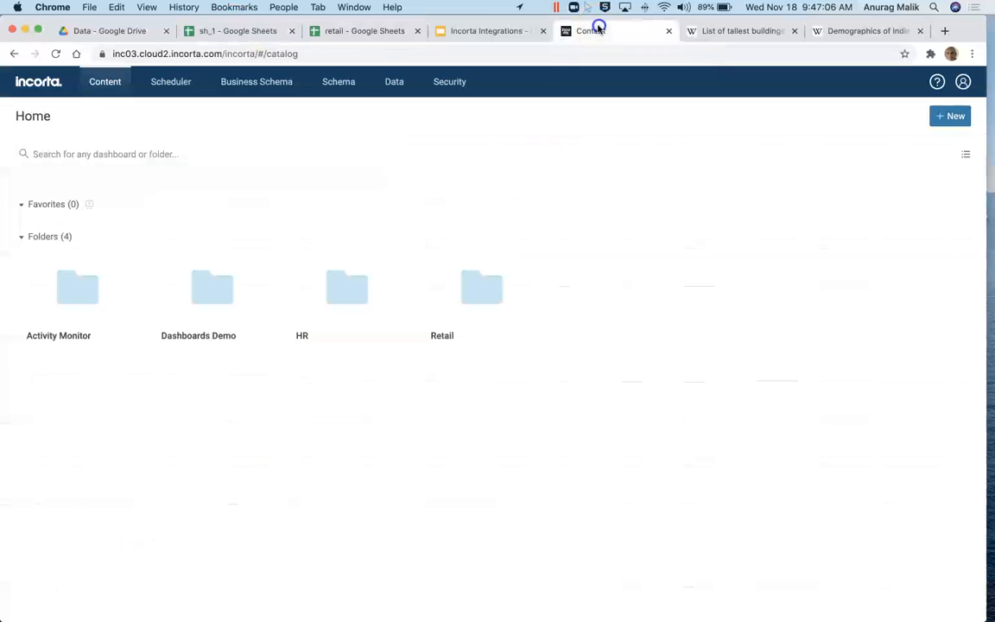
{"action": "left_click", "coordinate": [401, 83]}
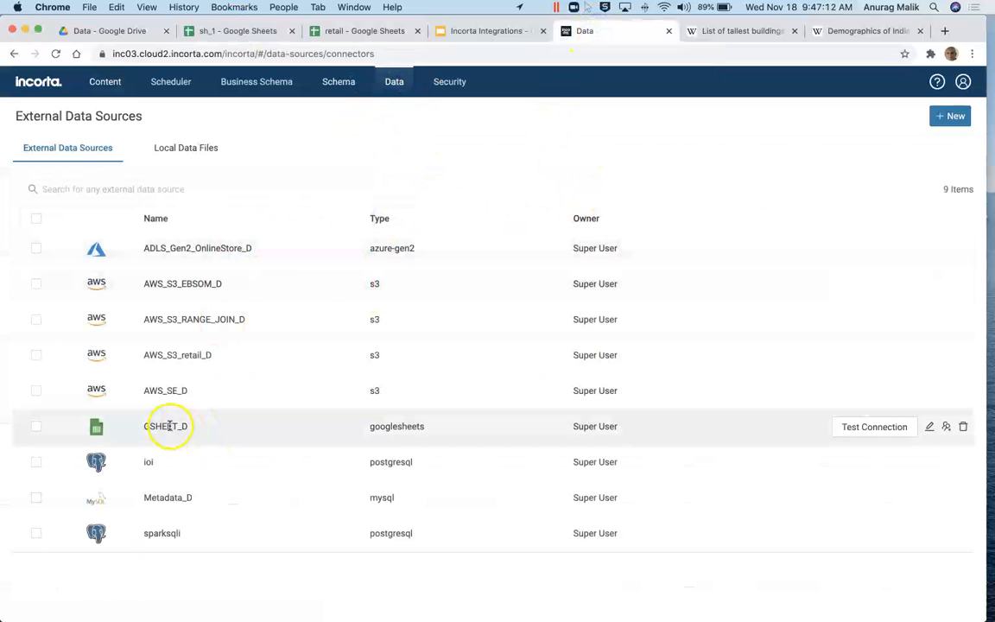
{"action": "left_click", "coordinate": [929, 427]}
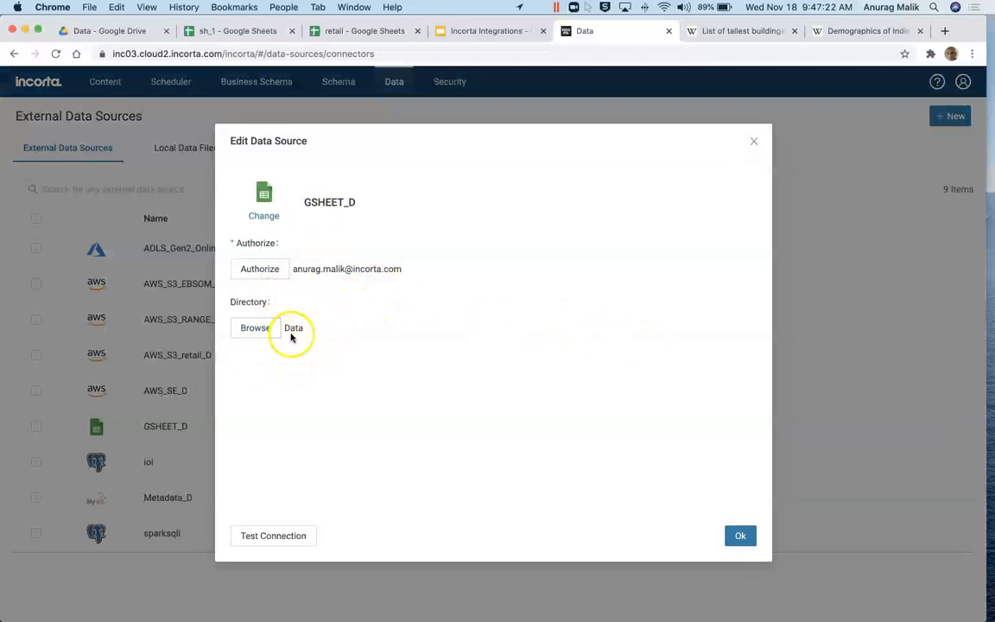
Step: Confirm GSHEET_D's directory is the Drive Data folder and open the MISCL_S schema
{"action": "left_click", "coordinate": [120, 31]}
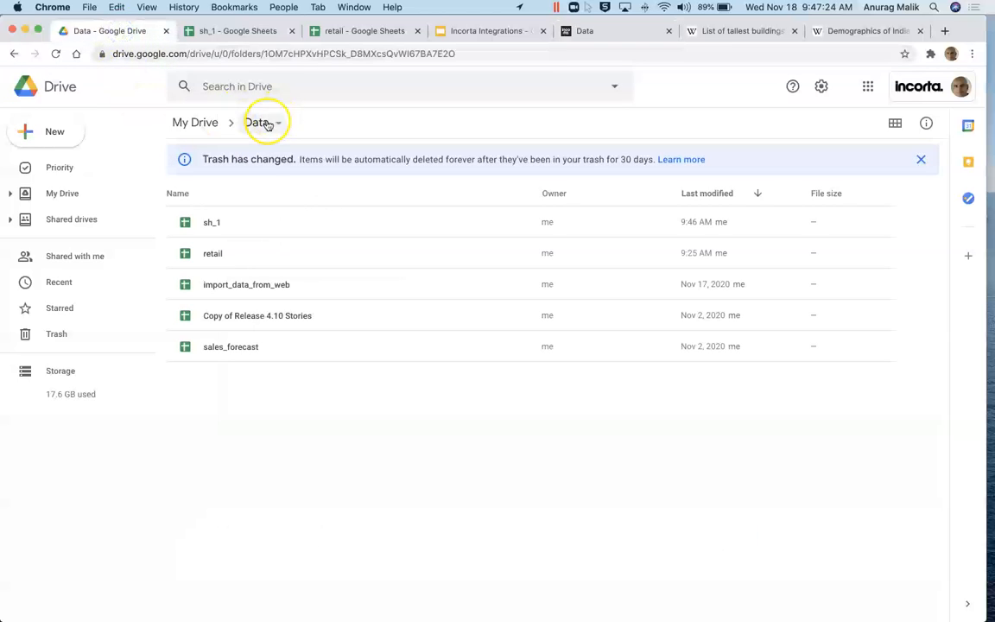
{"action": "left_click", "coordinate": [587, 33]}
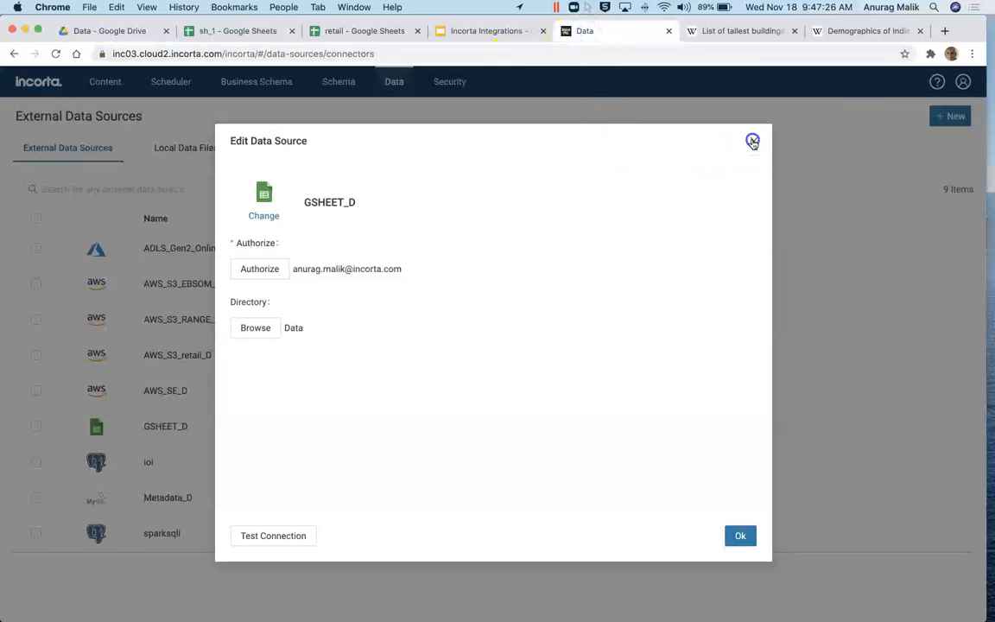
{"action": "left_click", "coordinate": [753, 140]}
{"action": "left_click", "coordinate": [339, 83]}
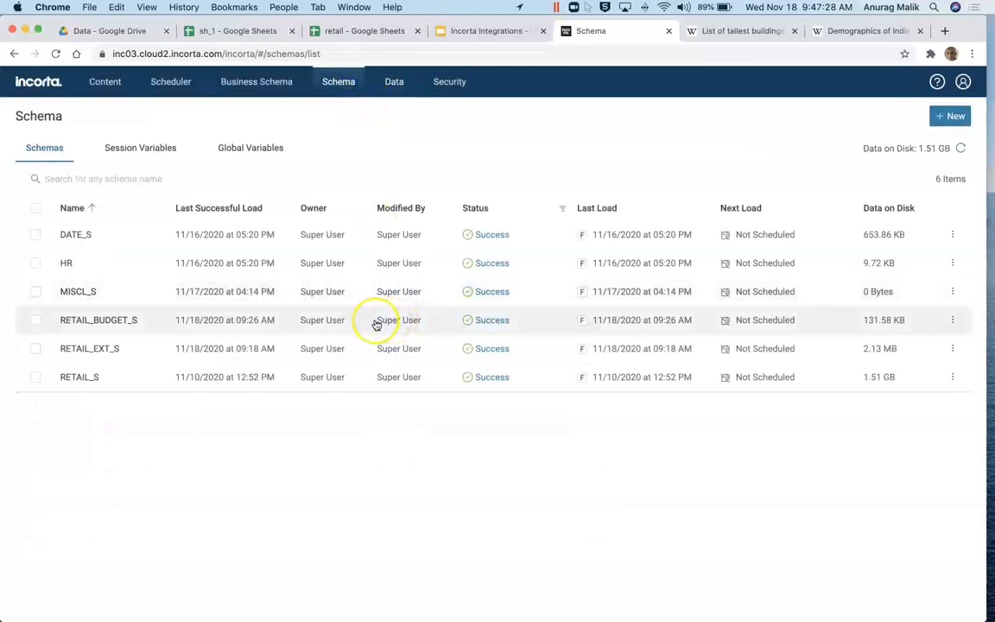
{"action": "left_click", "coordinate": [81, 291]}
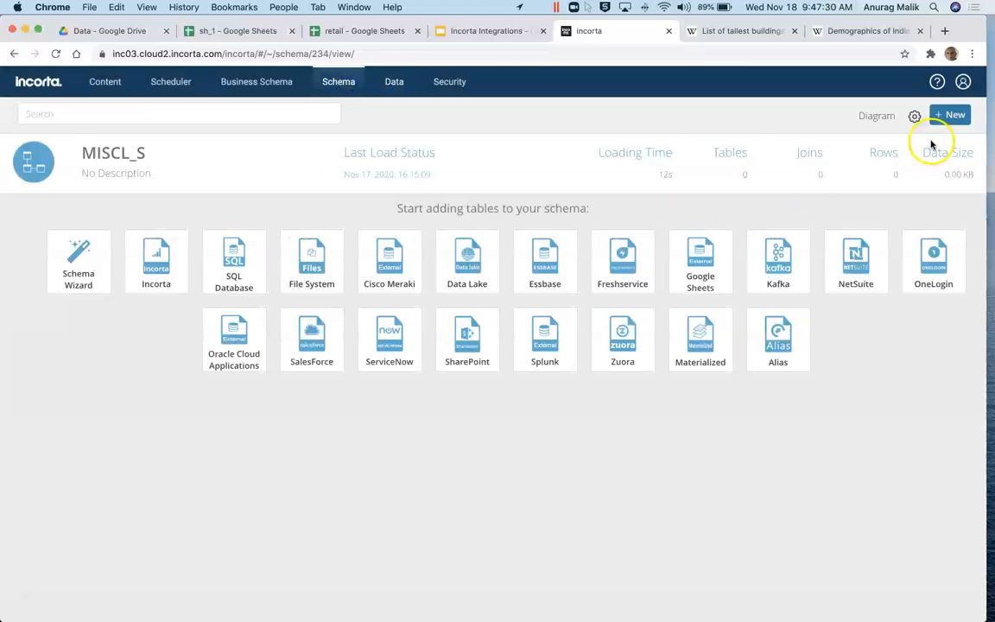
Step: Start the Schema Wizard with GSHEET_D as the data source
{"action": "left_click", "coordinate": [943, 126]}
{"action": "left_click", "coordinate": [913, 173]}
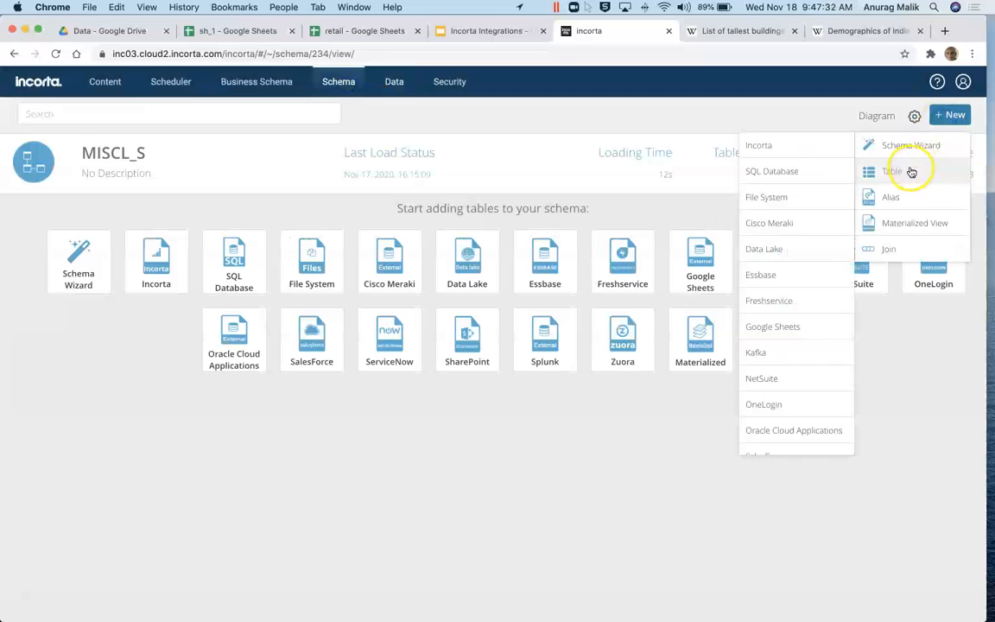
{"action": "left_click", "coordinate": [908, 151]}
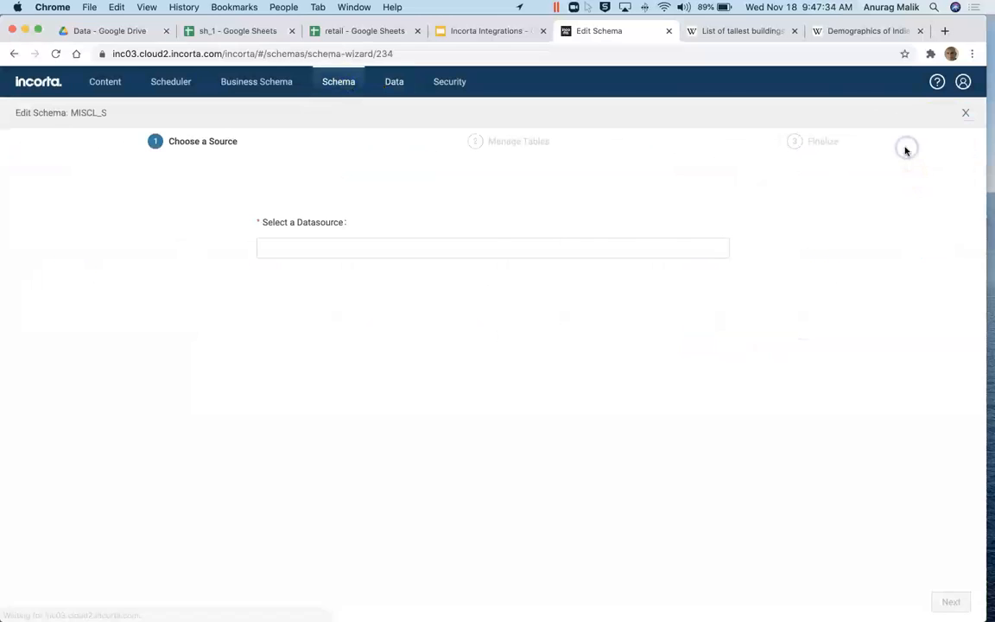
{"action": "left_click", "coordinate": [660, 249]}
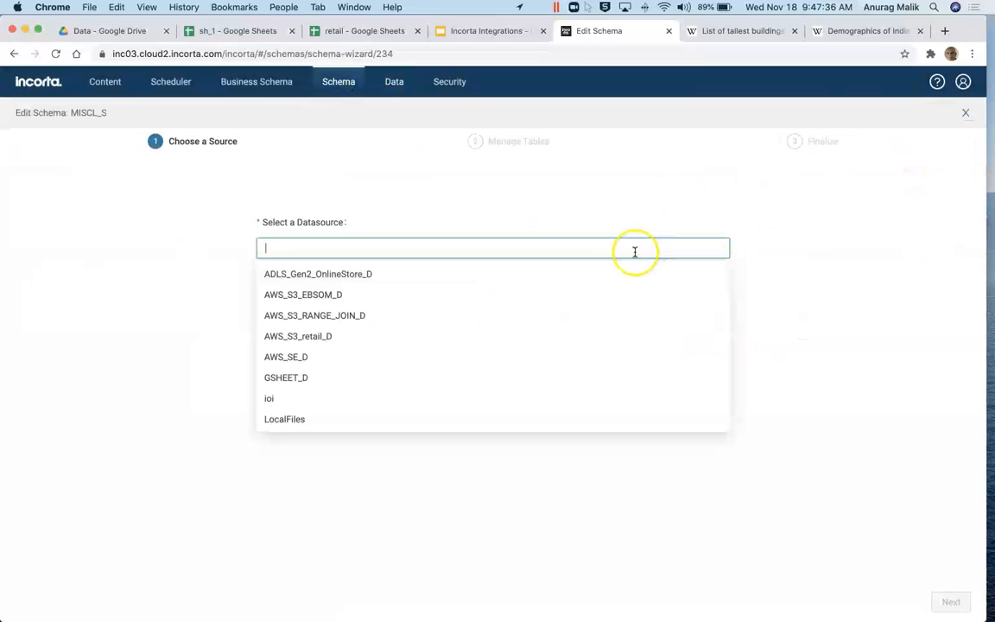
{"action": "left_click", "coordinate": [285, 383]}
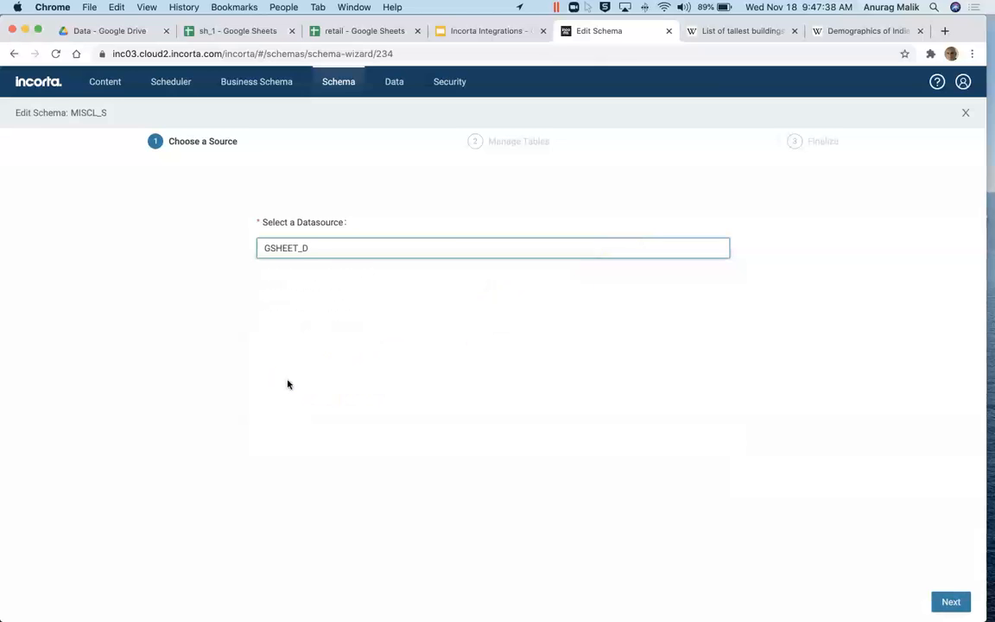
{"action": "left_click", "coordinate": [951, 602]}
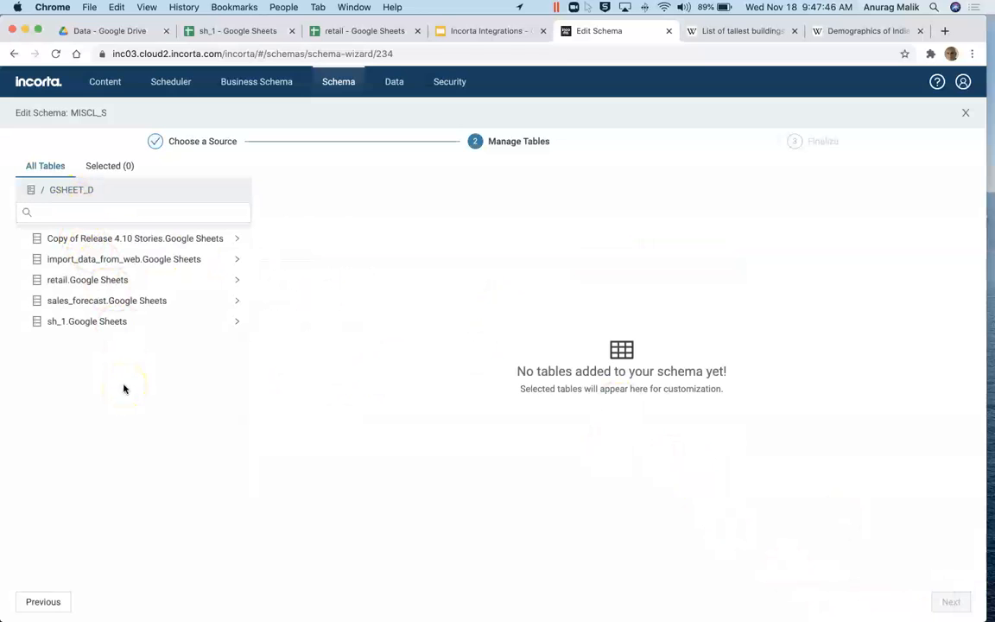
Step: Select Sheet1 and Sheet2 from sh_1, turn off join creation, and update the schema
{"action": "left_click", "coordinate": [69, 323]}
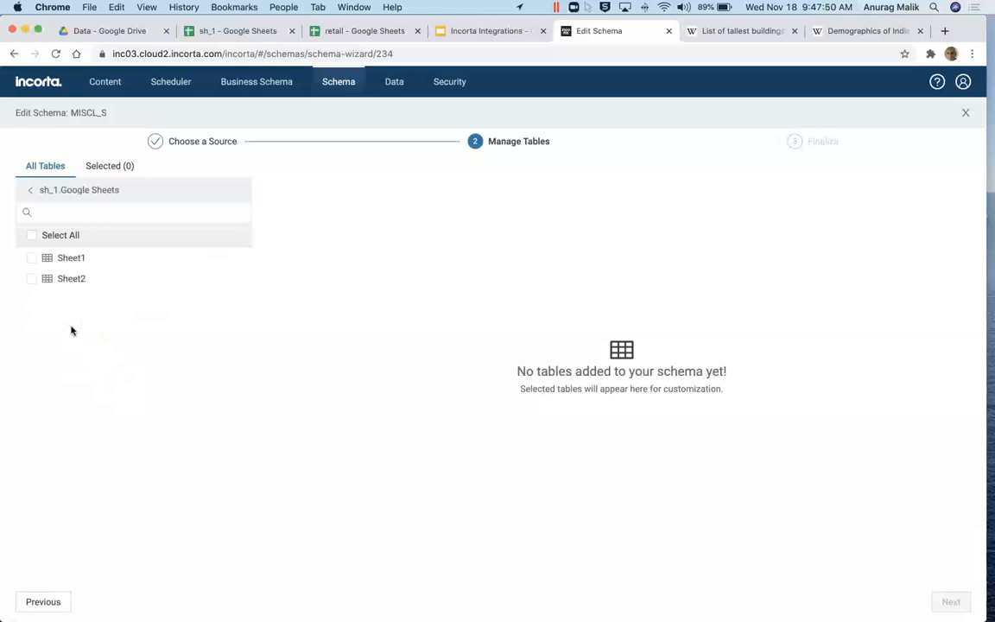
{"action": "left_click", "coordinate": [31, 235]}
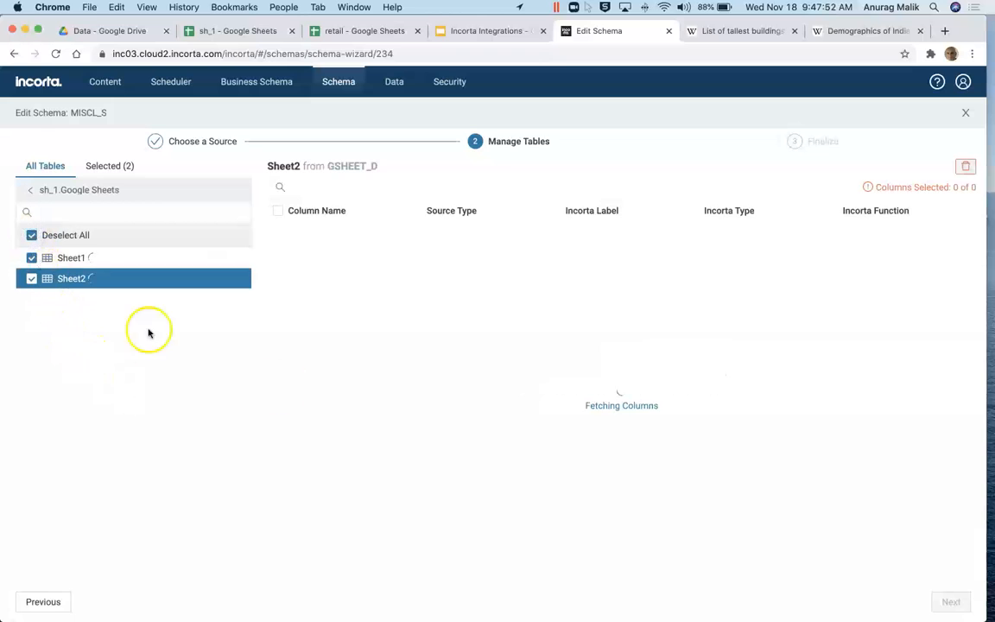
{"action": "left_click", "coordinate": [951, 602]}
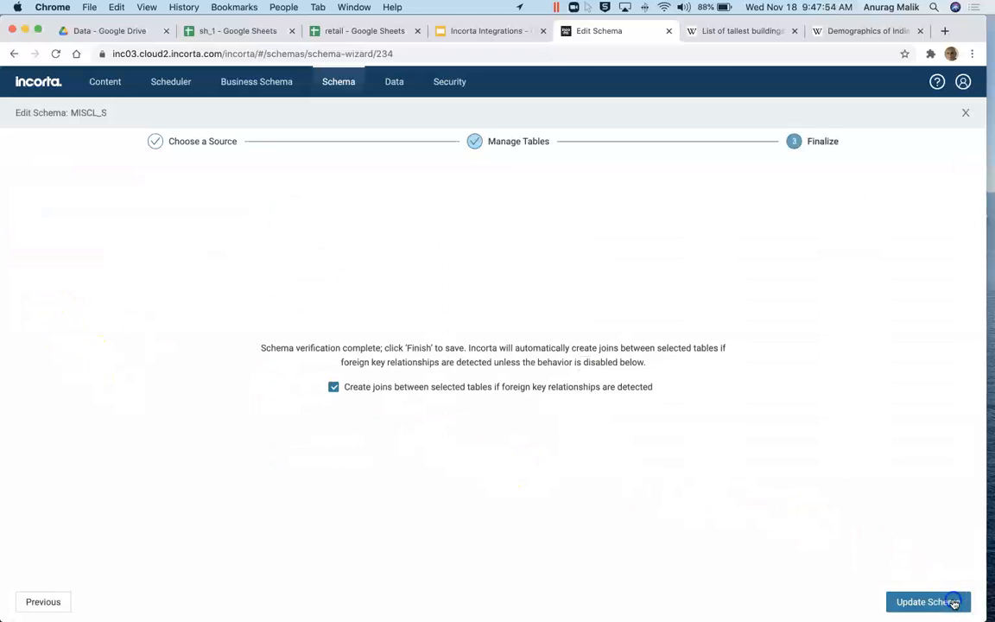
{"action": "left_click", "coordinate": [334, 388]}
{"action": "left_click", "coordinate": [912, 601]}
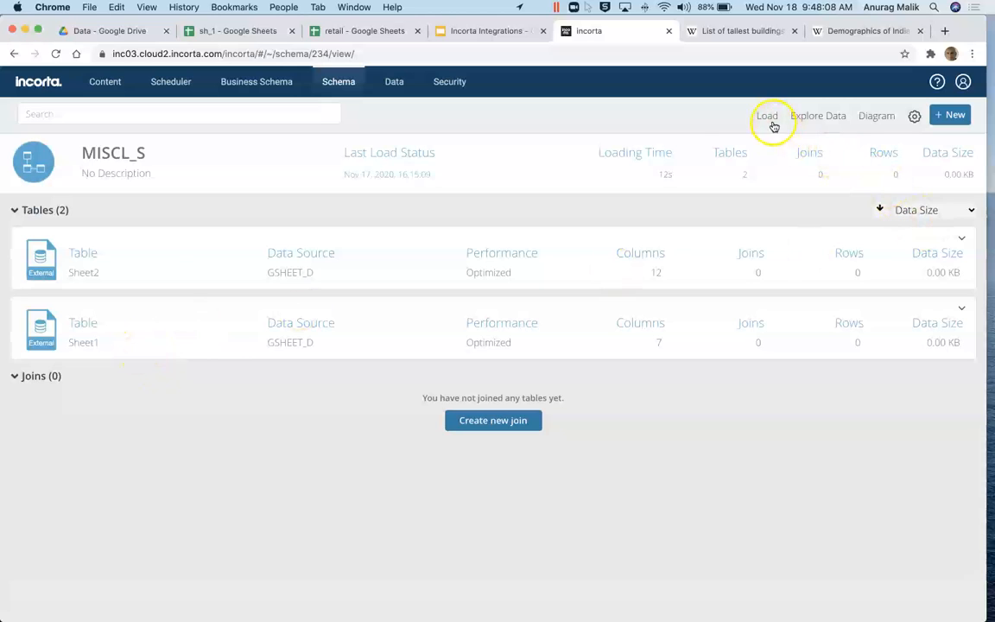
Step: Run a full load of MISCL_S and list all seven Sheet1 columns in Explore Data
{"action": "left_click", "coordinate": [84, 275]}
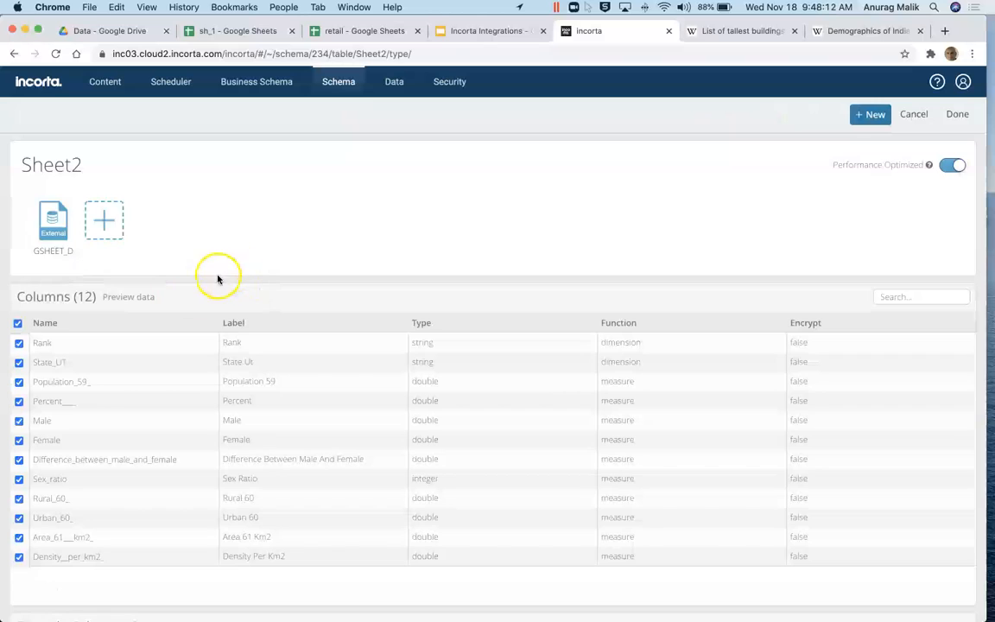
{"action": "left_click", "coordinate": [913, 115]}
{"action": "left_click", "coordinate": [769, 117]}
{"action": "left_click", "coordinate": [682, 143]}
{"action": "left_click", "coordinate": [474, 376]}
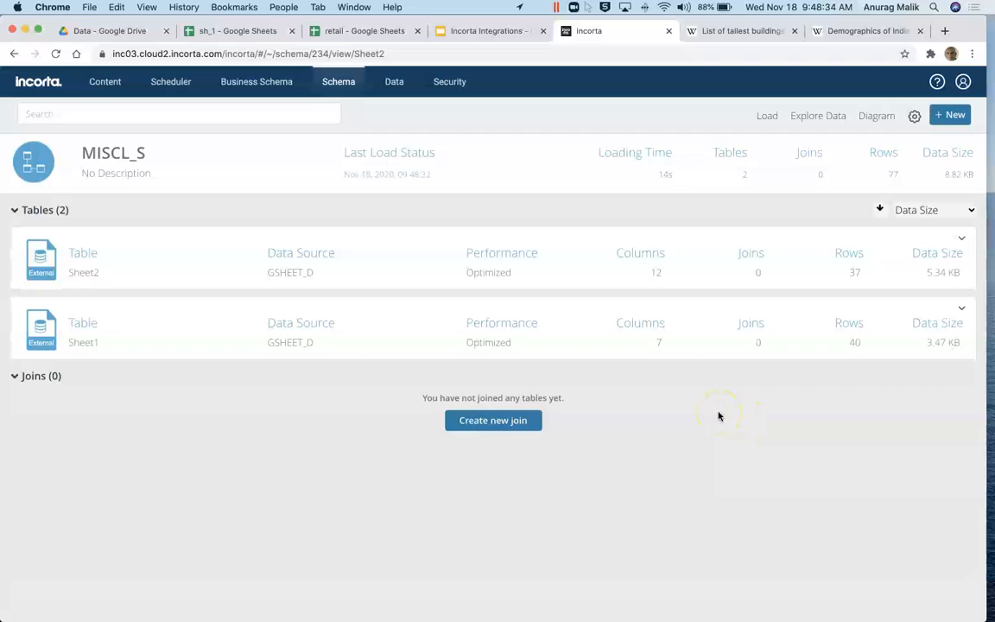
{"action": "left_click", "coordinate": [832, 118]}
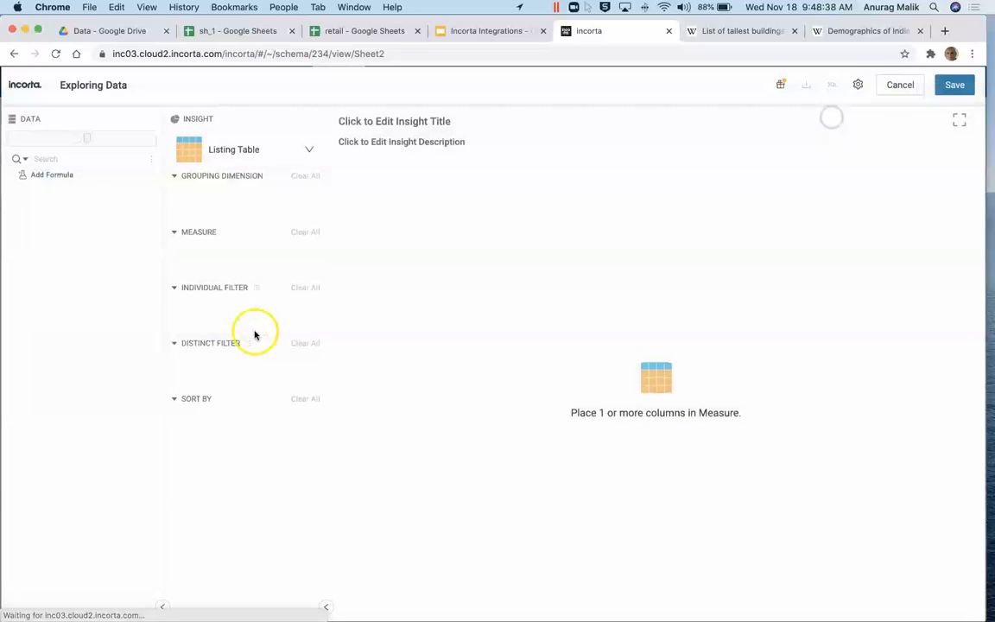
{"action": "left_click_drag", "start_coordinate": [39, 202], "coordinate": [219, 255]}
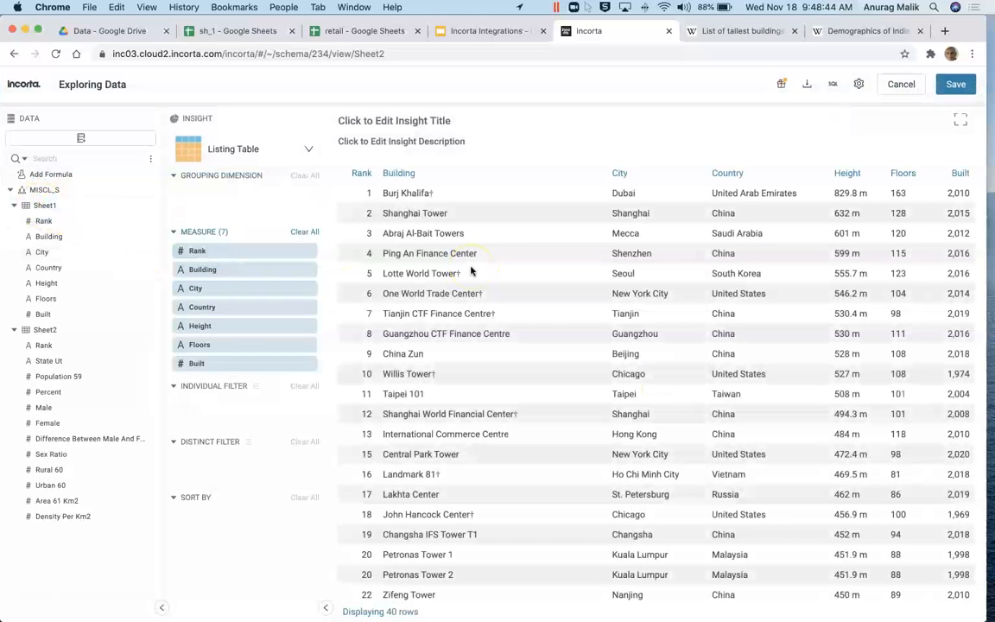
Step: Save the buildings table and add a 12-column Sheet2 state population insight to the dashboard
{"action": "left_click", "coordinate": [955, 84]}
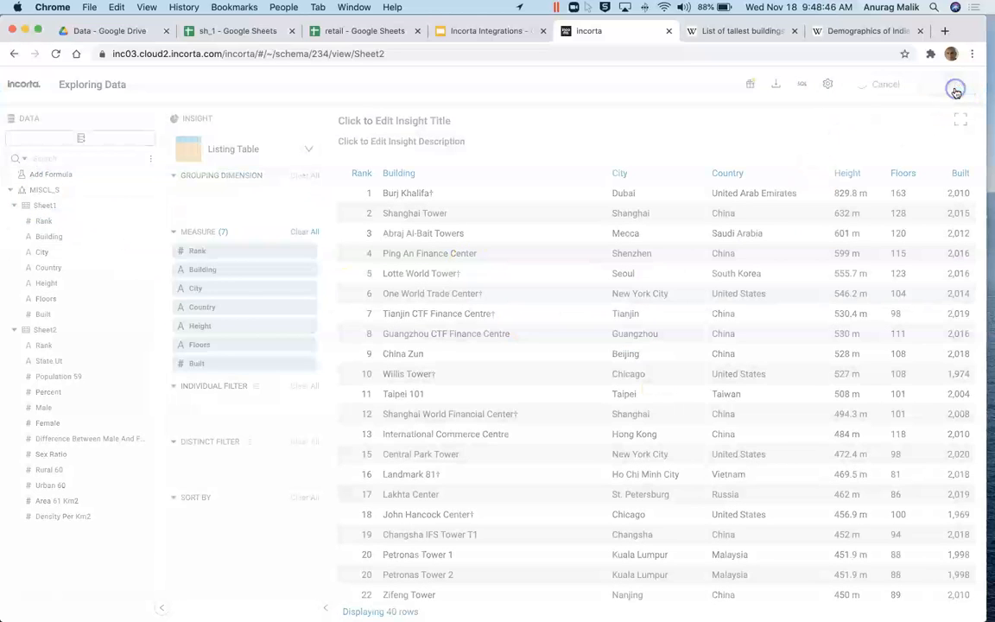
{"action": "left_click", "coordinate": [935, 114]}
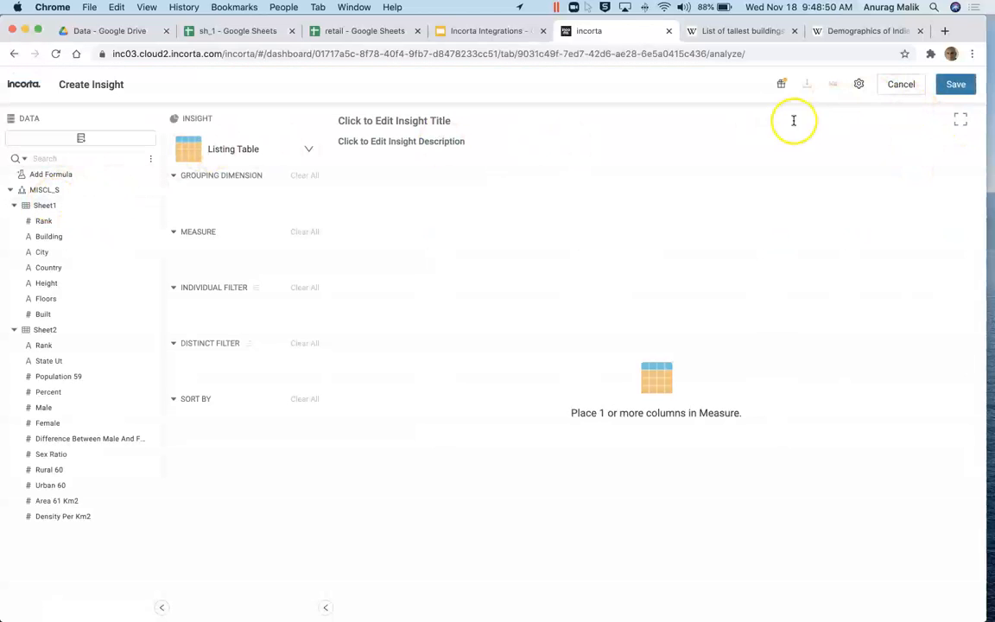
{"action": "left_click_drag", "start_coordinate": [52, 329], "coordinate": [235, 260]}
{"action": "left_click", "coordinate": [956, 84]}
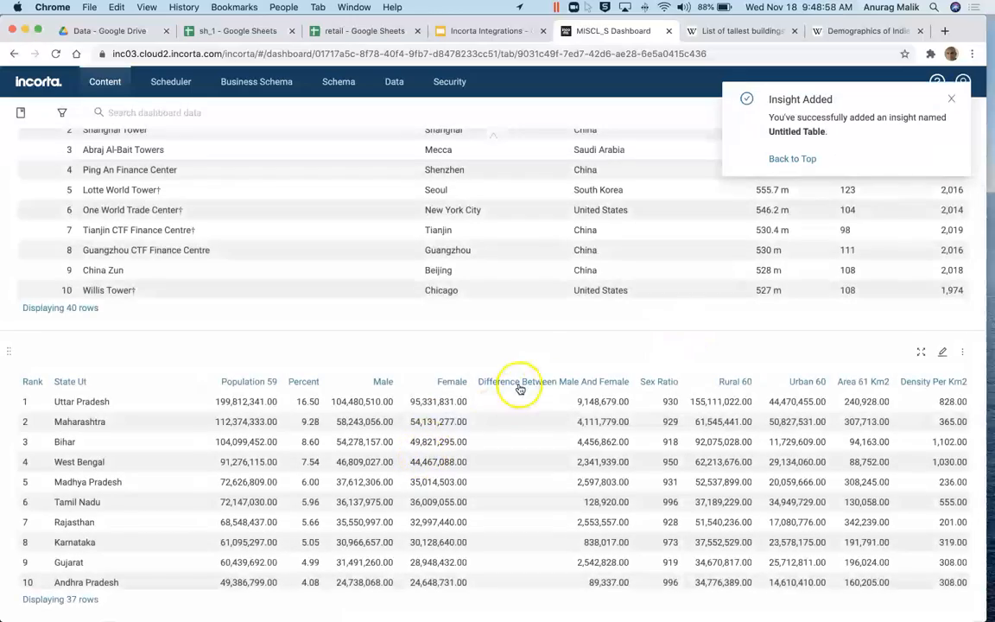
{"action": "scroll", "coordinate": [518, 372], "scroll_direction": "up", "scroll_amount": 4}
{"action": "scroll", "coordinate": [557, 455], "scroll_direction": "down", "scroll_amount": 5}
{"action": "scroll", "coordinate": [544, 474], "scroll_direction": "up", "scroll_amount": 5}
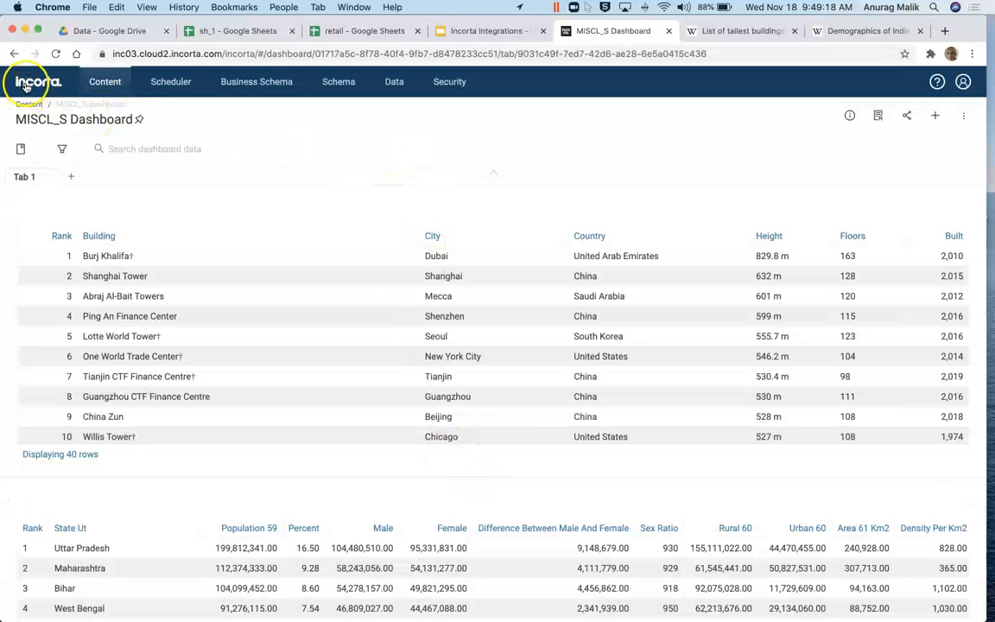
Step: Review the Google Sheet use cases on slide 3 of the Integrations deck
{"action": "left_click", "coordinate": [470, 31]}
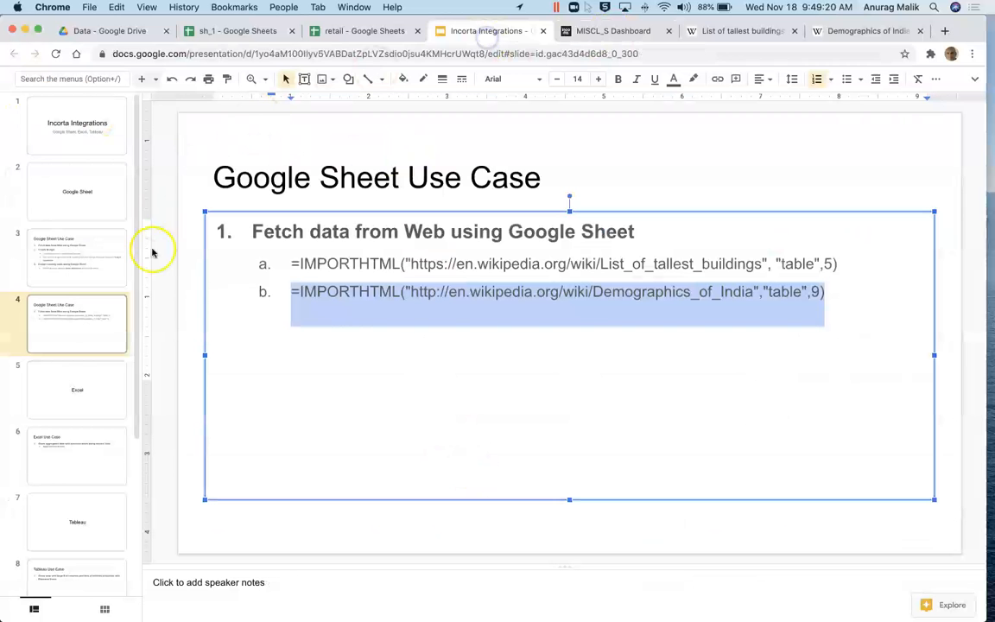
{"action": "left_click", "coordinate": [60, 256]}
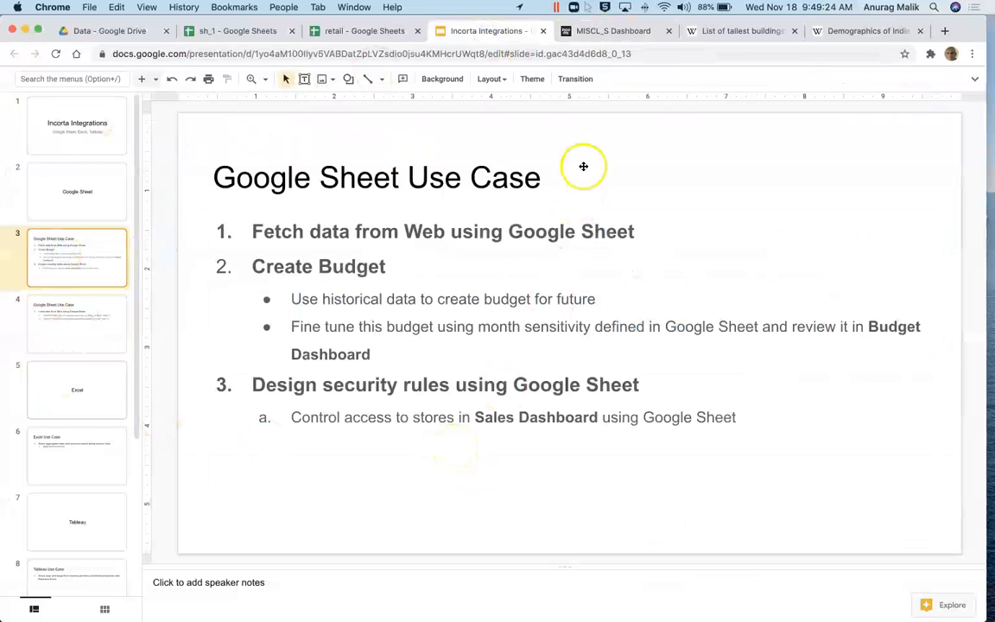
{"action": "left_click", "coordinate": [575, 31]}
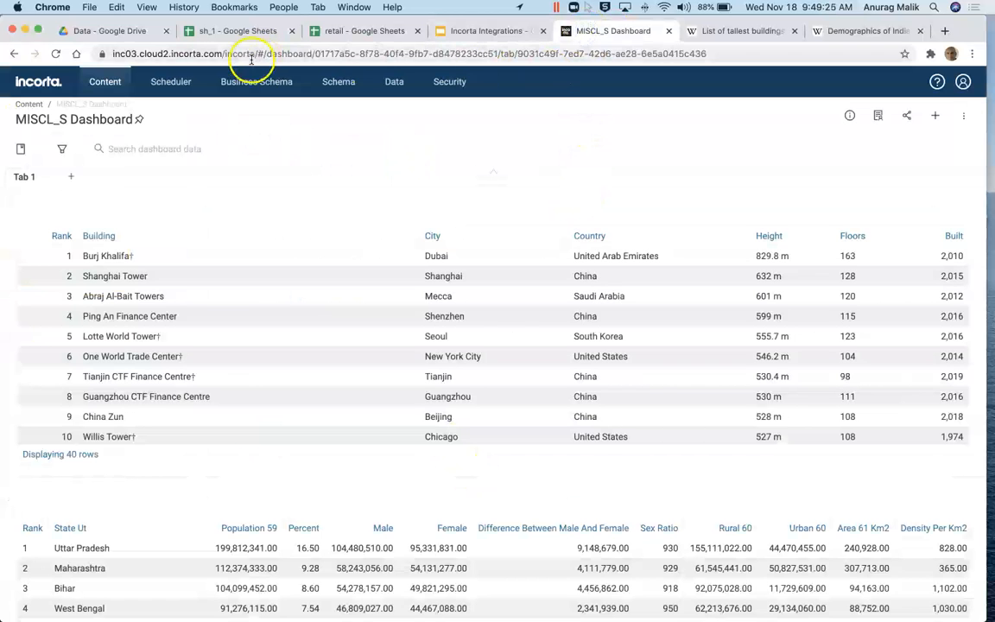
Step: Open the RETAIL_S schema, check the presentation, and return to the six-schema list
{"action": "left_click", "coordinate": [338, 81]}
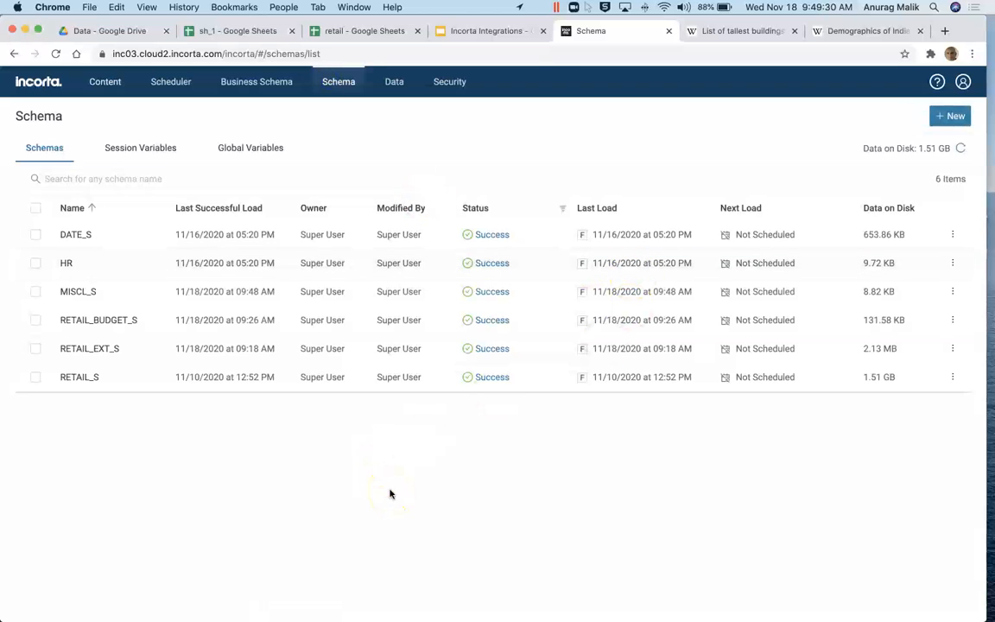
{"action": "left_click", "coordinate": [88, 379]}
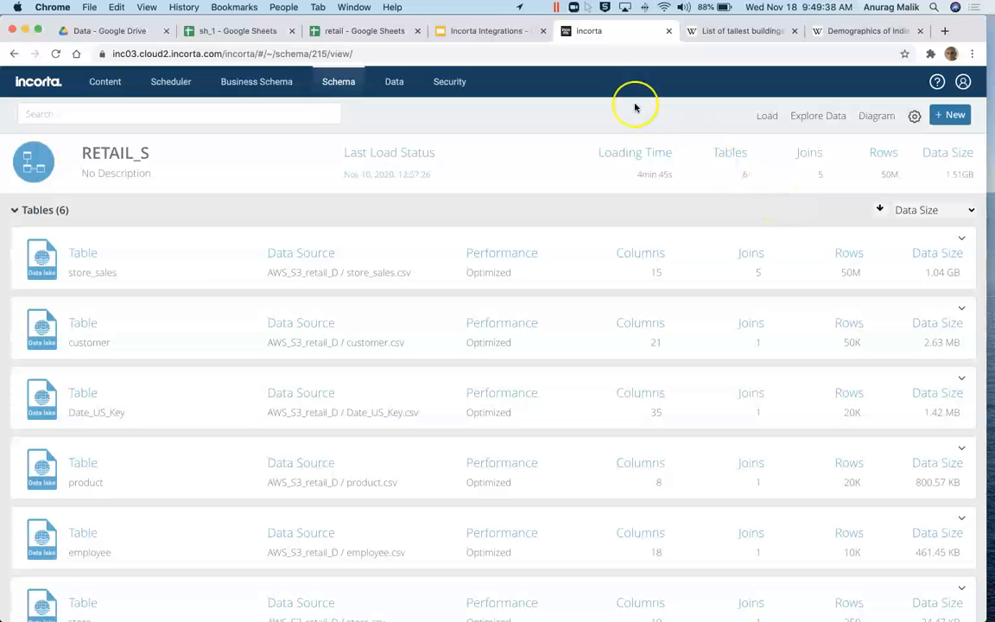
{"action": "left_click", "coordinate": [477, 31]}
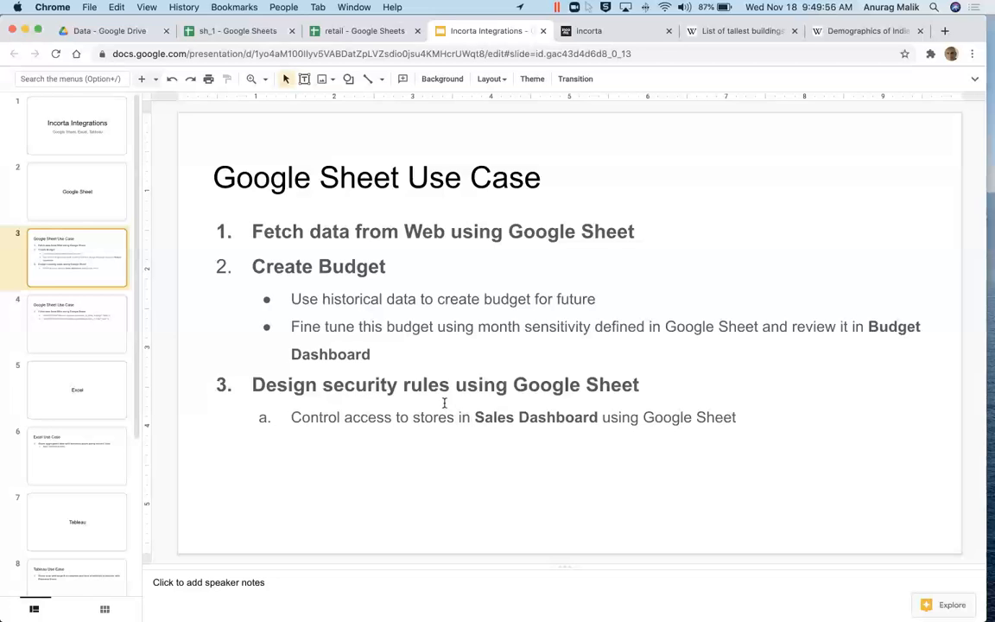
{"action": "left_click", "coordinate": [606, 31]}
{"action": "left_click", "coordinate": [336, 87]}
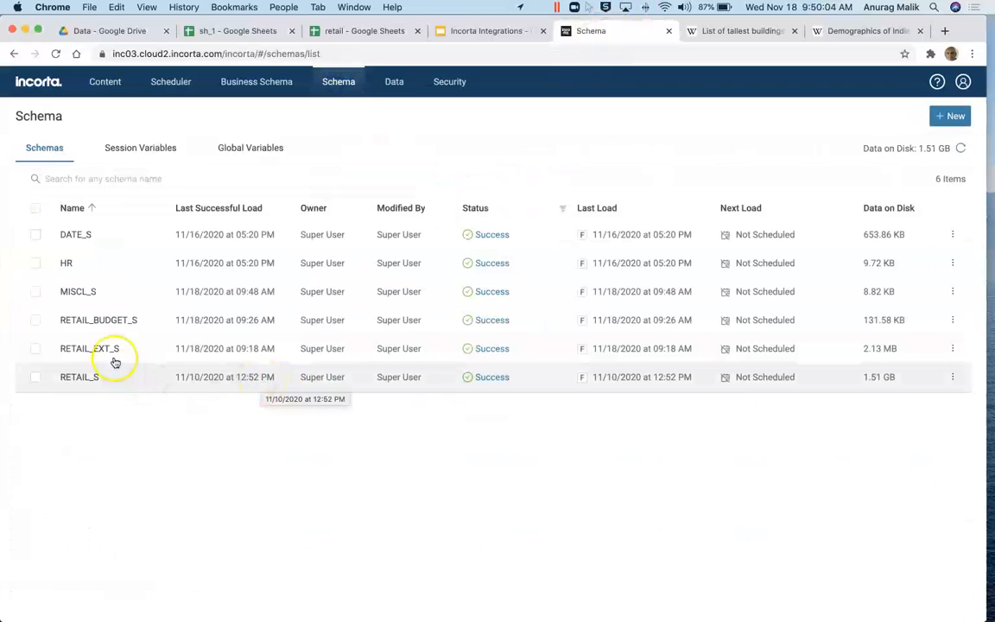
Step: Open RETAIL_BUDGET_S and list all seven budget_by_store_month columns in Explore Data
{"action": "left_click", "coordinate": [87, 318]}
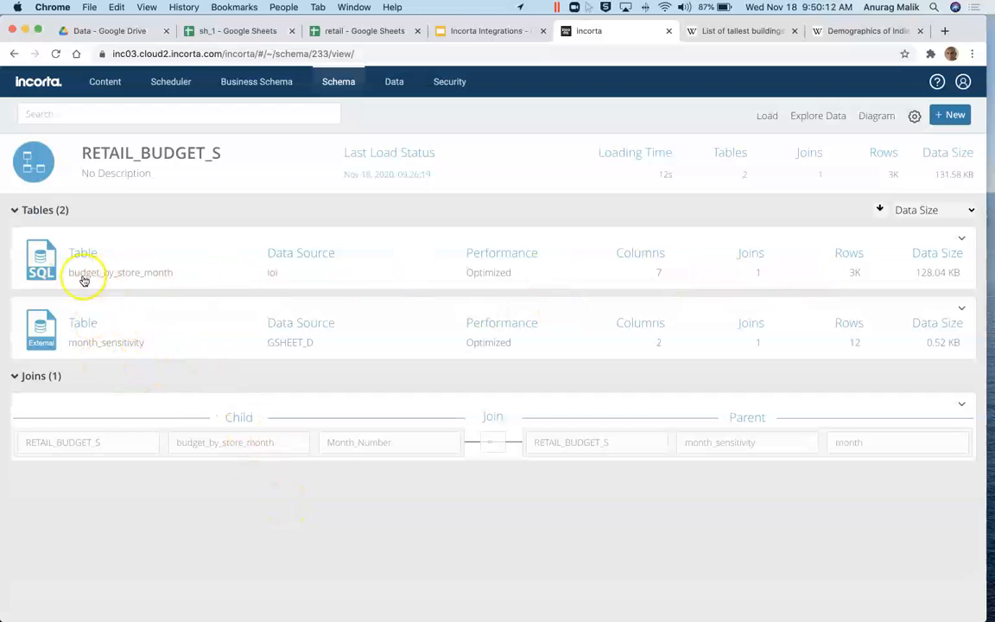
{"action": "left_click", "coordinate": [816, 115]}
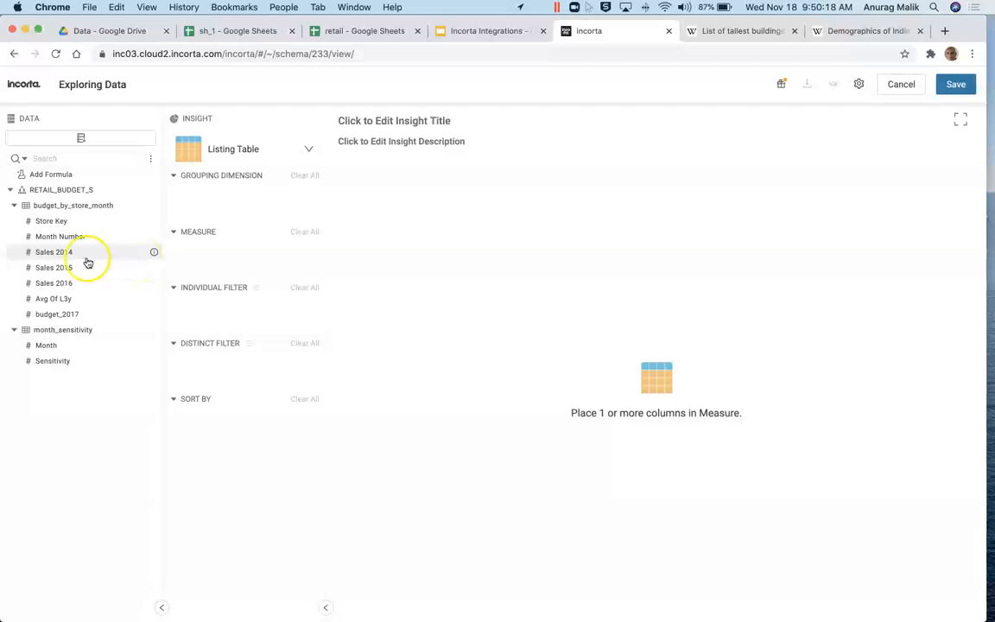
{"action": "left_click_drag", "start_coordinate": [53, 213], "coordinate": [225, 271]}
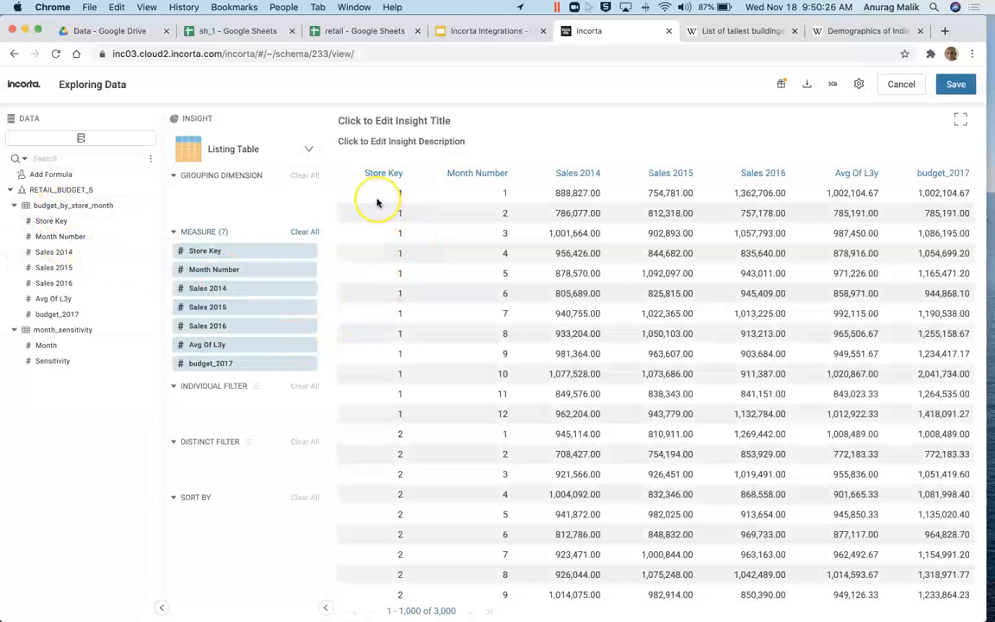
{"action": "left_click", "coordinate": [486, 217]}
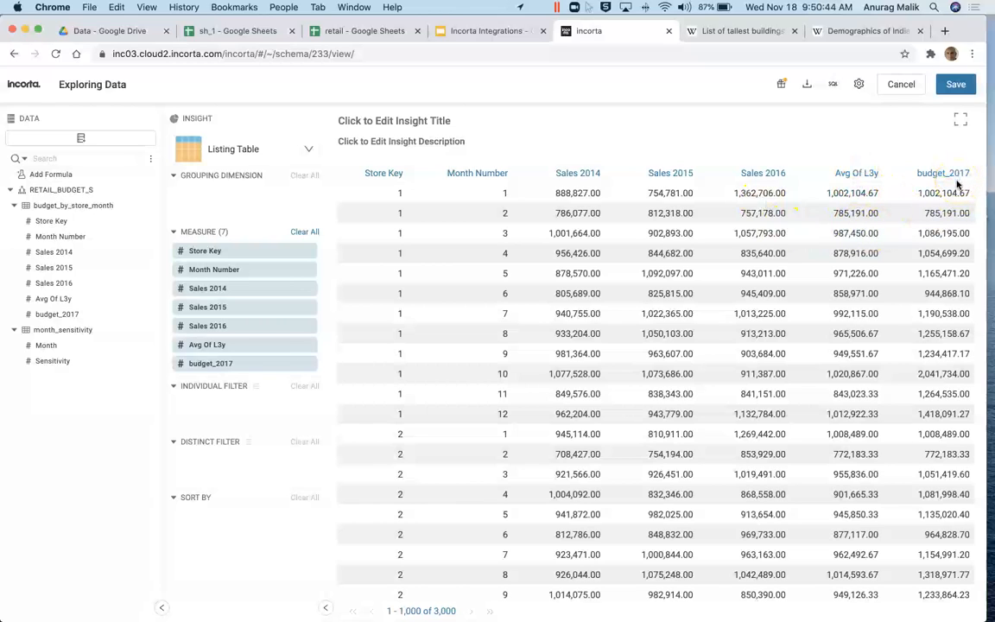
Step: Exit exploration without saving and open budget_by_store_month's budget_2017 formula
{"action": "left_click", "coordinate": [903, 88]}
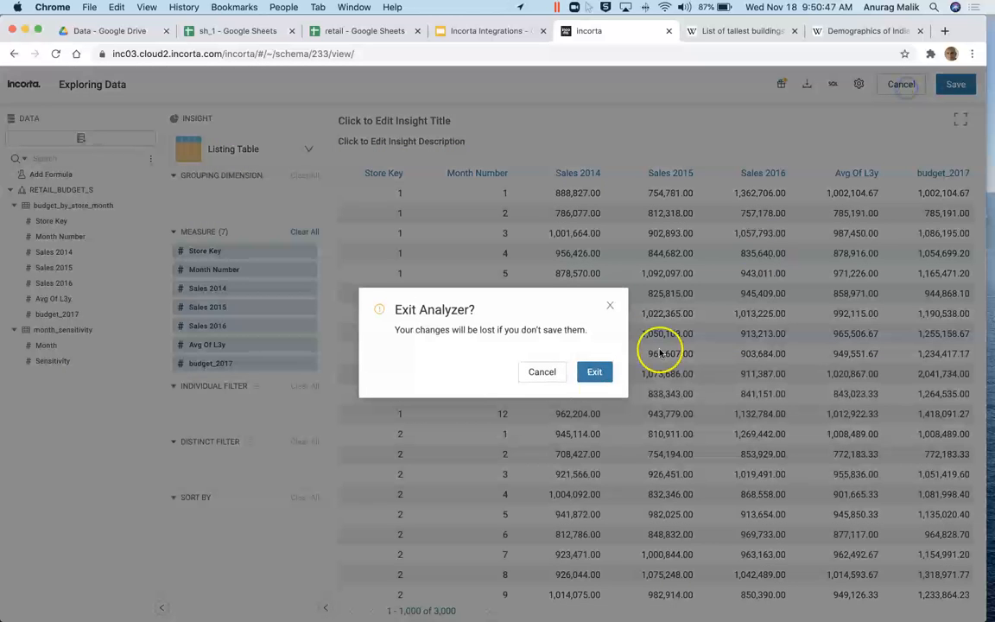
{"action": "left_click", "coordinate": [595, 372]}
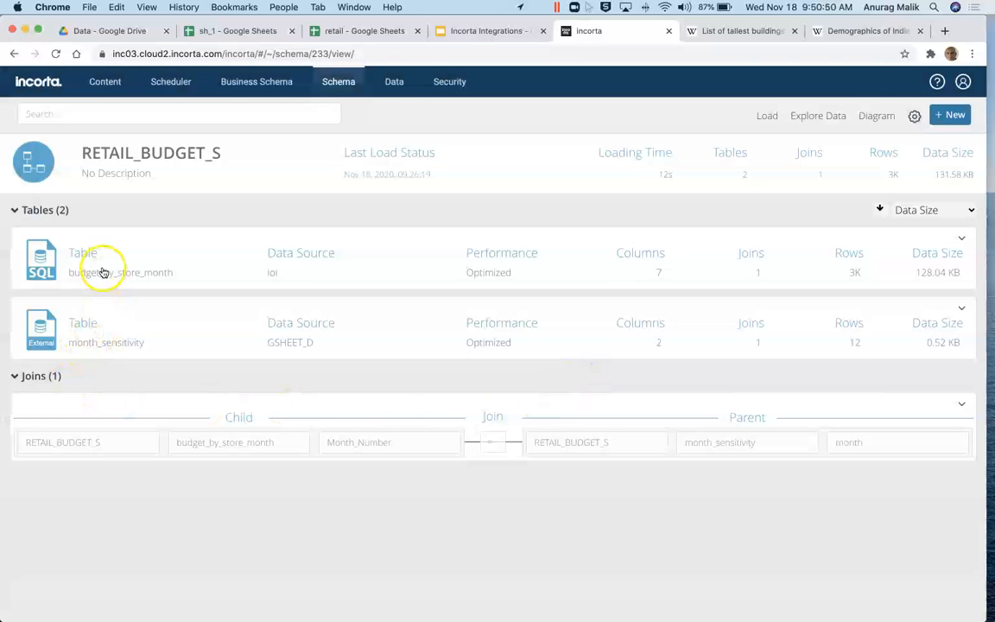
{"action": "left_click", "coordinate": [101, 267]}
{"action": "scroll", "coordinate": [298, 440], "scroll_direction": "down", "scroll_amount": 5}
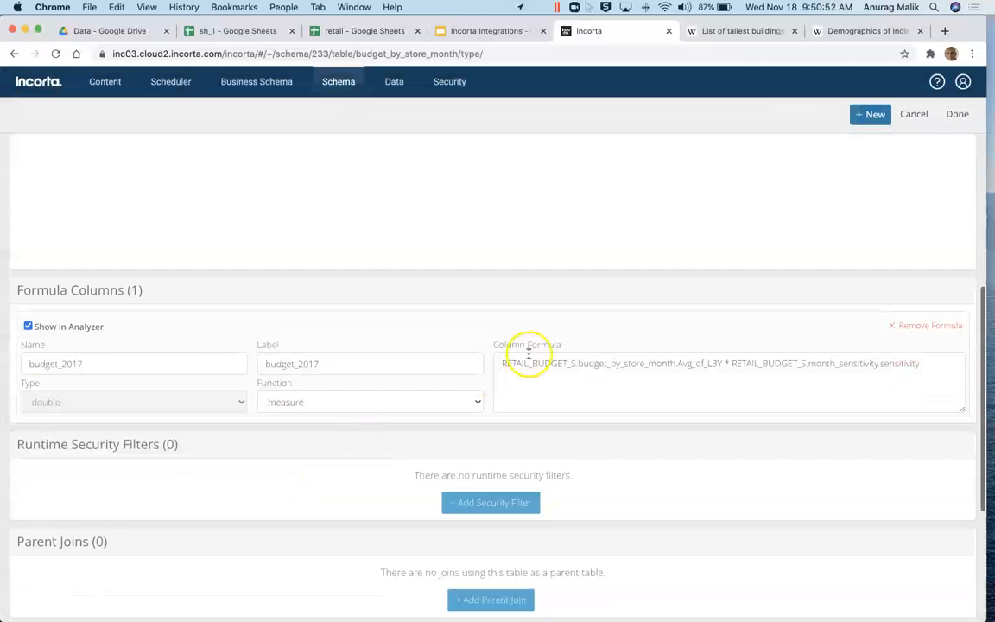
{"action": "left_click", "coordinate": [582, 404]}
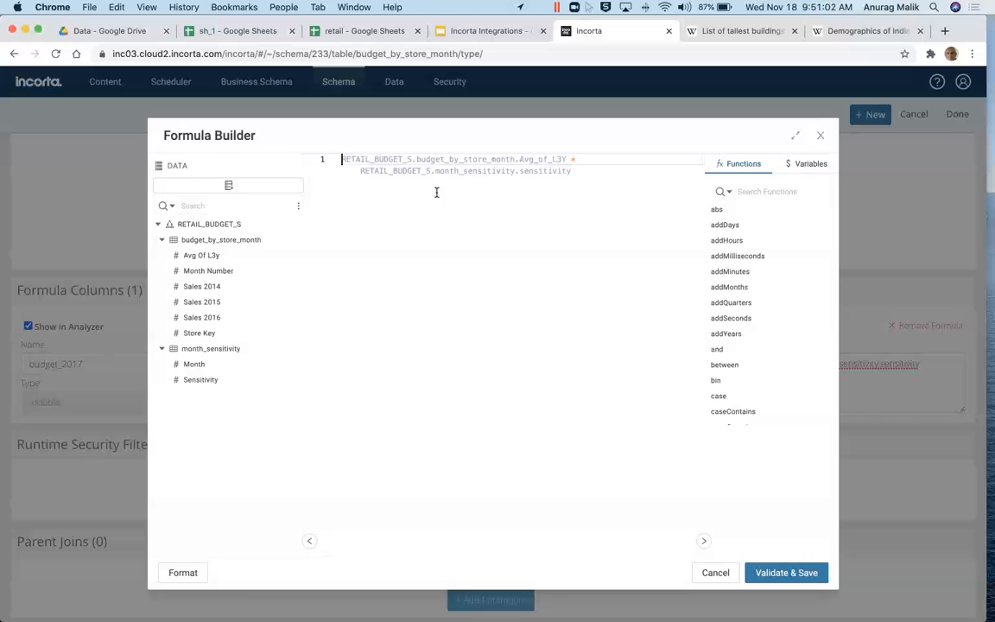
Step: Close the Formula Builder and the table editor without changes
{"action": "left_click", "coordinate": [521, 190]}
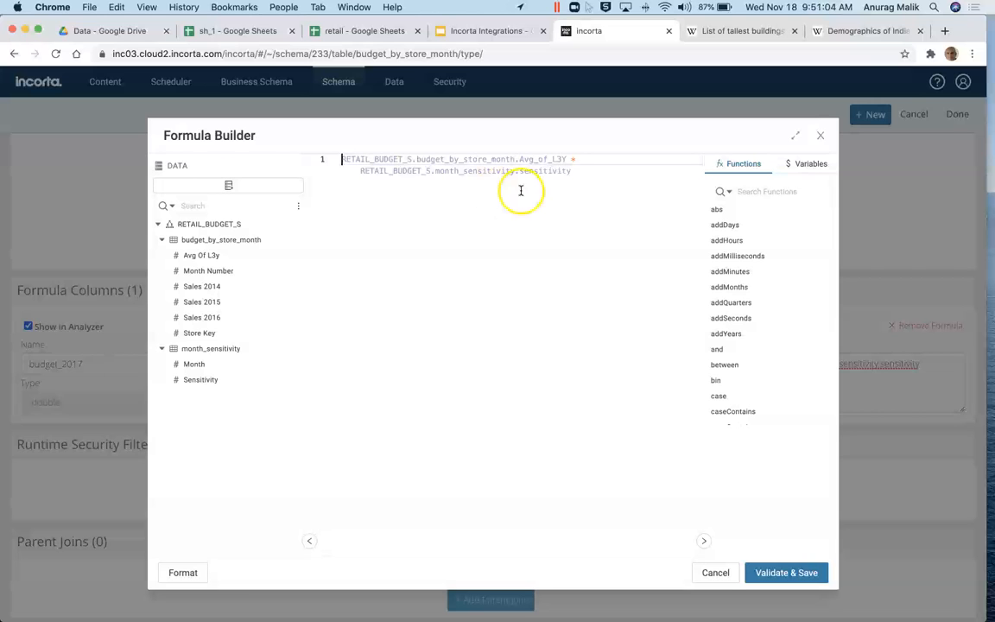
{"action": "left_click", "coordinate": [711, 572]}
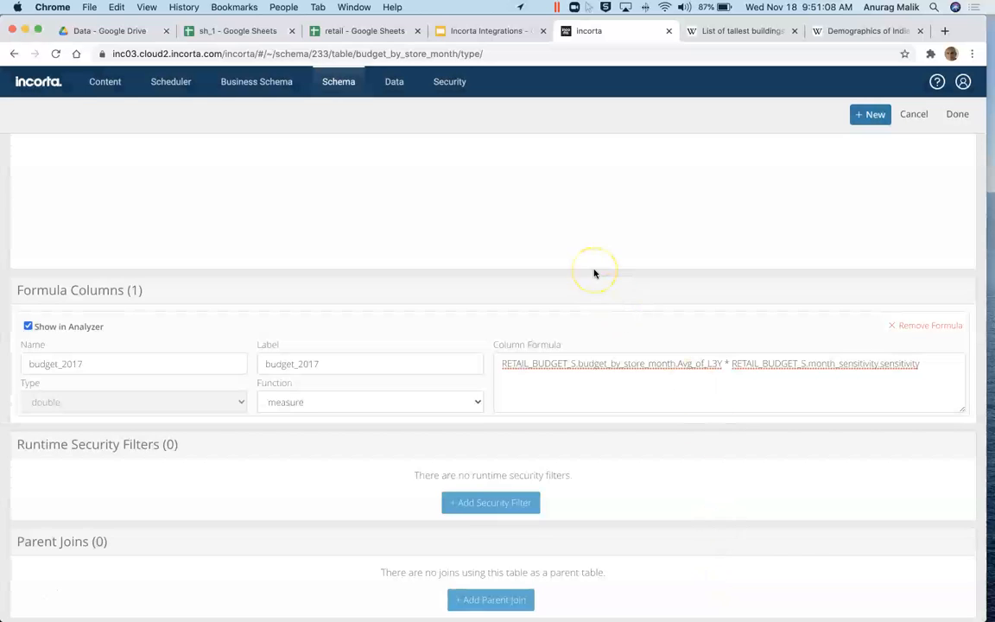
{"action": "left_click", "coordinate": [911, 114]}
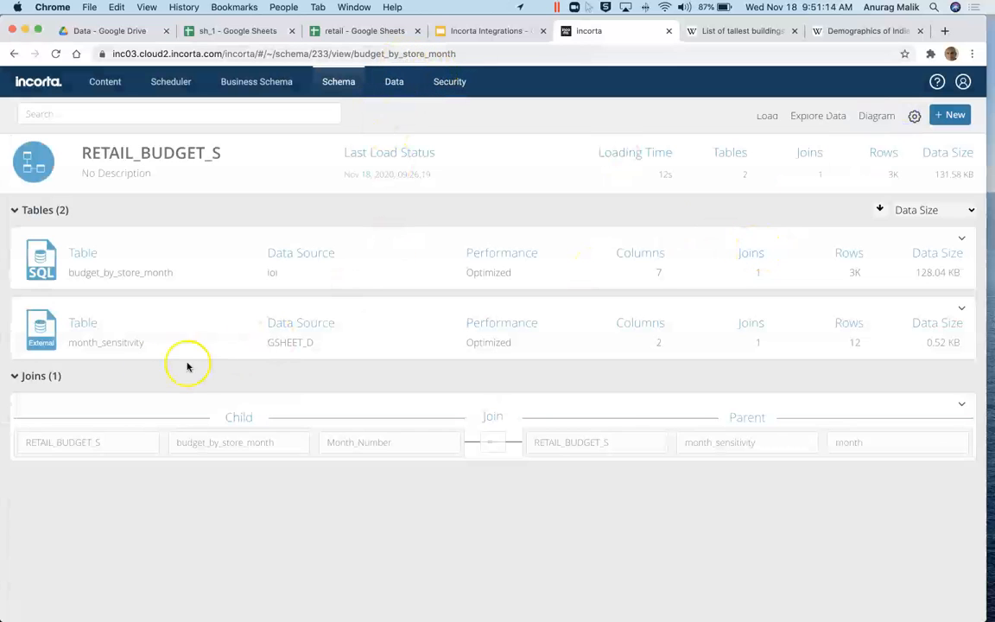
{"action": "left_click", "coordinate": [354, 33]}
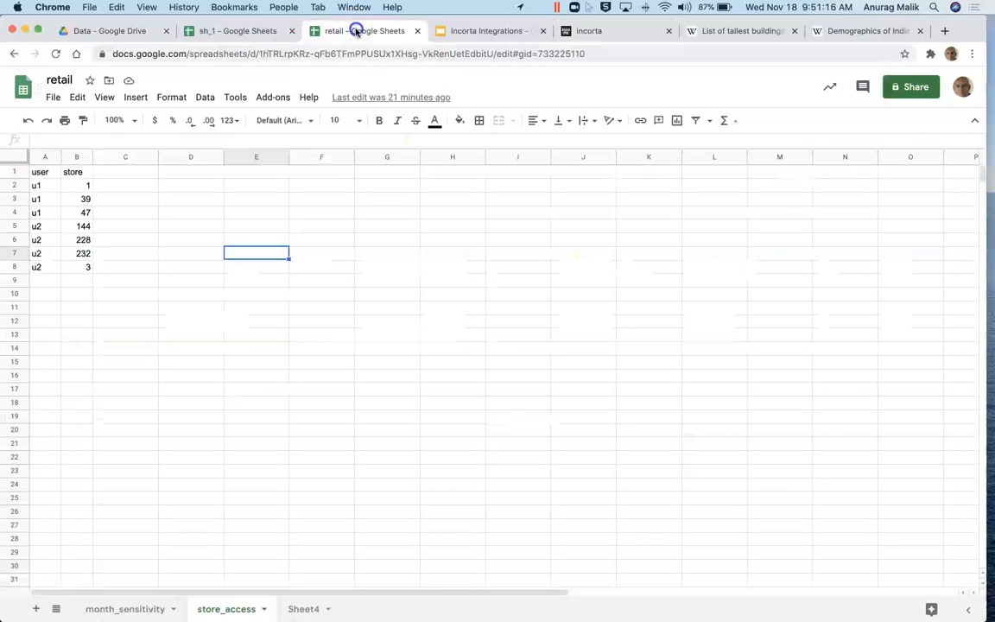
Step: Check the month_sensitivity factors, noting month 11 at 1.5 and month 12 at 1.4, then return to Incorta
{"action": "left_click", "coordinate": [126, 607]}
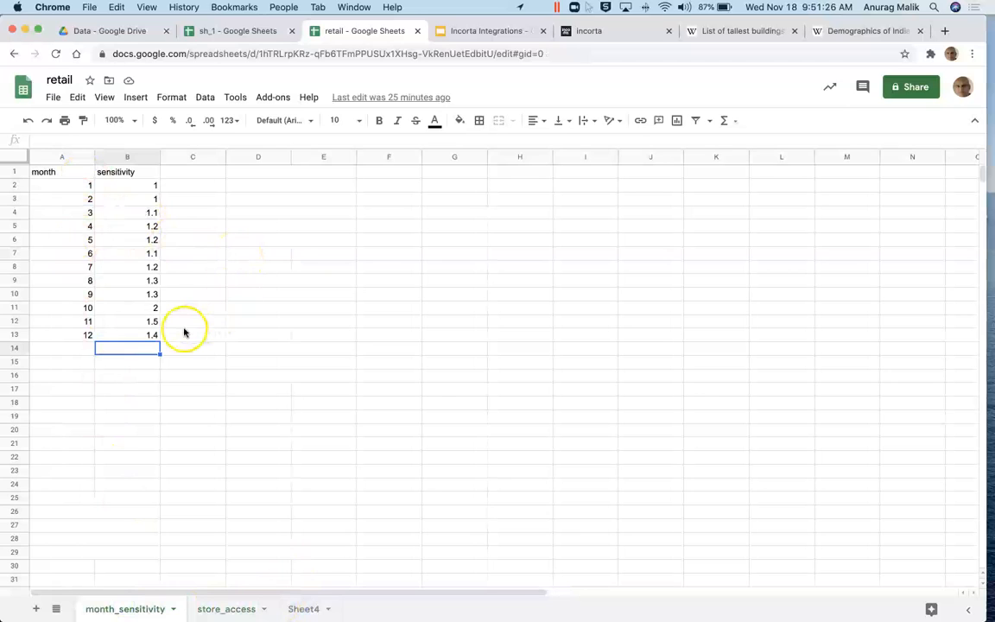
{"action": "left_click", "coordinate": [113, 321]}
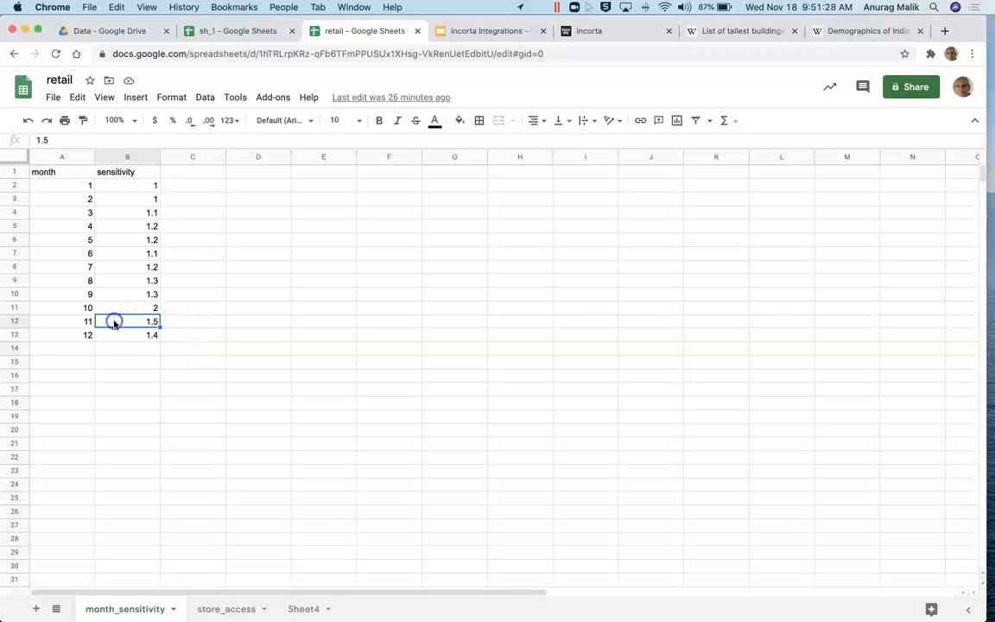
{"action": "left_click", "coordinate": [55, 337]}
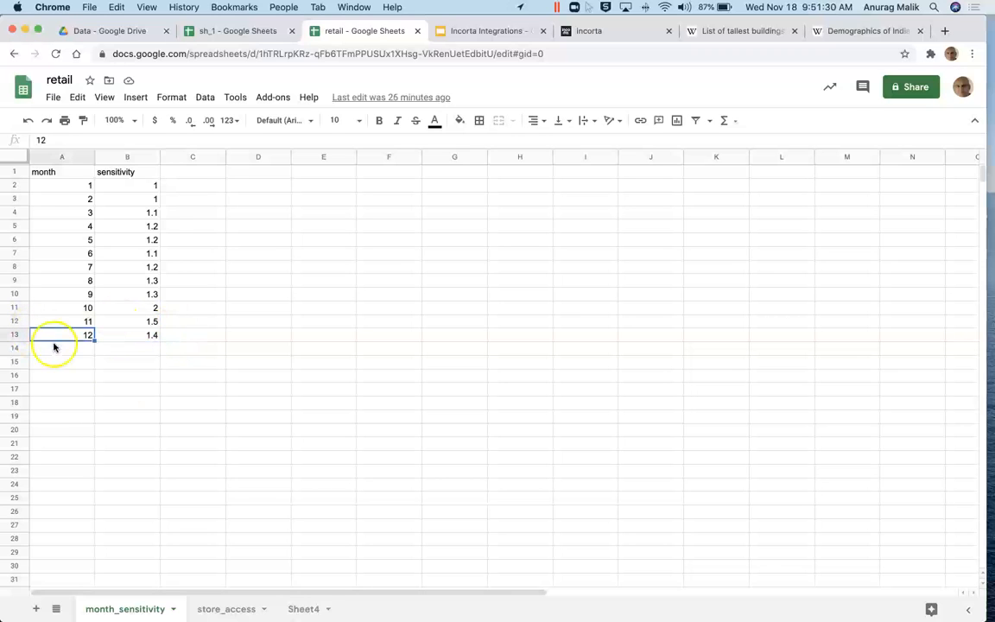
{"action": "left_click", "coordinate": [138, 322]}
{"action": "left_click", "coordinate": [132, 333]}
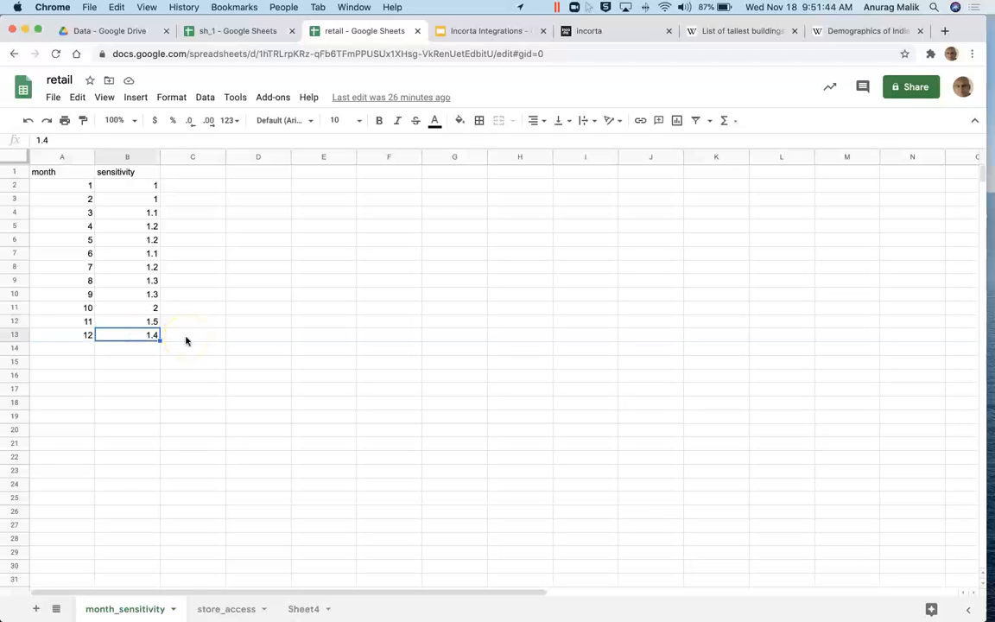
{"action": "left_click", "coordinate": [604, 30]}
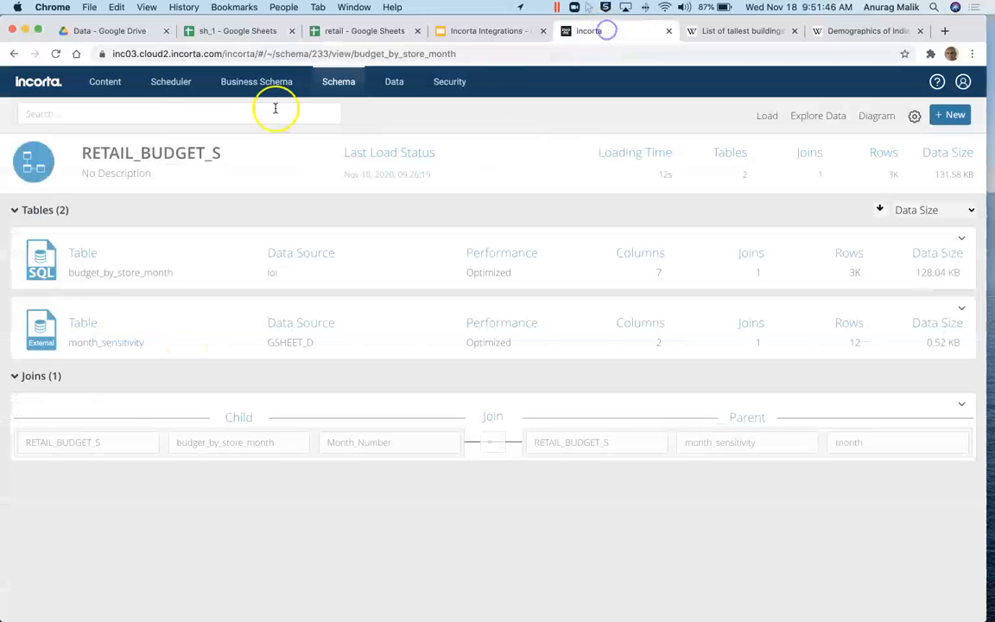
Step: Open the Retail folder's 01. Budget dashboard to see budget_2017 by store and month
{"action": "left_click", "coordinate": [24, 84]}
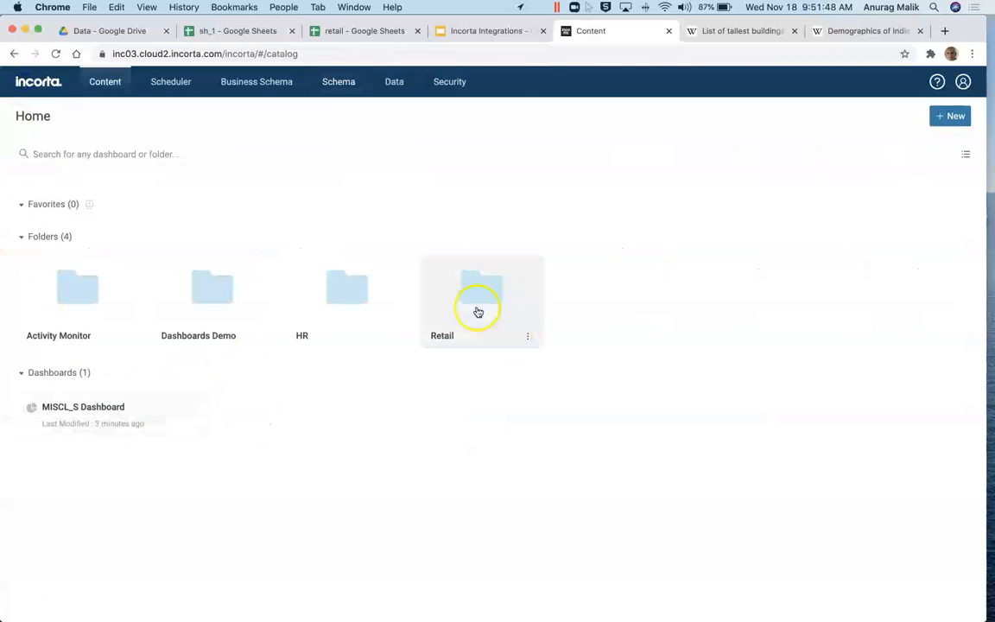
{"action": "left_click", "coordinate": [475, 312]}
{"action": "left_click", "coordinate": [27, 420]}
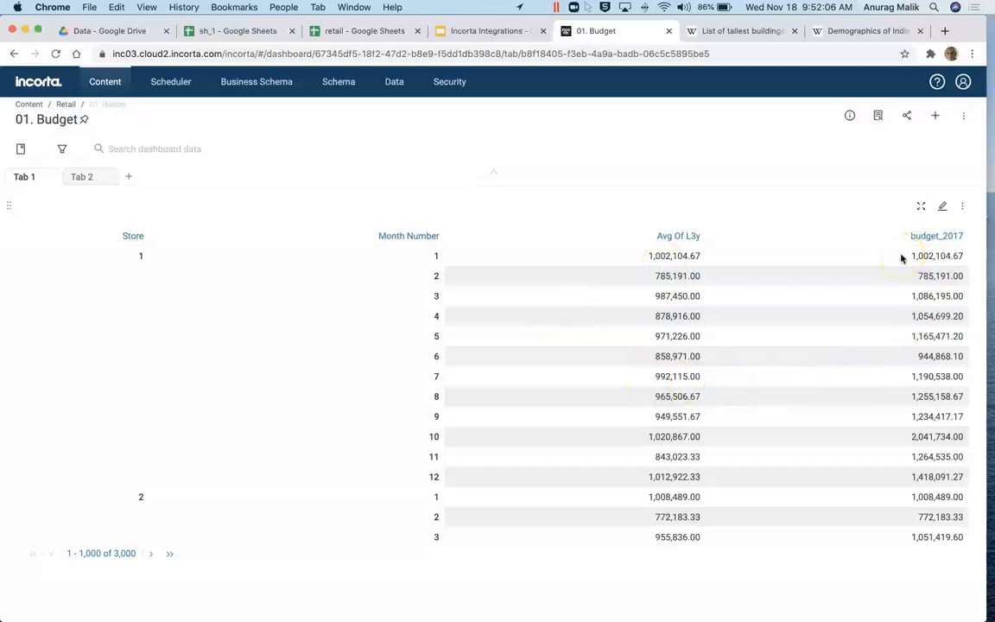
{"action": "left_click", "coordinate": [867, 306]}
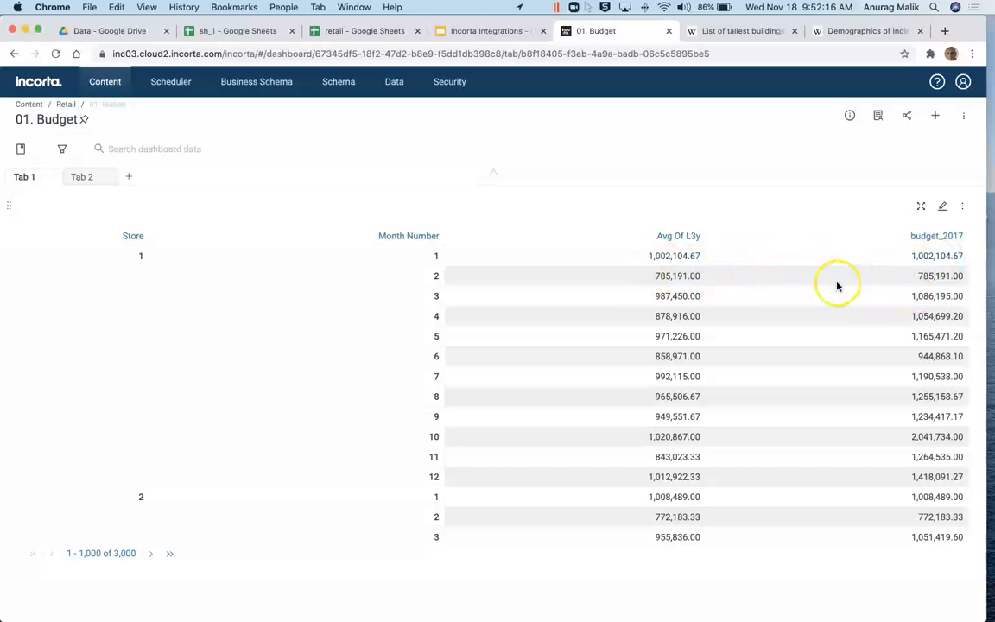
{"action": "left_click", "coordinate": [378, 31]}
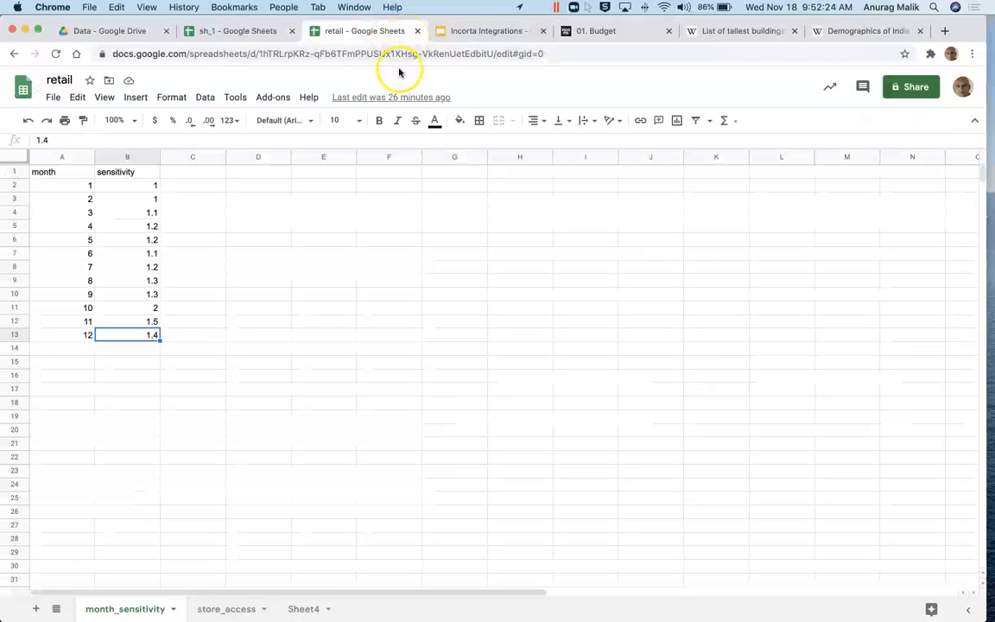
Step: Change the sensitivity factors for months 12 and 11 to 2 and month 10 to 1.1
{"action": "left_click", "coordinate": [133, 335]}
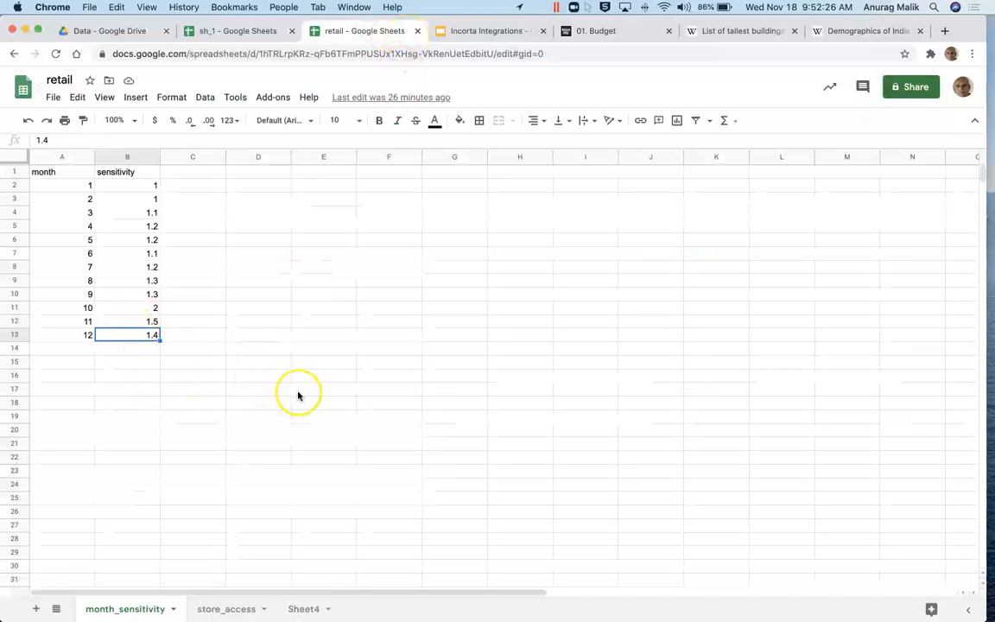
{"action": "type", "text": "2"}
{"action": "left_click", "coordinate": [152, 321]}
{"action": "type", "text": "2"}
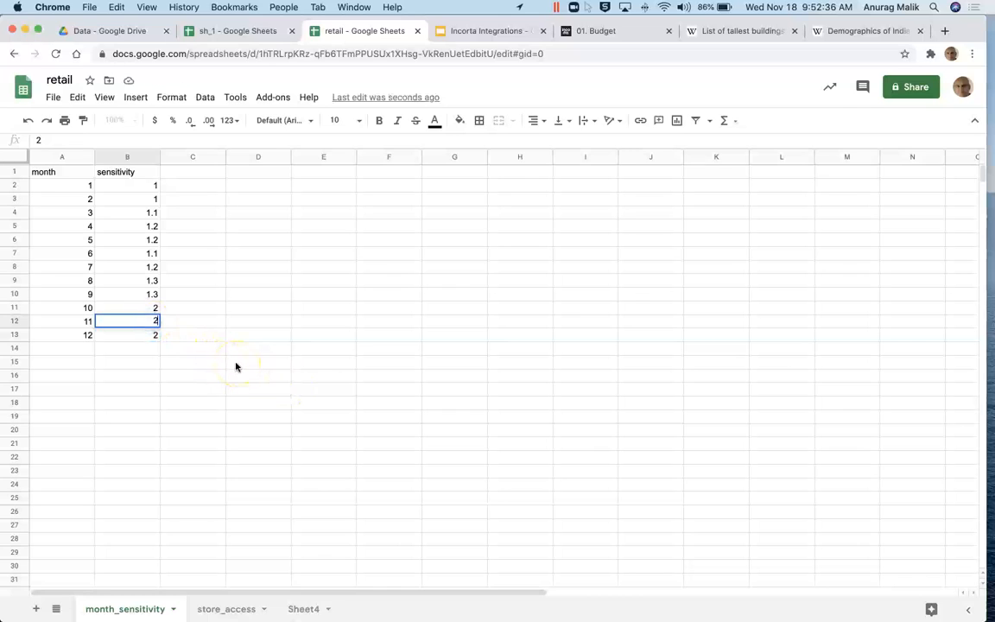
{"action": "left_click", "coordinate": [50, 322]}
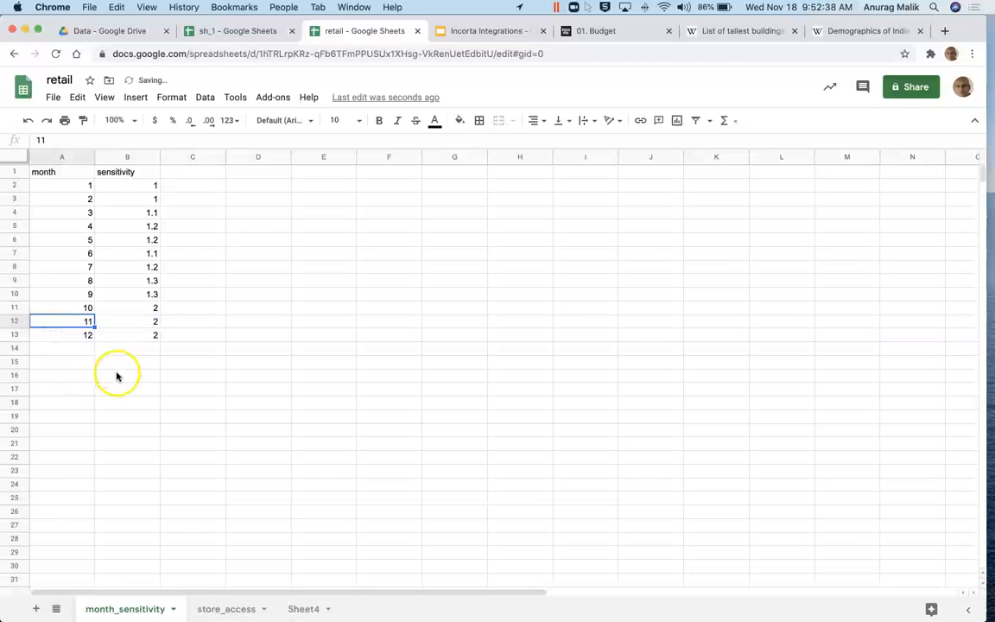
{"action": "left_click", "coordinate": [137, 308]}
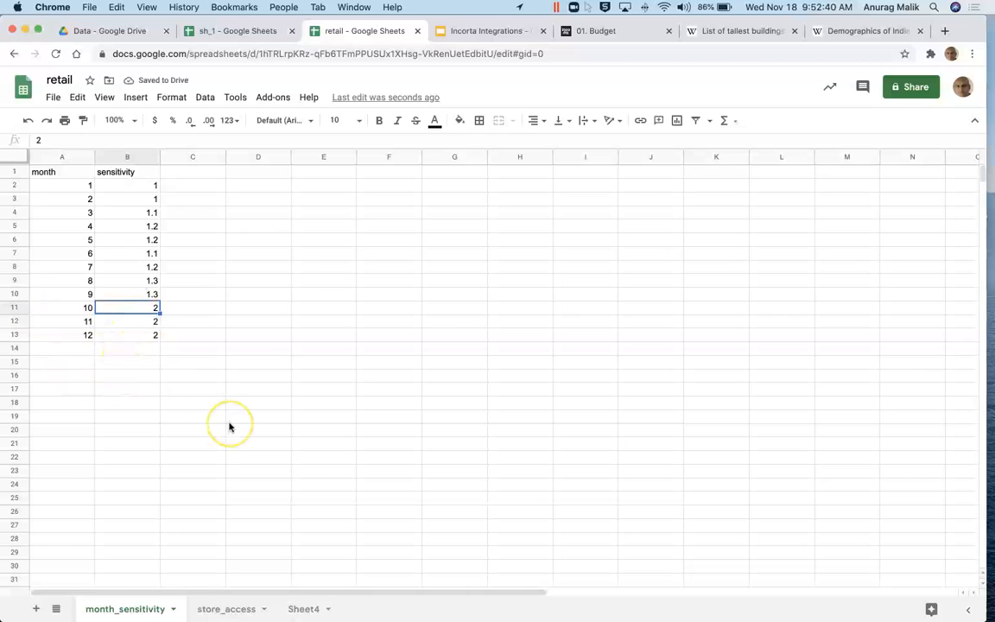
{"action": "type", "text": "1."}
{"action": "left_click", "coordinate": [603, 32]}
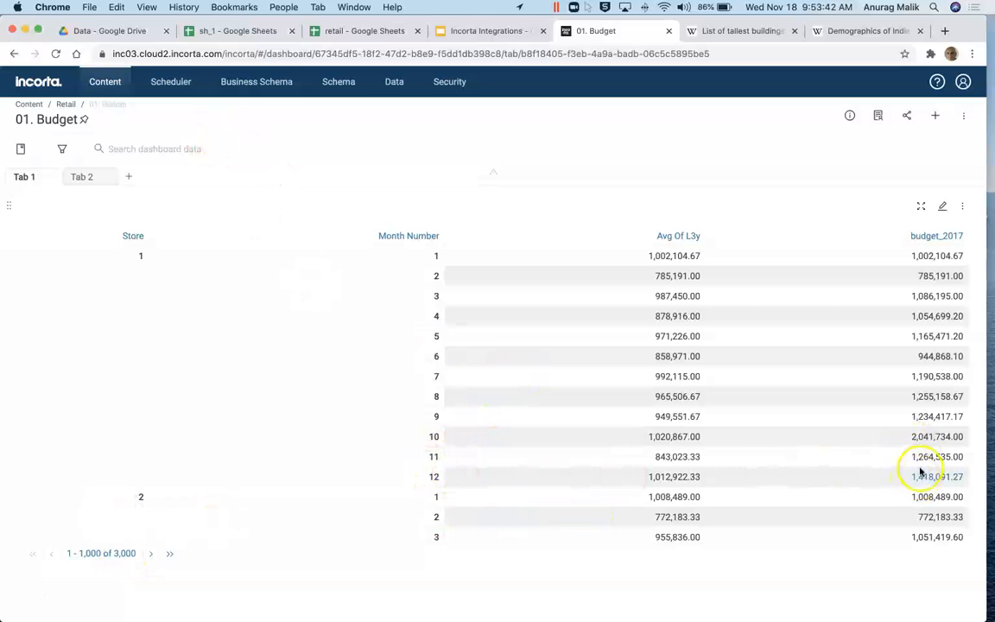
Step: Reload the dashboard so store 1's months 11 and 12 show 1,686,046.67 and 2,025,844.67
{"action": "left_click", "coordinate": [56, 53]}
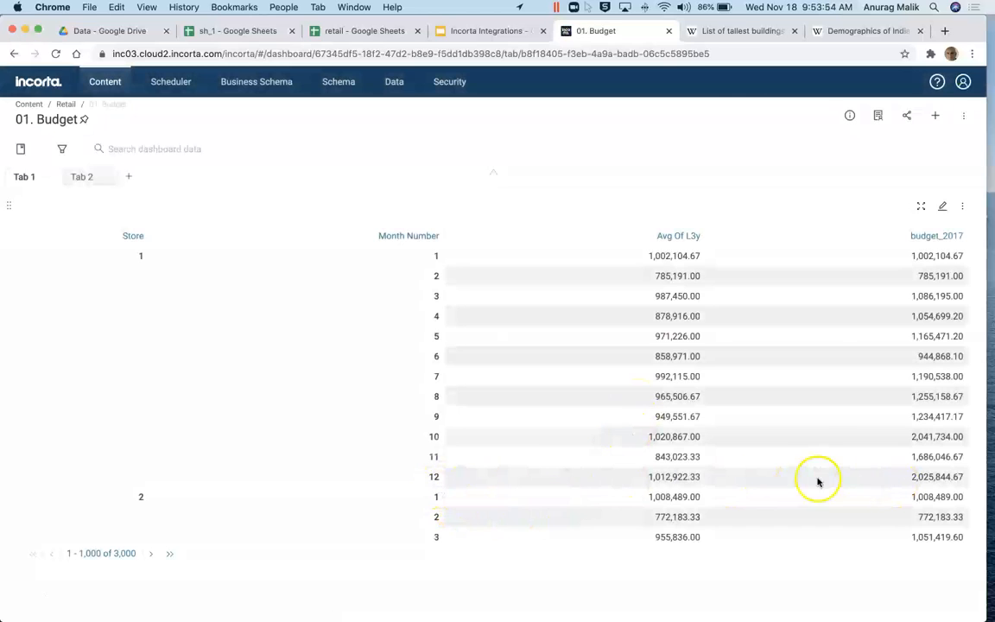
{"action": "left_click", "coordinate": [691, 477]}
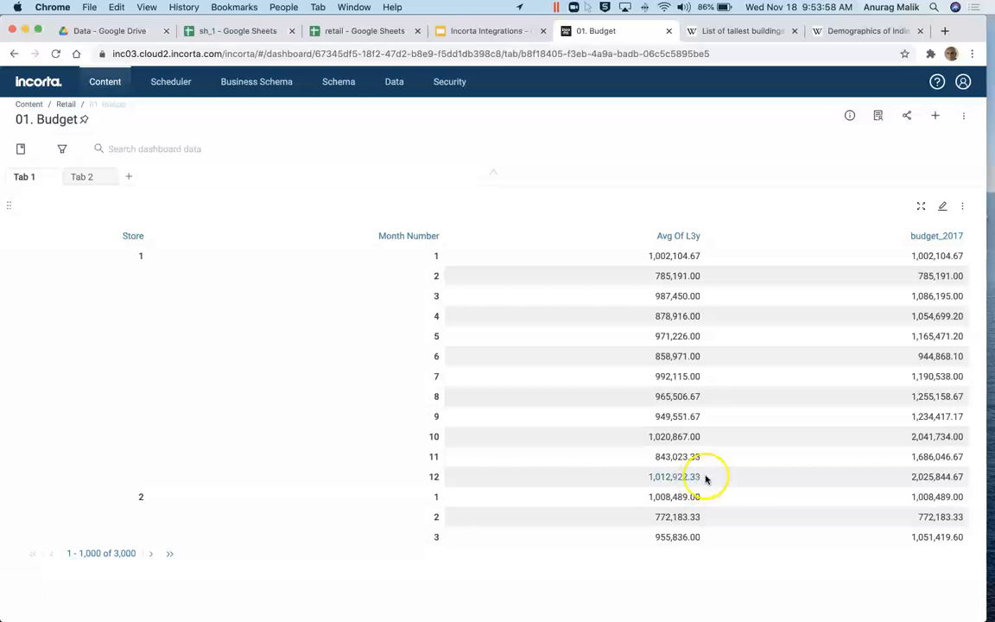
{"action": "left_click", "coordinate": [328, 33]}
{"action": "left_click", "coordinate": [174, 308]}
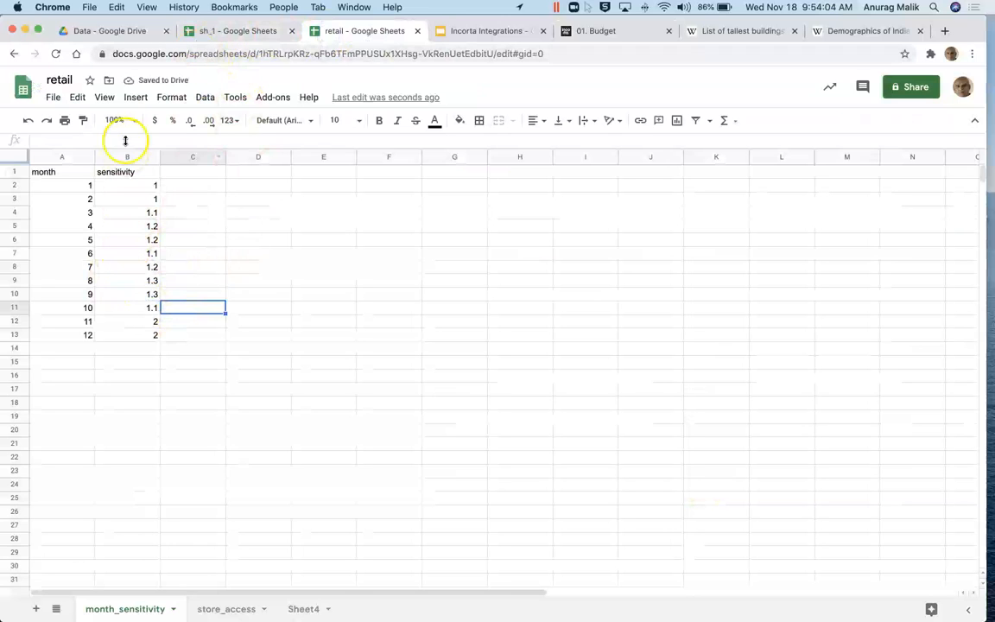
{"action": "left_click", "coordinate": [596, 31]}
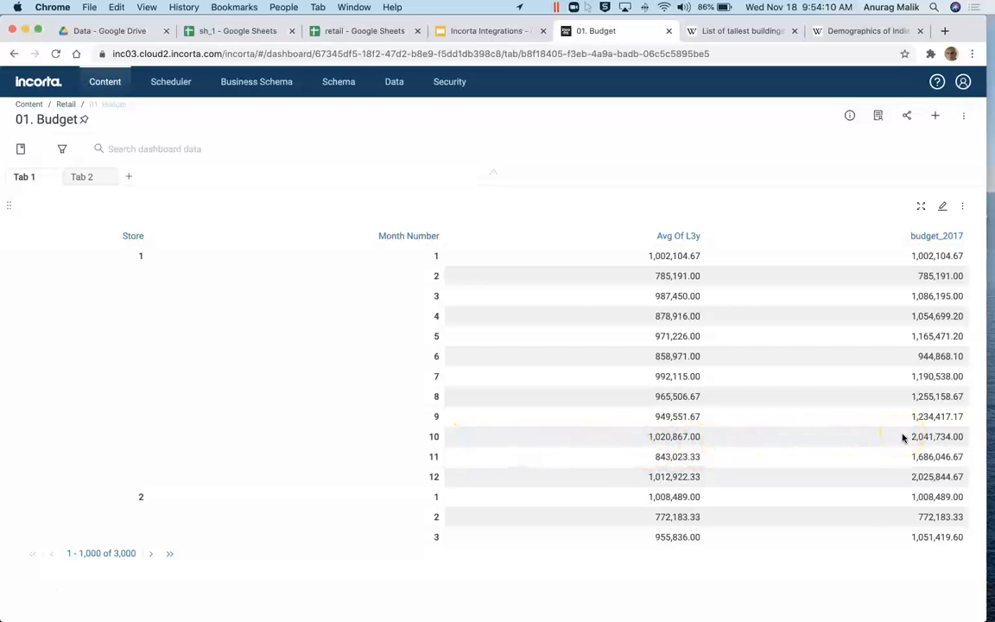
Step: Refresh the dashboard so store 1's month 10 budget_2017 reads 1,122,953.70, then return to the spreadsheet
{"action": "left_click", "coordinate": [22, 590]}
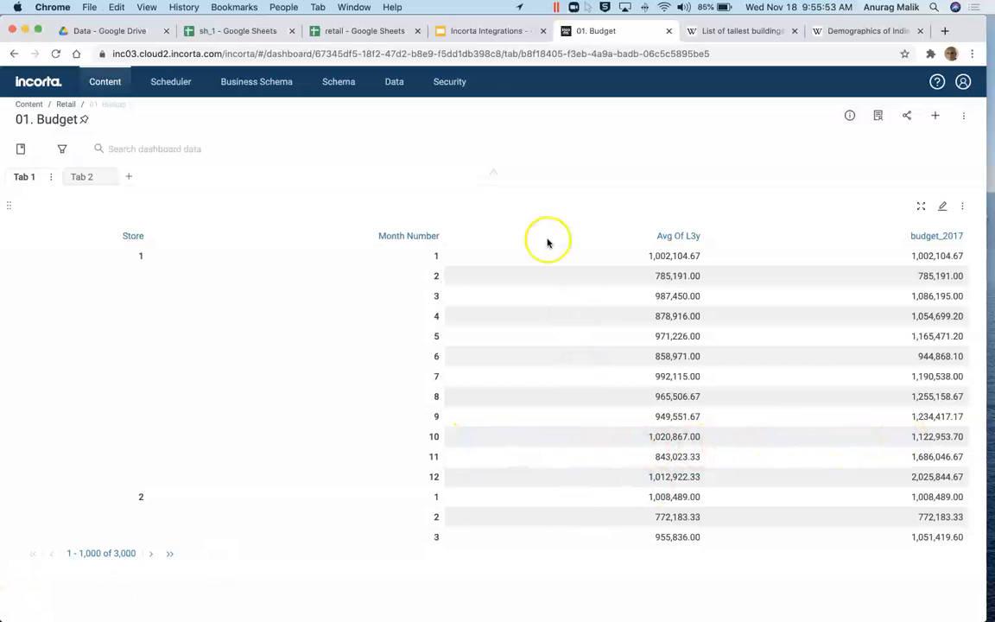
{"action": "left_click", "coordinate": [344, 29]}
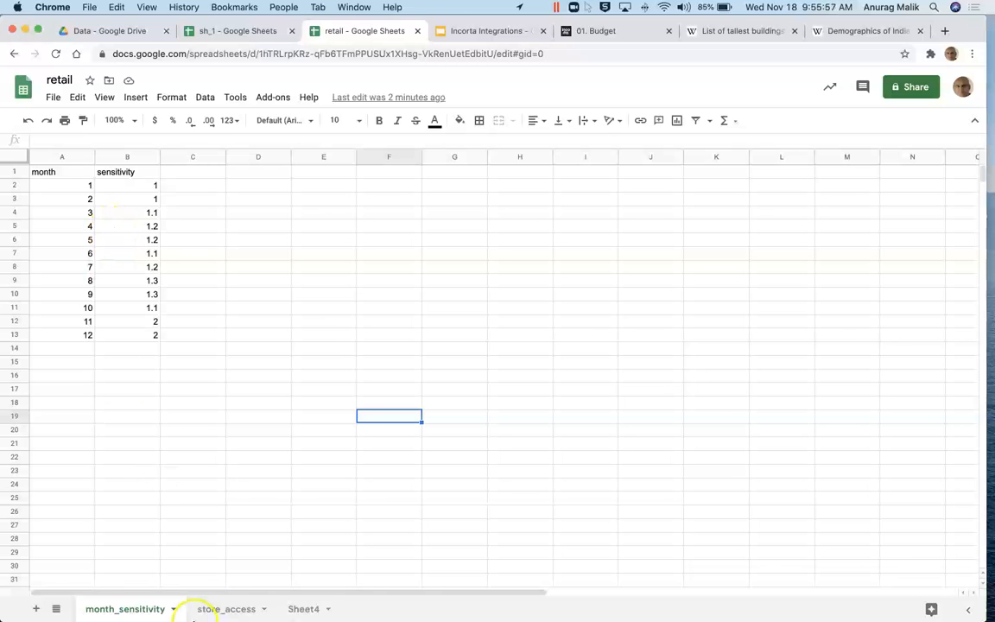
Step: Glance at the store_access and month_sensitivity sheets, then bring up Incorta's schema list
{"action": "left_click", "coordinate": [234, 610]}
{"action": "left_click", "coordinate": [144, 608]}
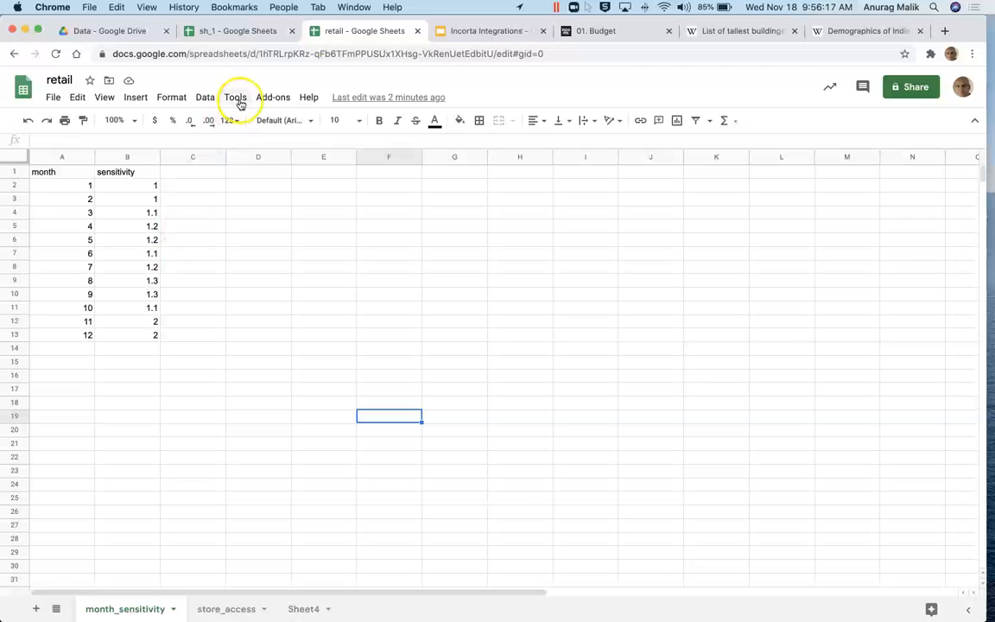
{"action": "left_click", "coordinate": [589, 30]}
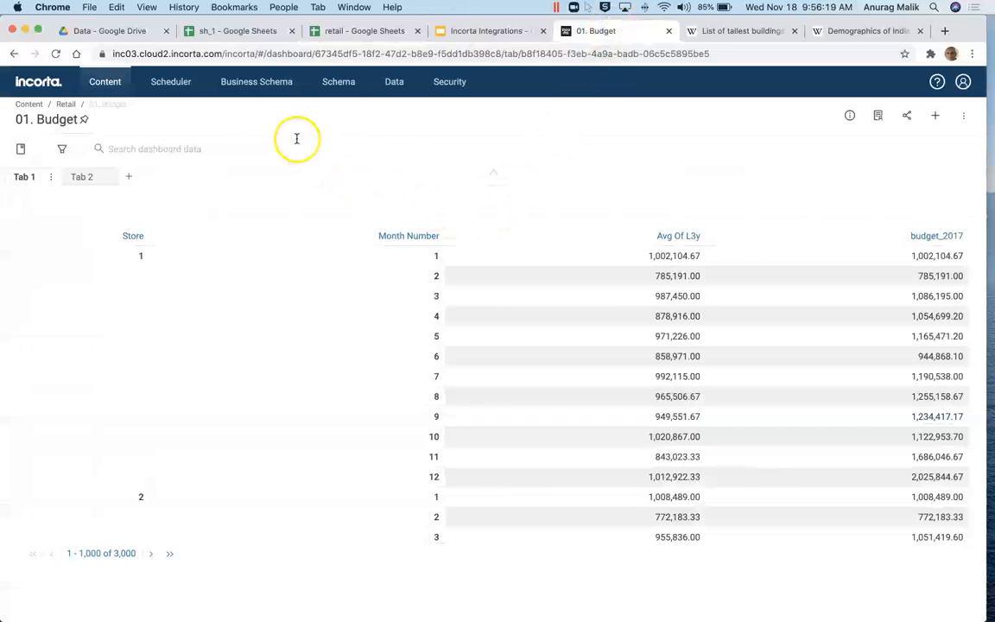
{"action": "left_click", "coordinate": [336, 83]}
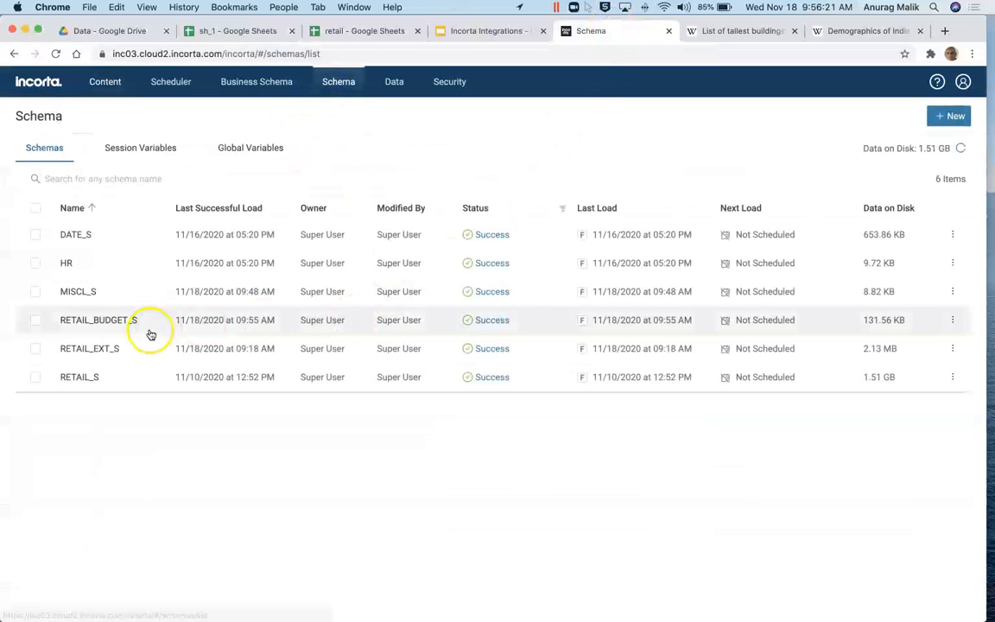
Step: Read through budget_by_store_month's SQL query in RETAIL_BUDGET_S and close it unchanged
{"action": "left_click", "coordinate": [82, 324]}
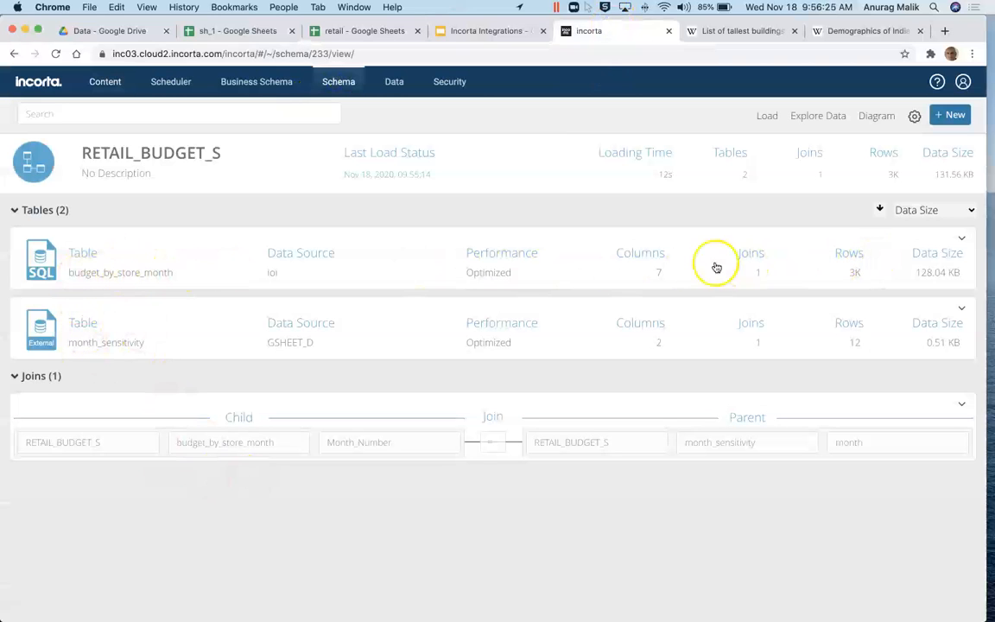
{"action": "left_click", "coordinate": [121, 280]}
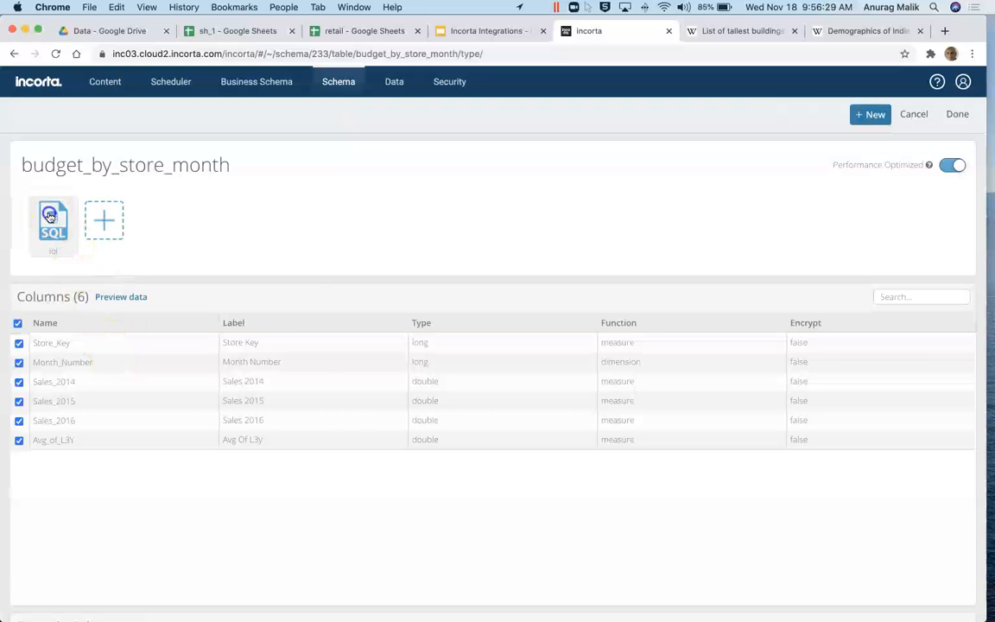
{"action": "left_click", "coordinate": [49, 216]}
{"action": "left_click", "coordinate": [651, 387]}
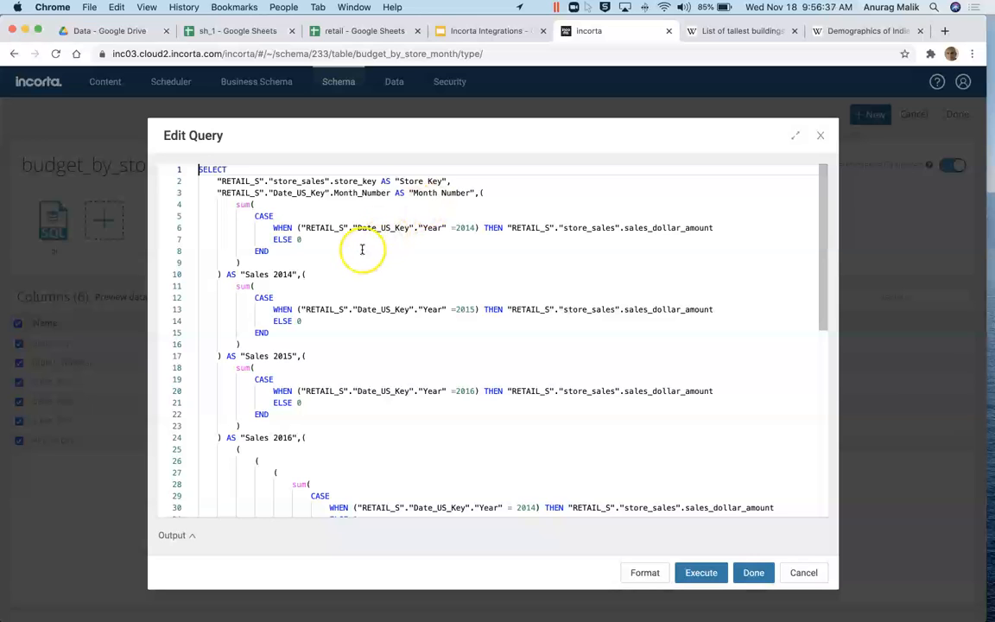
{"action": "scroll", "coordinate": [467, 268], "scroll_direction": "down", "scroll_amount": 1}
{"action": "scroll", "coordinate": [458, 405], "scroll_direction": "down", "scroll_amount": 5}
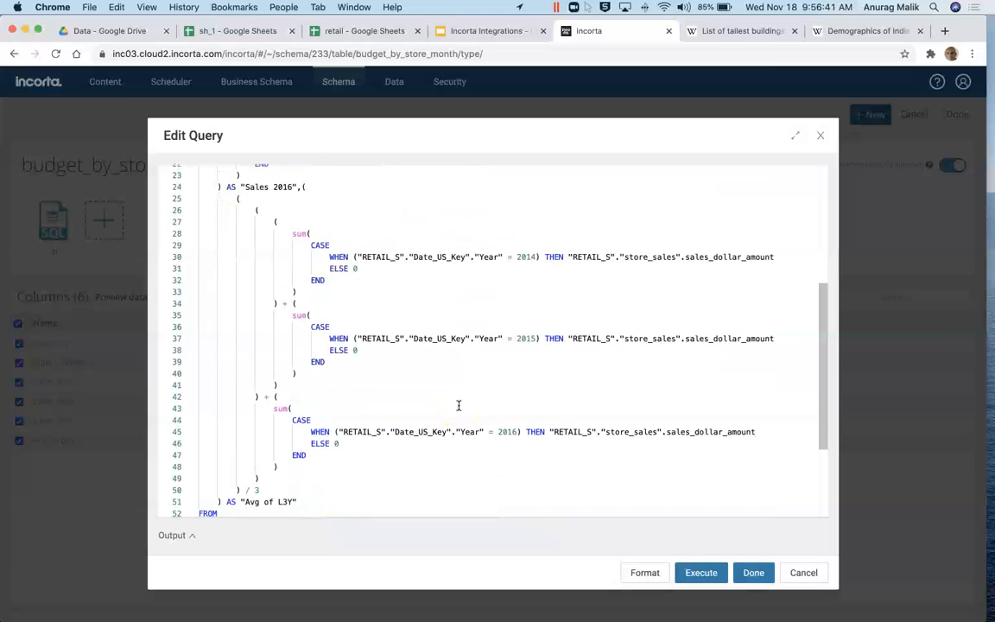
{"action": "scroll", "coordinate": [389, 337], "scroll_direction": "down", "scroll_amount": 3}
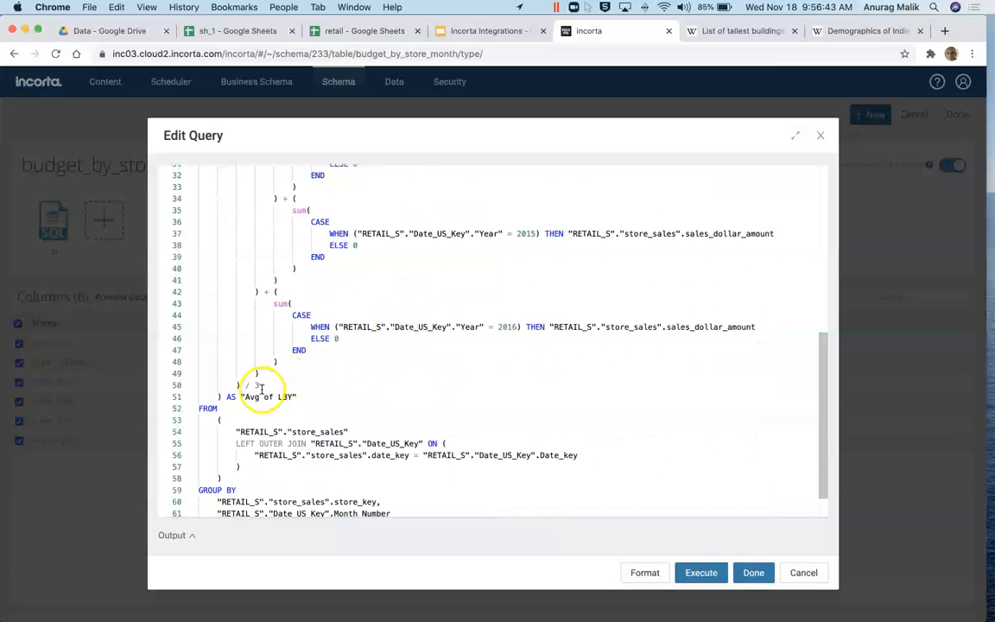
{"action": "left_click", "coordinate": [801, 572]}
{"action": "left_click", "coordinate": [358, 550]}
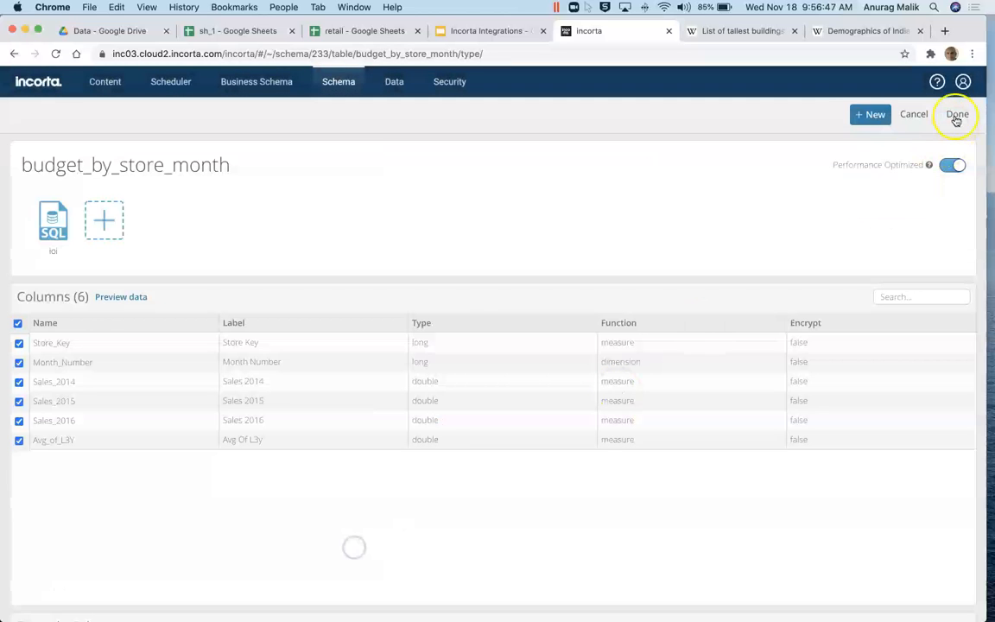
Step: View the RETAIL_BUDGET_S table join diagram from the schema overview
{"action": "left_click", "coordinate": [907, 117]}
{"action": "left_click", "coordinate": [872, 117]}
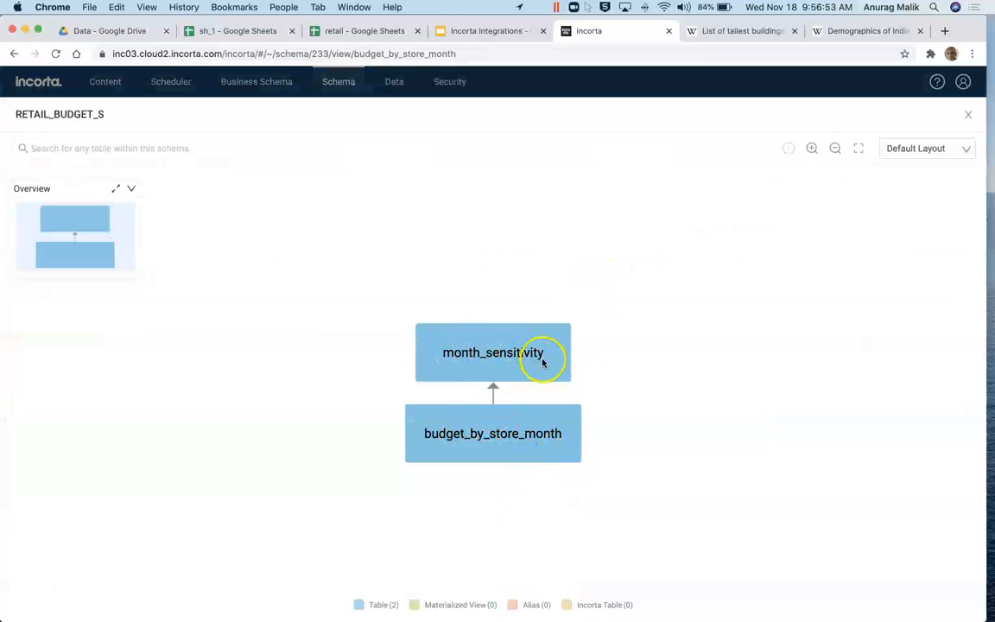
{"action": "left_click", "coordinate": [968, 114]}
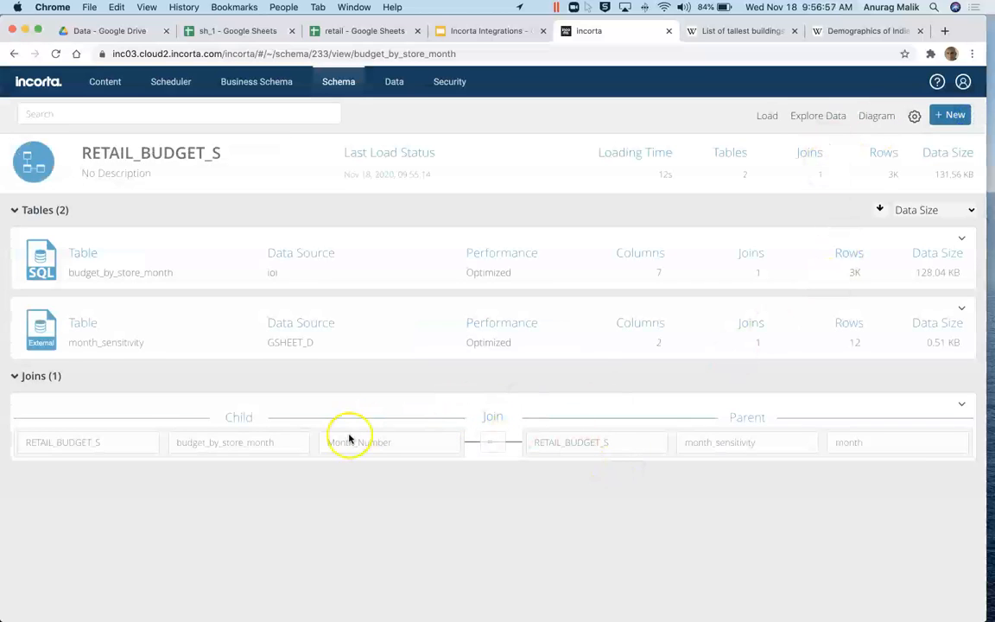
Step: Inspect the budget_2017 formula of budget_by_store_month in Formula Builder without changing it
{"action": "left_click", "coordinate": [91, 274]}
{"action": "scroll", "coordinate": [373, 306], "scroll_direction": "down", "scroll_amount": 10}
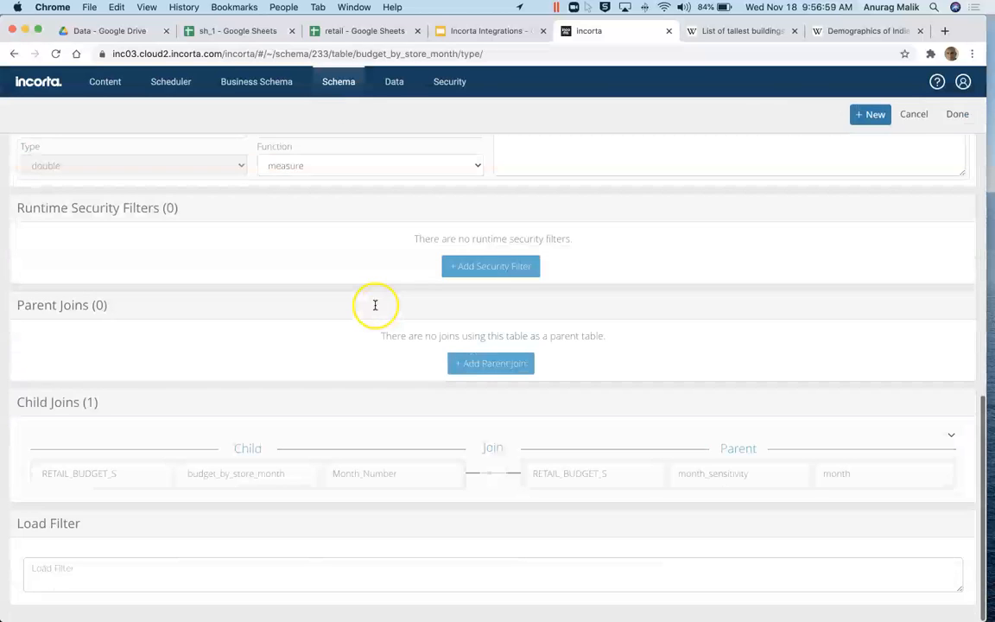
{"action": "scroll", "coordinate": [618, 362], "scroll_direction": "up", "scroll_amount": 3}
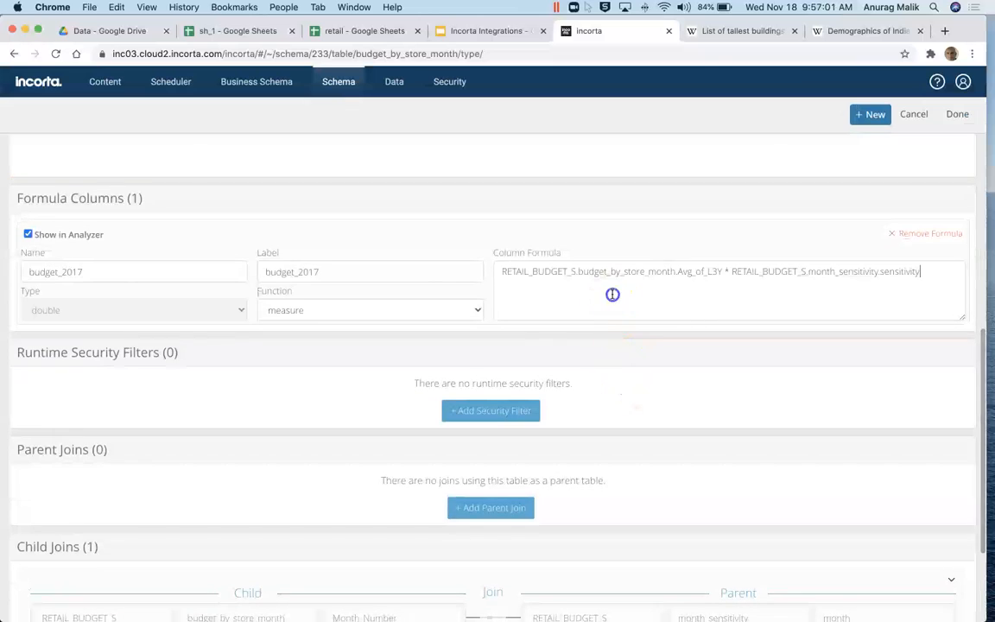
{"action": "left_click", "coordinate": [613, 293]}
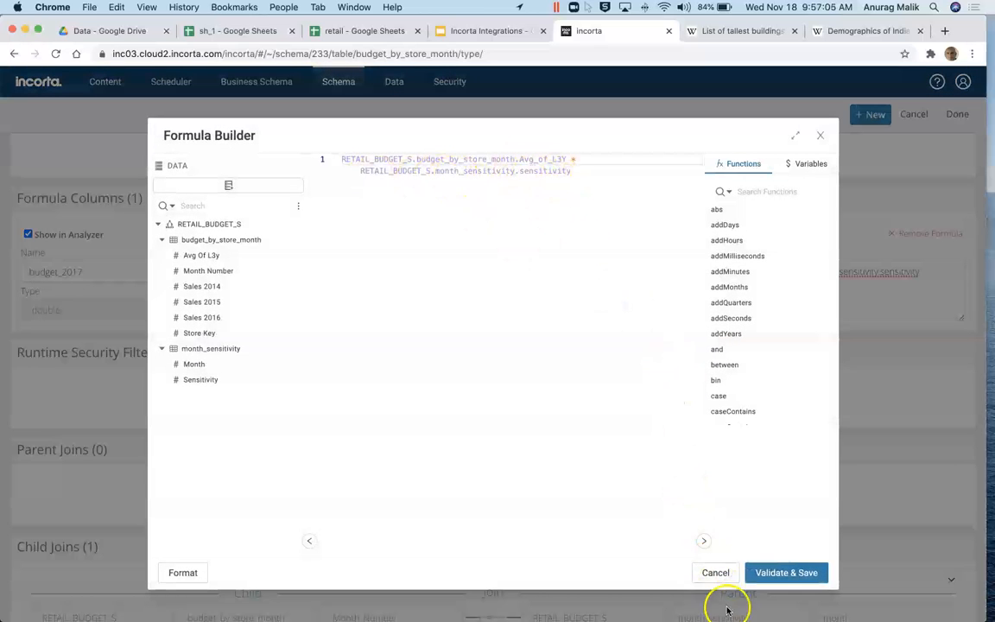
{"action": "left_click", "coordinate": [712, 573]}
{"action": "left_click", "coordinate": [913, 115]}
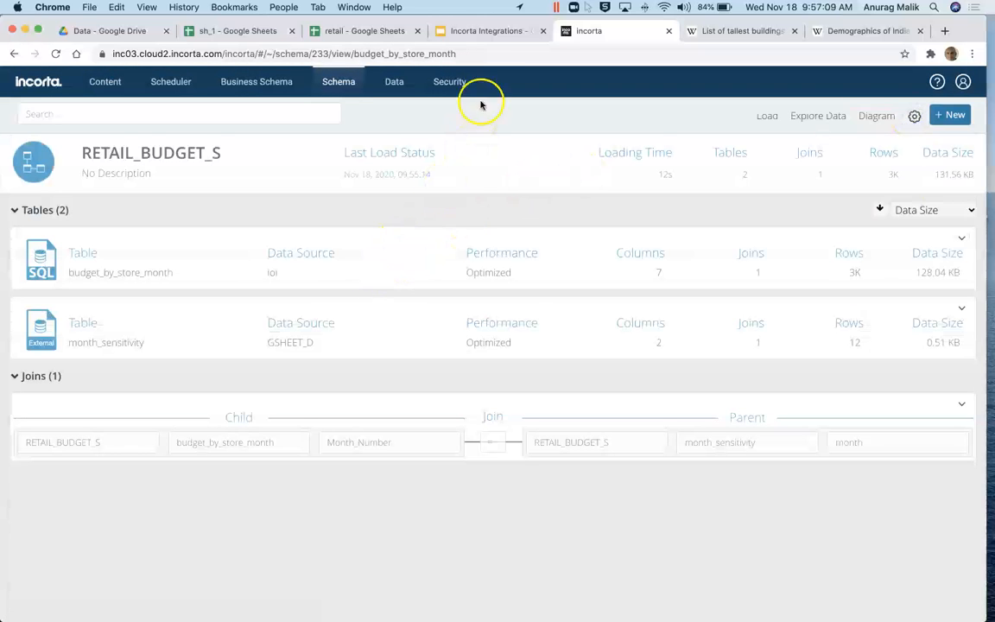
{"action": "left_click", "coordinate": [479, 33]}
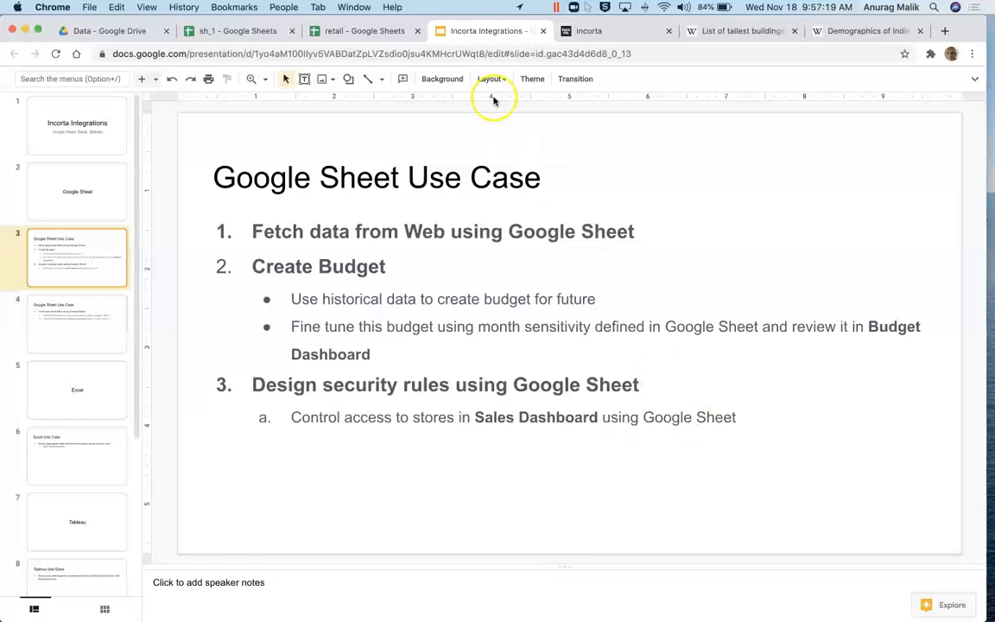
Step: Leave the Google Sheet Use Case slide and go to Incorta's Content home
{"action": "left_click", "coordinate": [603, 37]}
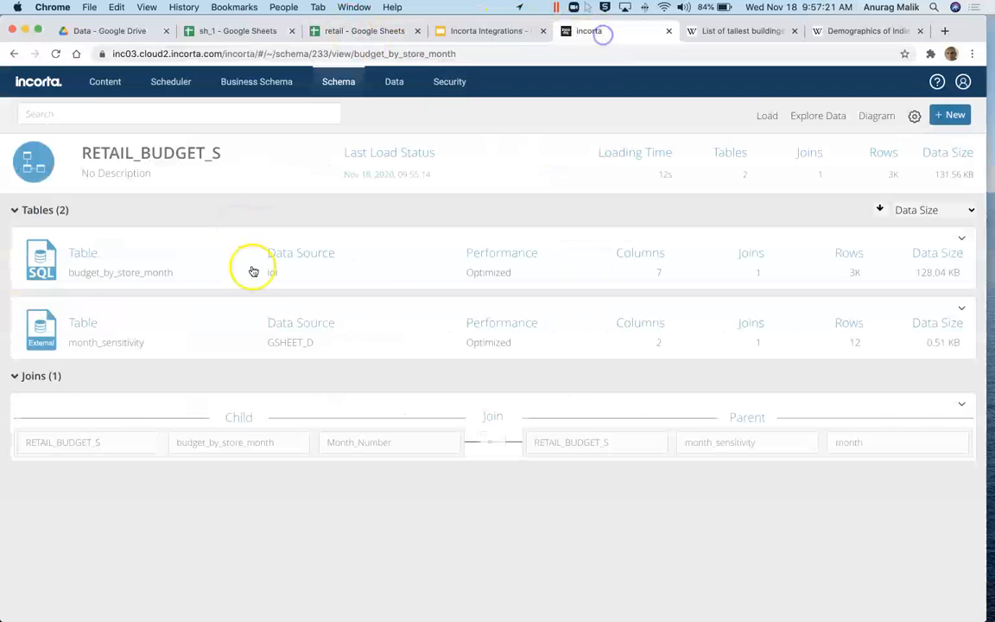
{"action": "left_click", "coordinate": [52, 83]}
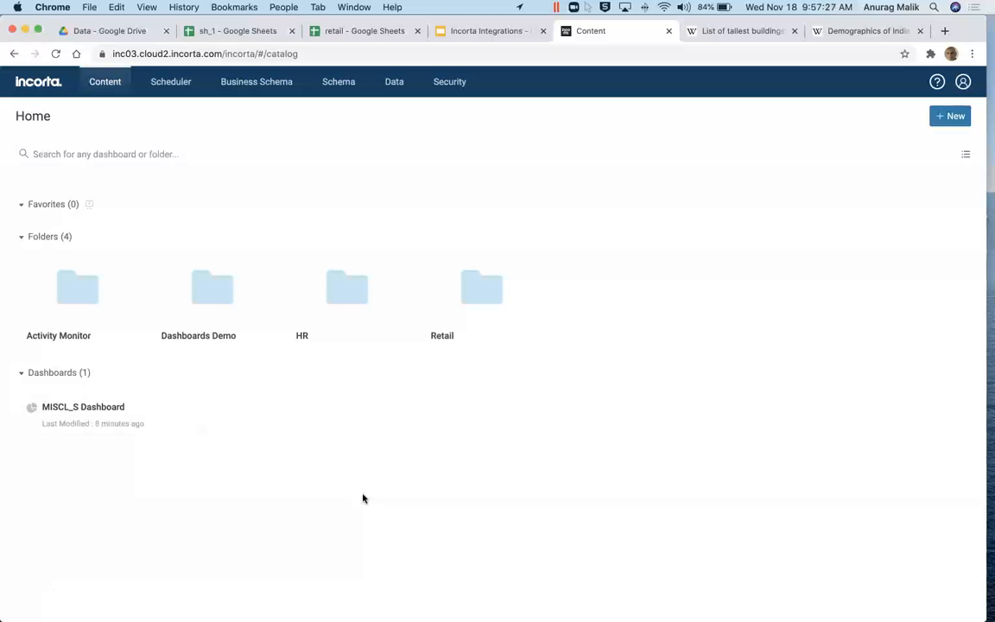
Step: Open the Retail folder's 02. Sales dashboard and scroll through its KPIs, state map, charts and details table
{"action": "left_click", "coordinate": [454, 293]}
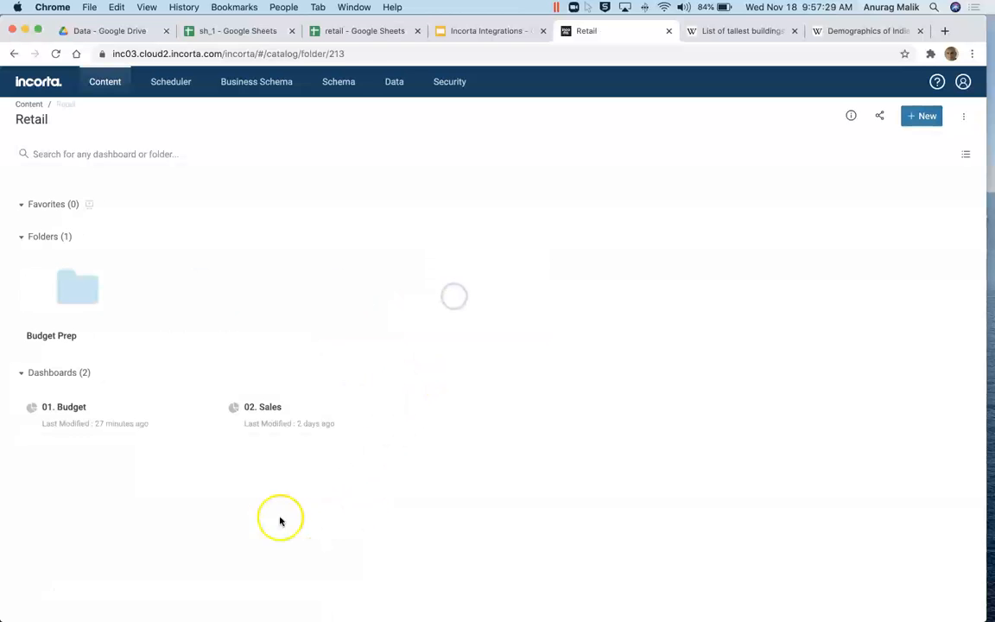
{"action": "left_click", "coordinate": [275, 408]}
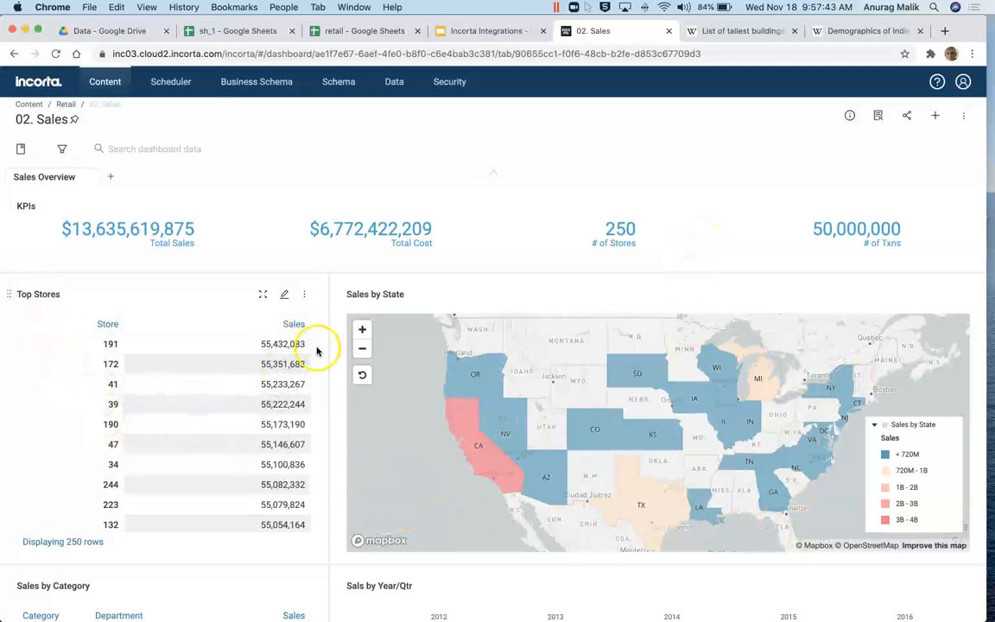
{"action": "scroll", "coordinate": [338, 378], "scroll_direction": "down", "scroll_amount": 5}
{"action": "scroll", "coordinate": [338, 377], "scroll_direction": "up", "scroll_amount": 1}
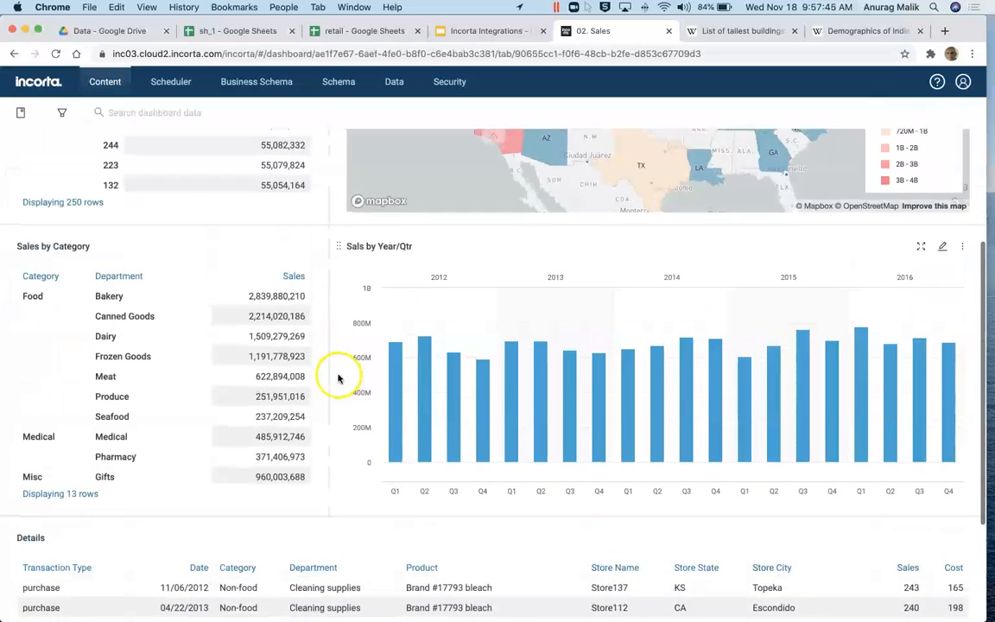
{"action": "scroll", "coordinate": [339, 378], "scroll_direction": "down", "scroll_amount": 3}
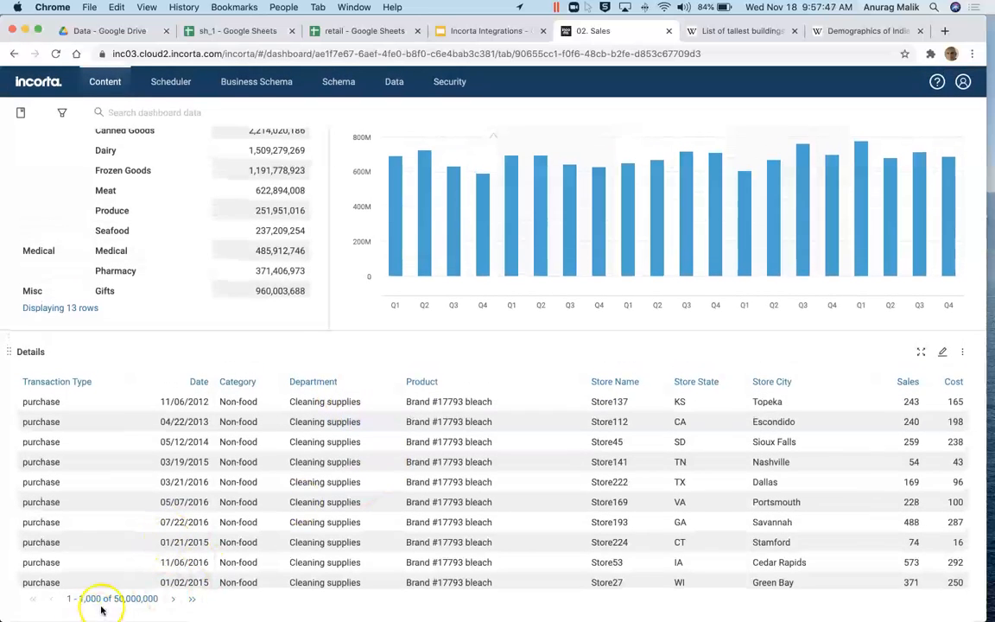
{"action": "scroll", "coordinate": [375, 361], "scroll_direction": "up", "scroll_amount": 5}
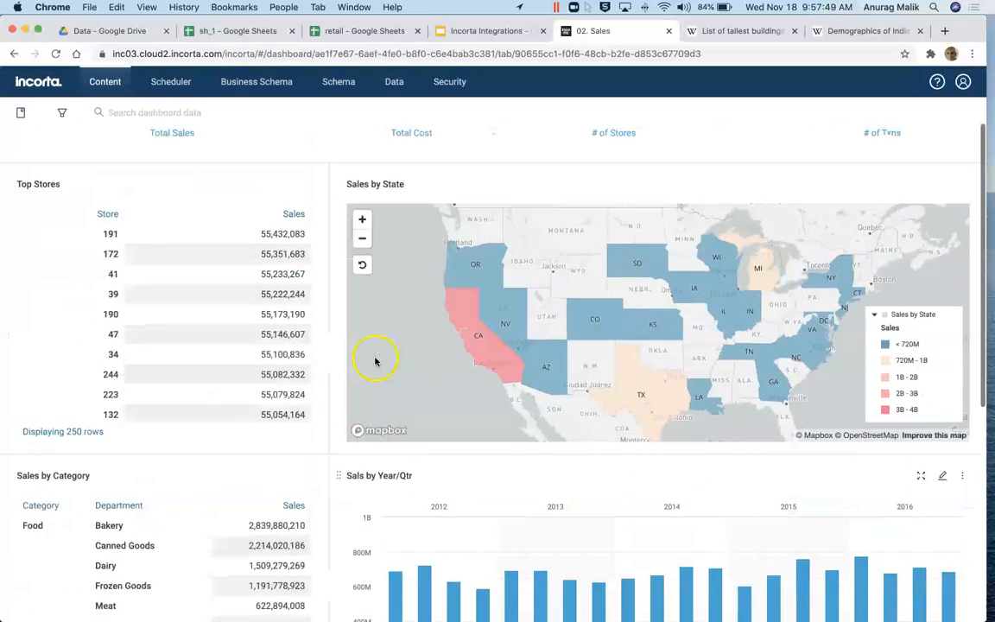
{"action": "scroll", "coordinate": [376, 361], "scroll_direction": "up", "scroll_amount": 2}
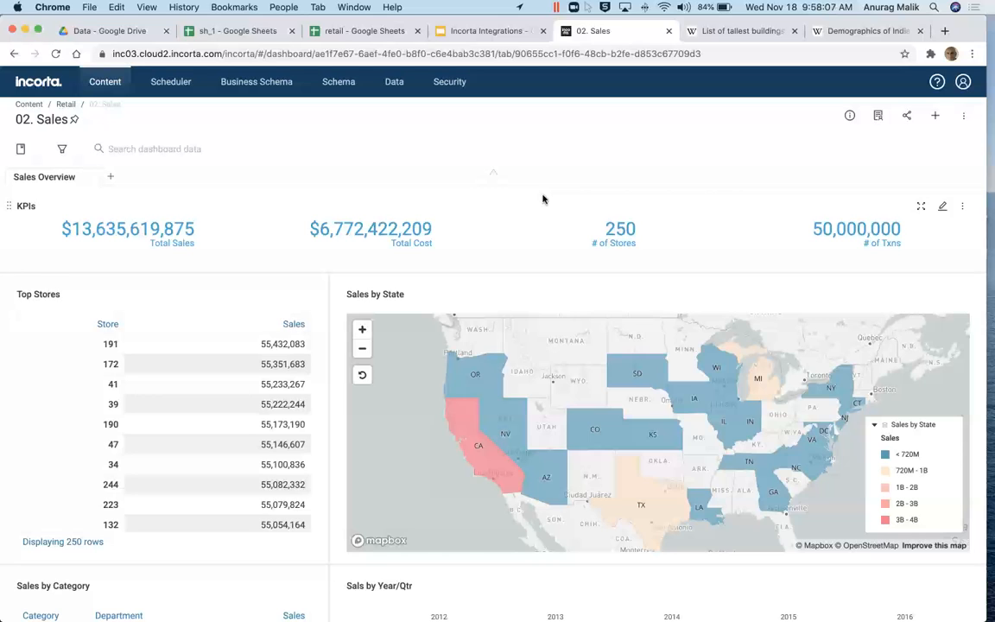
{"action": "left_click", "coordinate": [555, 200]}
{"action": "left_click", "coordinate": [365, 31]}
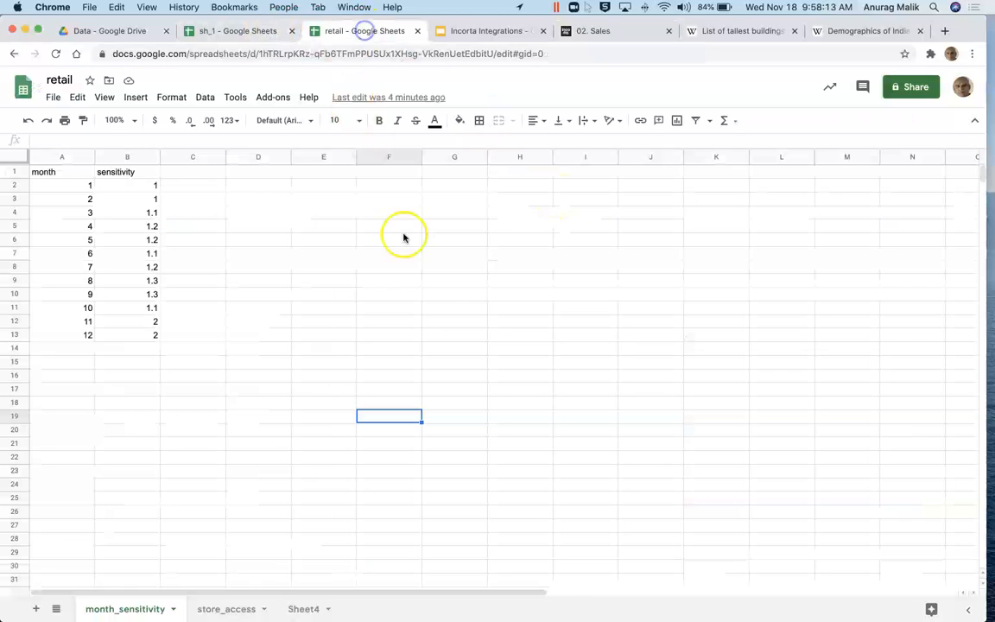
Step: Show the store_access sheet, highlighting u1's stores in A2:B4 and u2's stores in A5:B8
{"action": "left_click", "coordinate": [232, 610]}
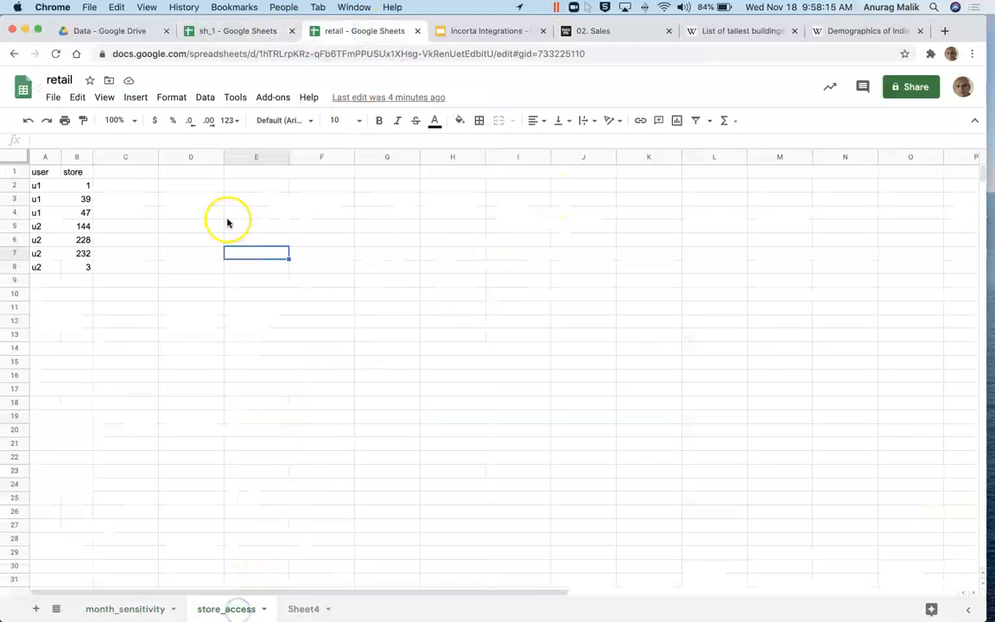
{"action": "left_click", "coordinate": [37, 183]}
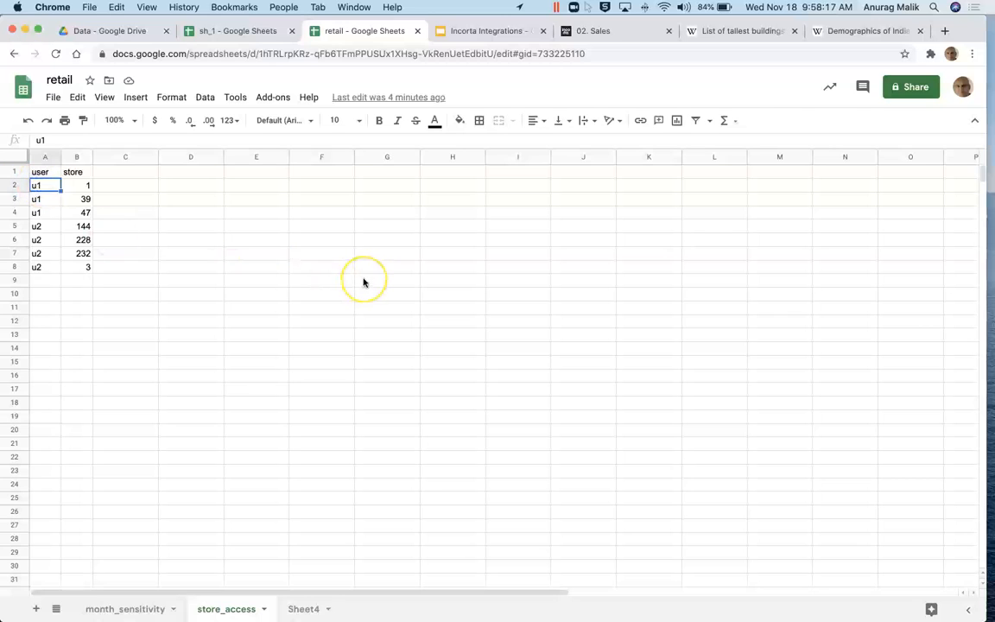
{"action": "key", "text": "shift+Right"}
{"action": "key", "text": "shift+Down"}
{"action": "key", "text": "shift+Down"}
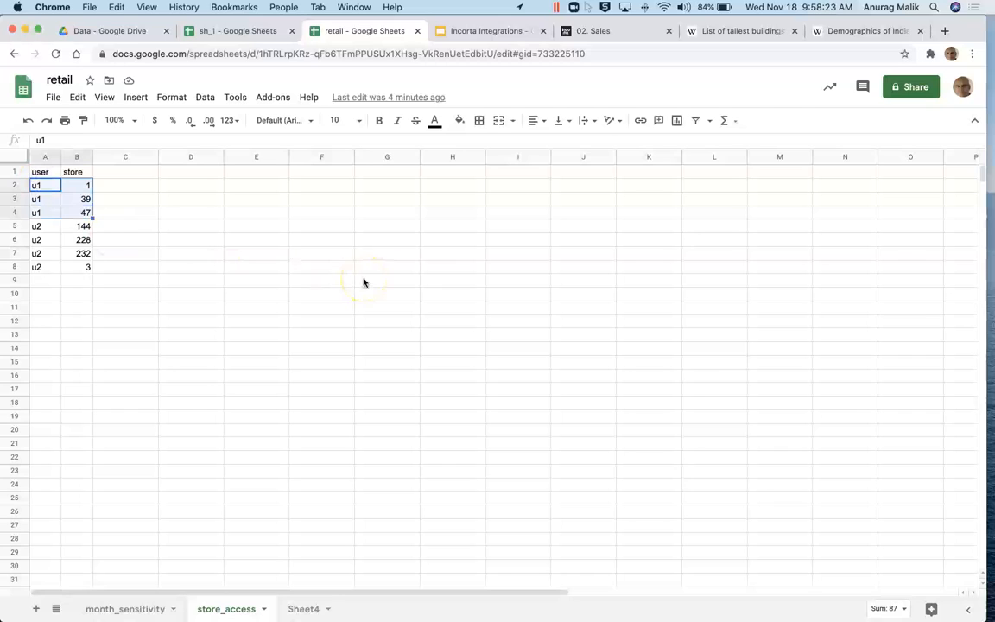
{"action": "key", "text": "Down"}
{"action": "key", "text": "Down"}
{"action": "key", "text": "Down"}
{"action": "key", "text": "shift+Right"}
{"action": "key", "text": "shift+Down"}
{"action": "key", "text": "shift+Down"}
{"action": "key", "text": "shift+Down"}
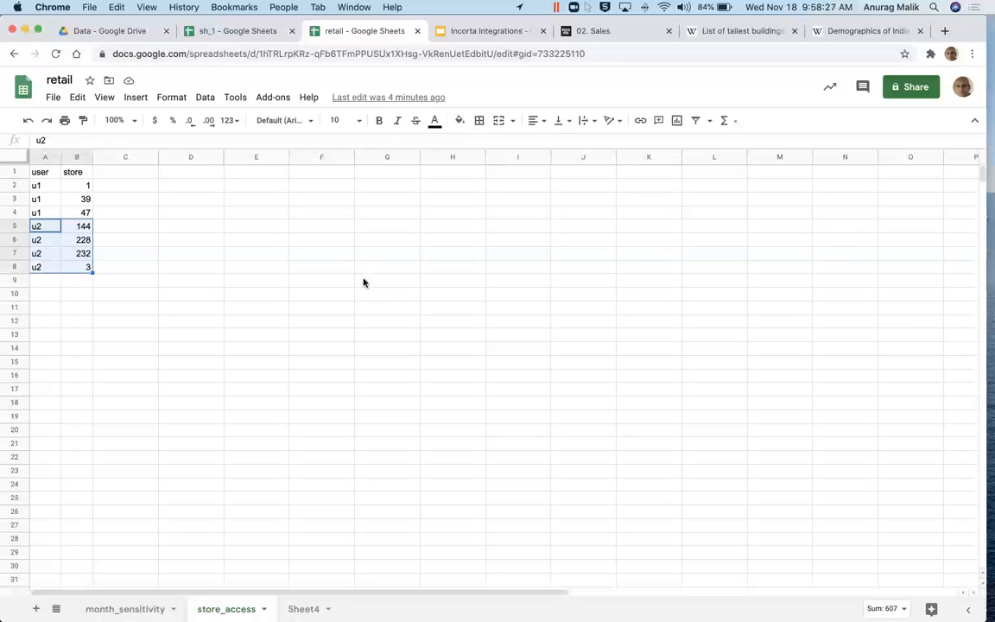
{"action": "left_click", "coordinate": [475, 296]}
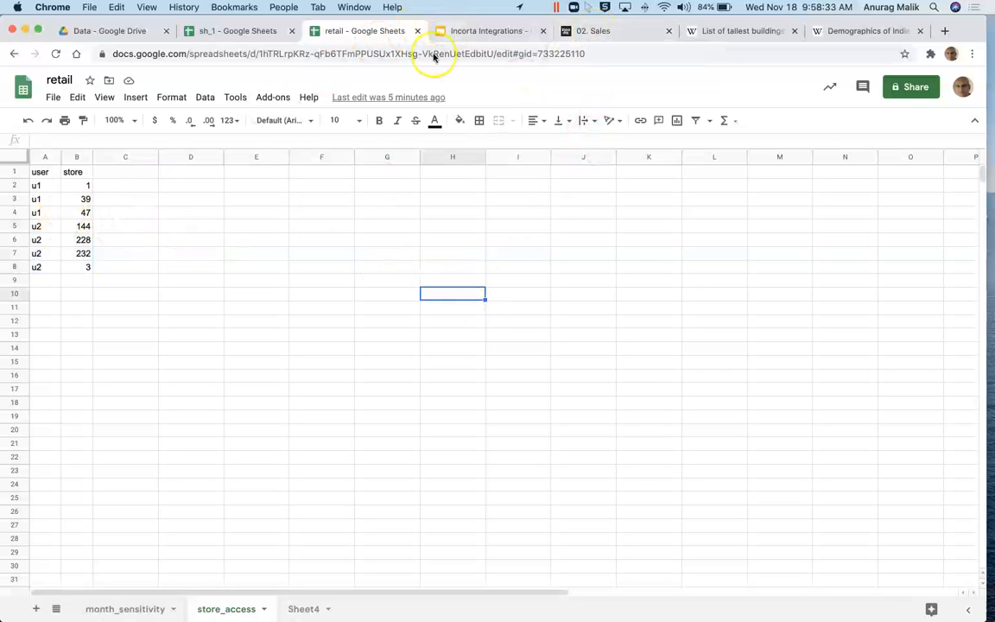
{"action": "left_click", "coordinate": [619, 31]}
Step: Sign out of Incorta and glance at the sh_1 and retail spreadsheets
{"action": "left_click", "coordinate": [963, 82]}
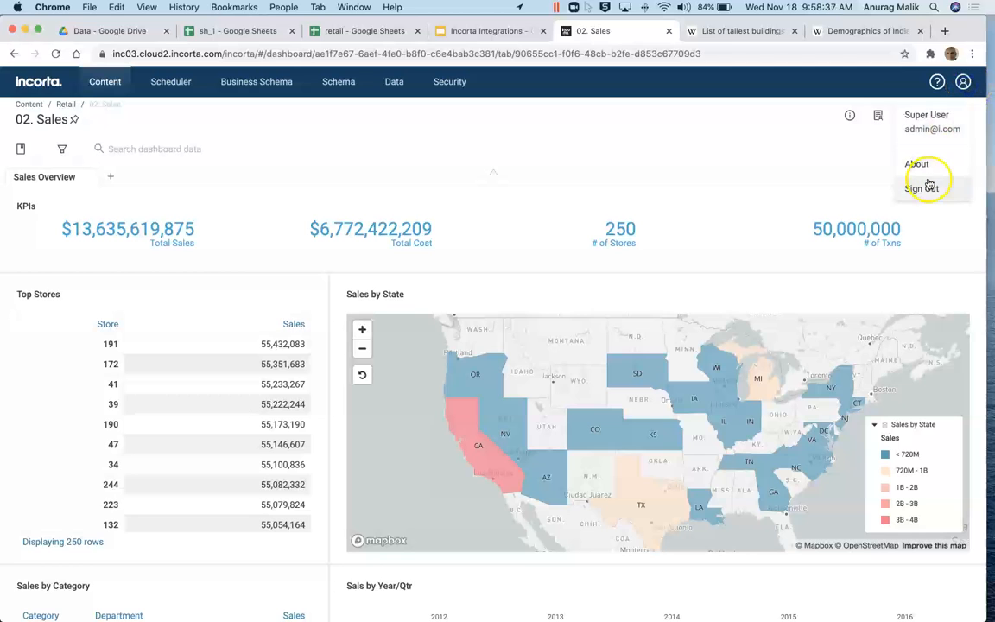
{"action": "left_click", "coordinate": [928, 183]}
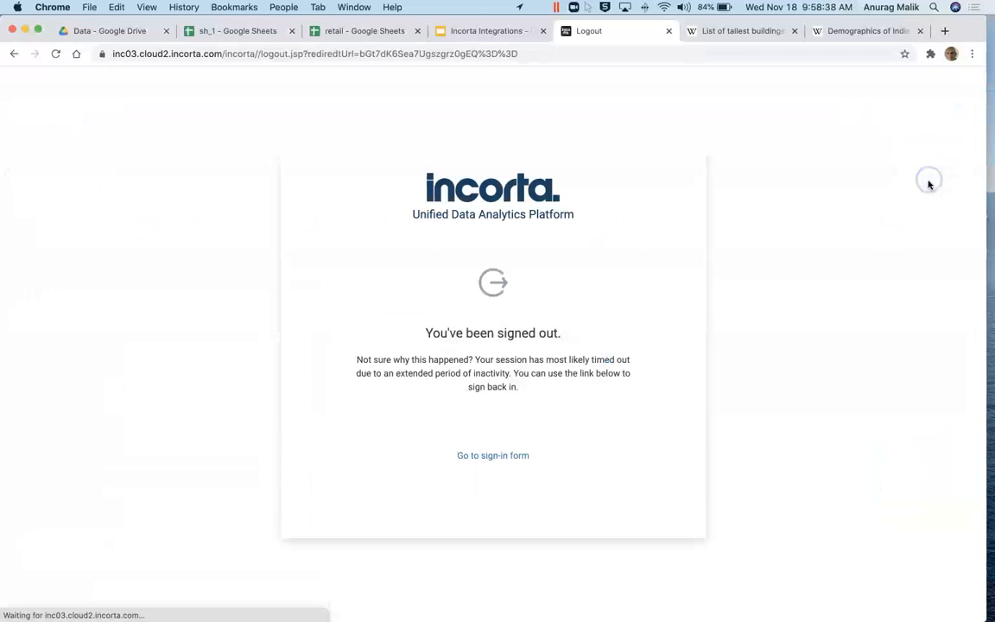
{"action": "left_click", "coordinate": [513, 453]}
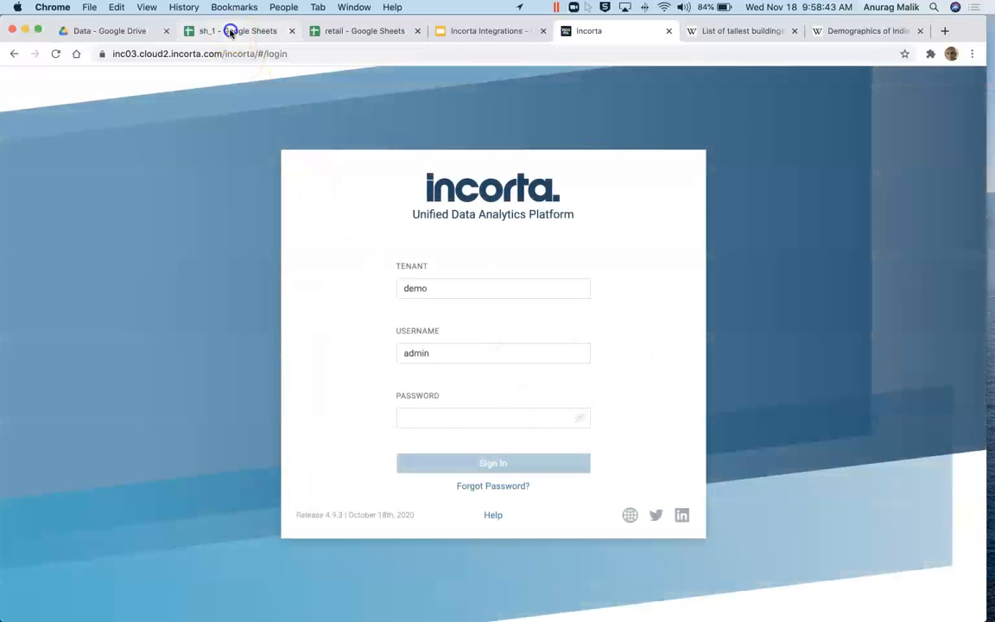
{"action": "left_click", "coordinate": [230, 33]}
{"action": "left_click", "coordinate": [329, 30]}
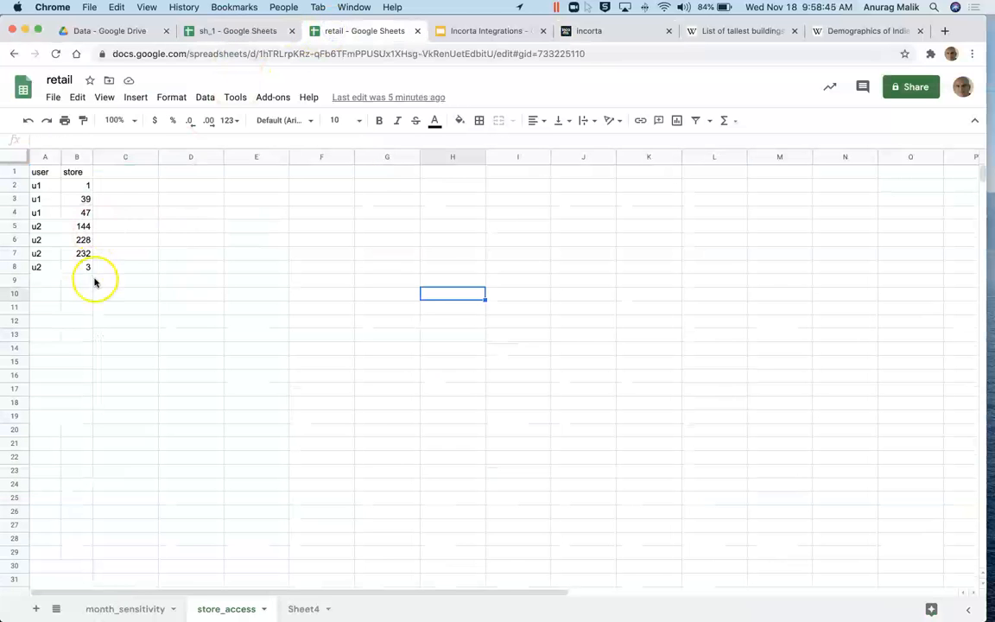
{"action": "left_click", "coordinate": [571, 31]}
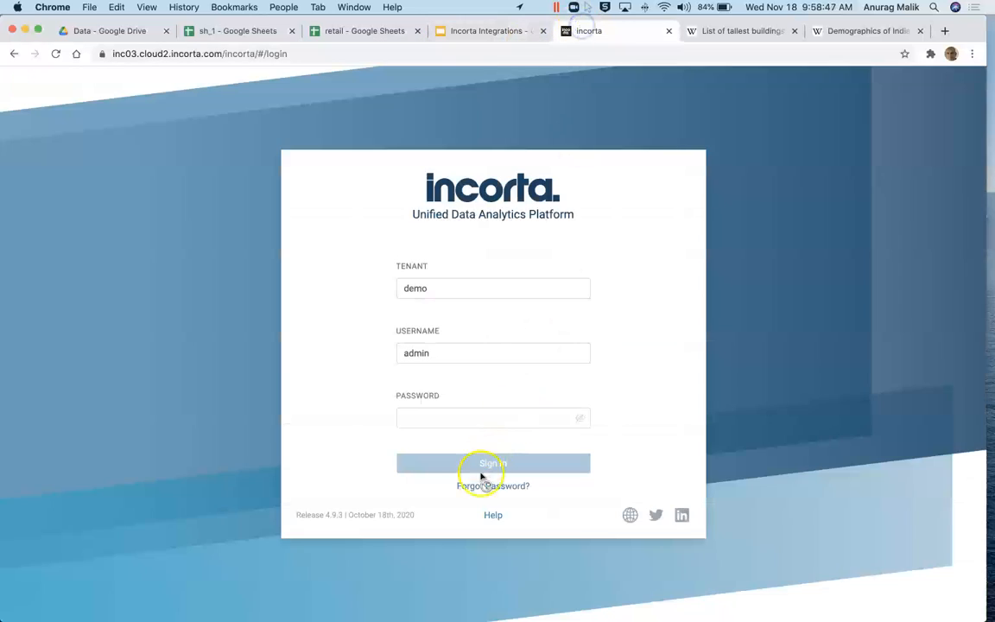
Step: Sign in as u1 and open the 02. Sales dashboard, now limited to stores 39, 47 and 1
{"action": "double_click", "coordinate": [416, 353]}
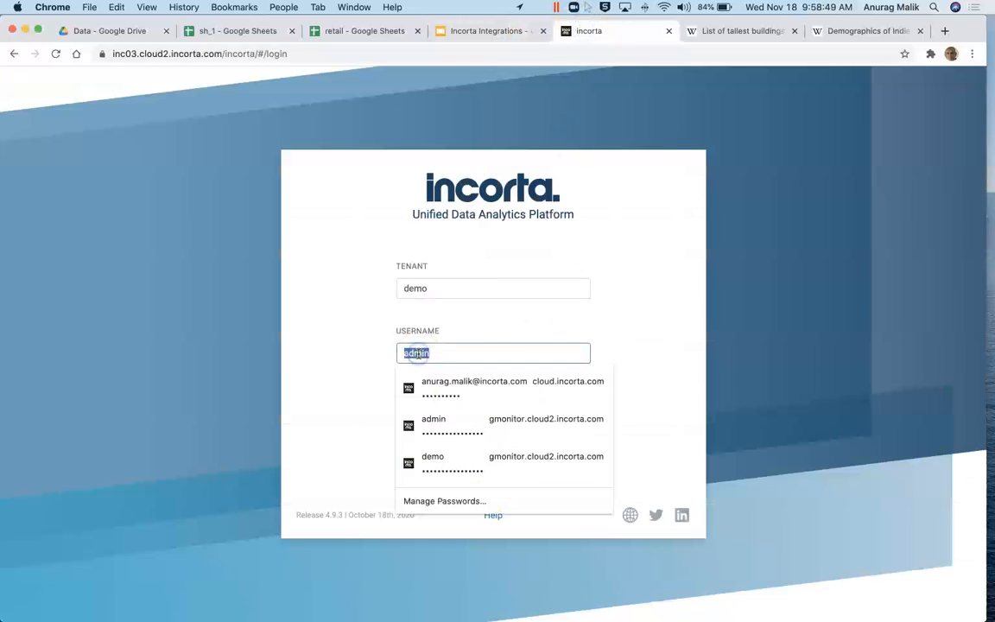
{"action": "type", "text": "u1"}
{"action": "key", "text": "Tab"}
{"action": "type", "text": "*******"}
{"action": "key", "text": "Return"}
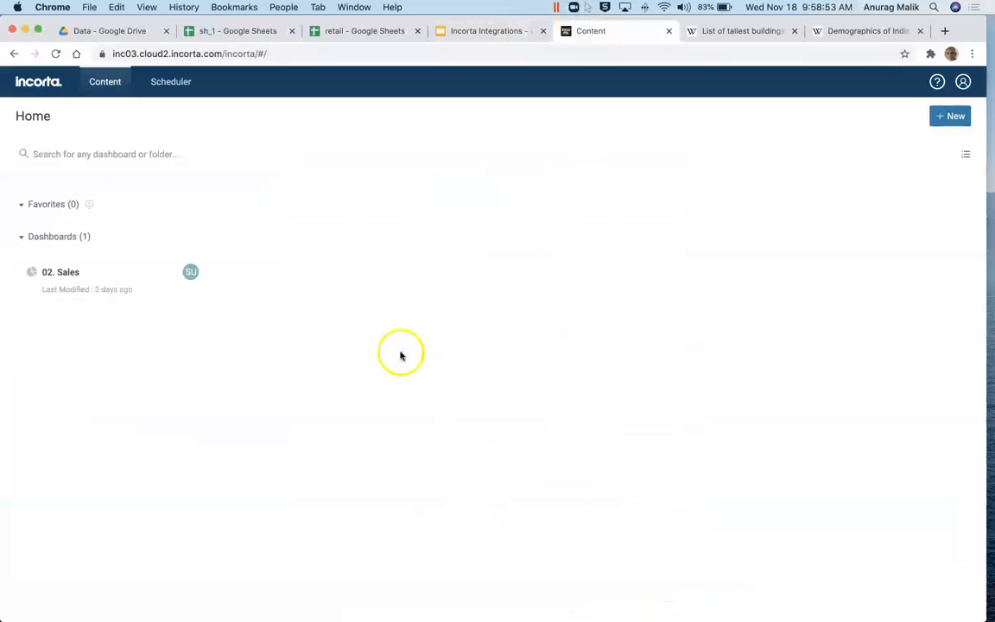
{"action": "left_click", "coordinate": [94, 271]}
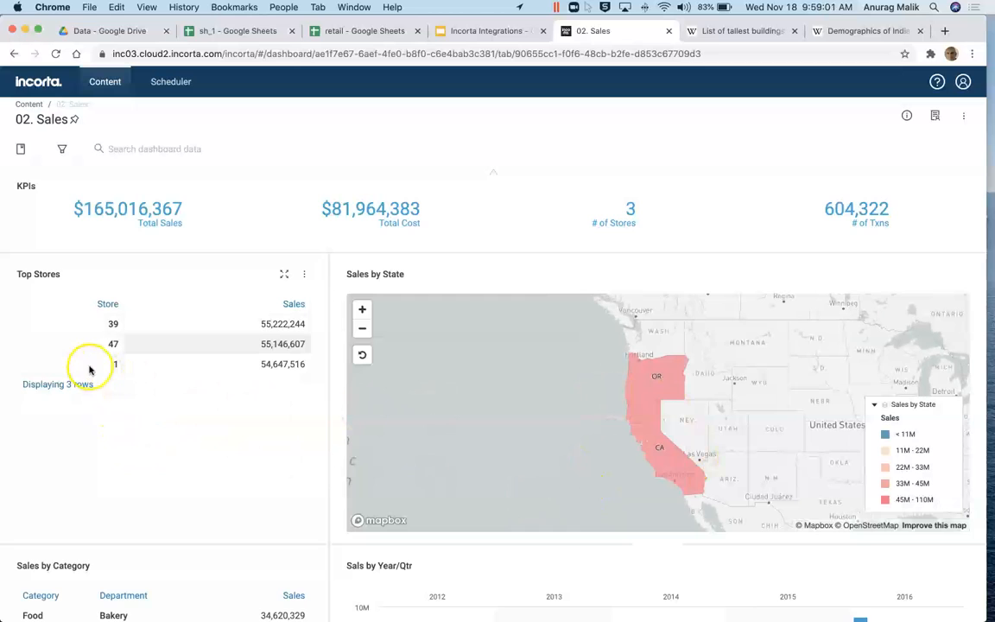
Step: Inspect Oregon's sales on the dashboard map and compare with the retail store access sheet
{"action": "mouse_move", "coordinate": [653, 425]}
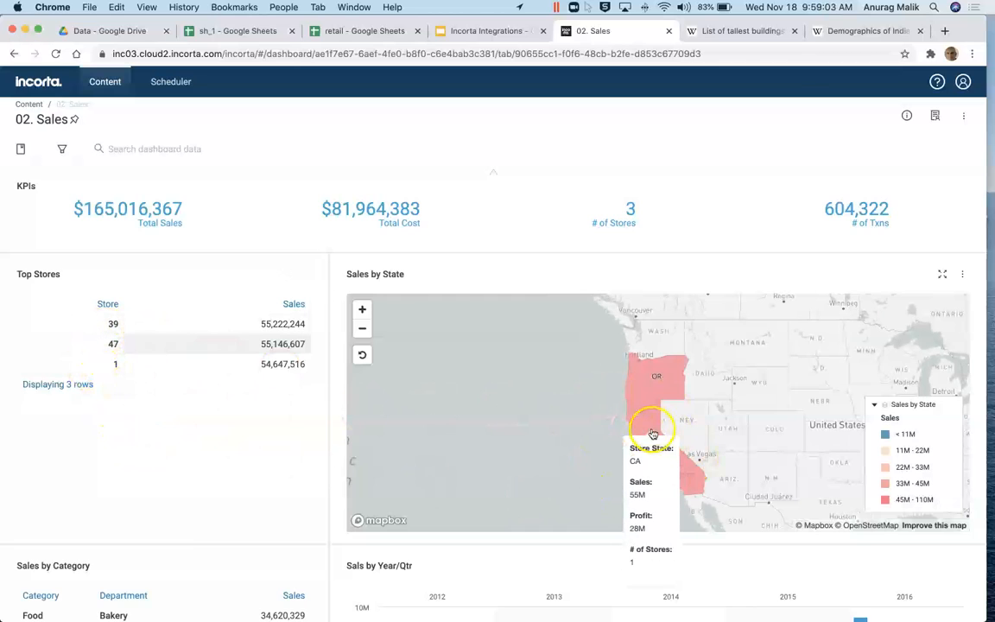
{"action": "left_click", "coordinate": [654, 373]}
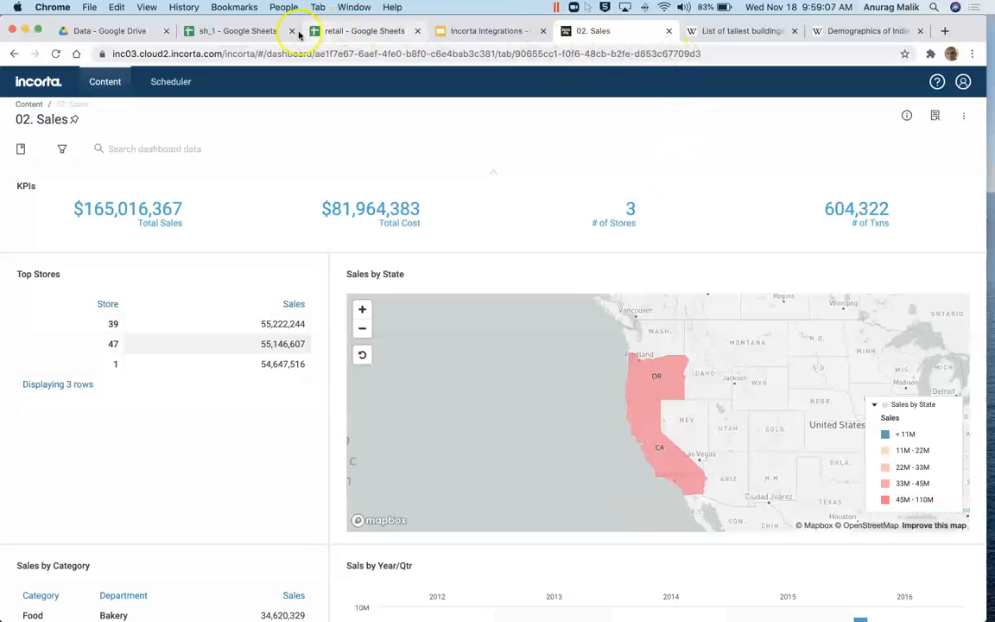
{"action": "left_click", "coordinate": [327, 33]}
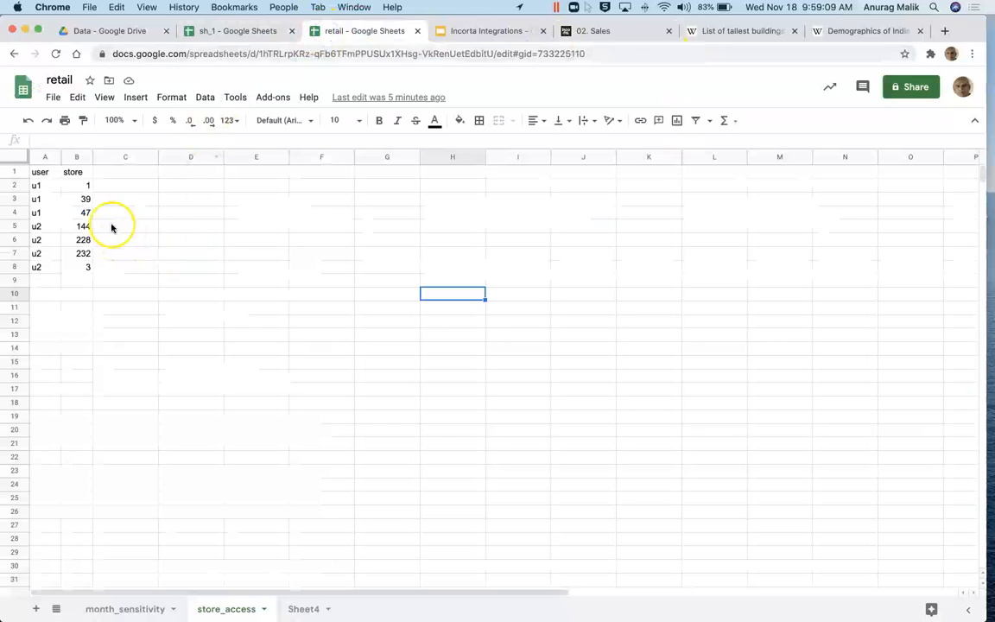
{"action": "left_click", "coordinate": [617, 31]}
Step: Sign out, sign back in as u1 and reopen the 02. Sales dashboard
{"action": "left_click", "coordinate": [963, 81]}
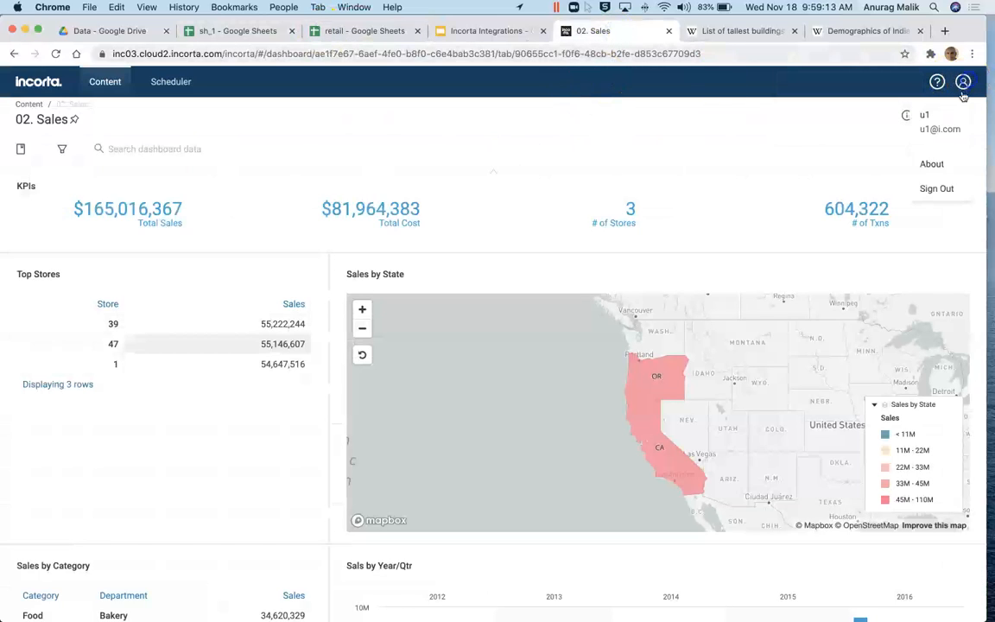
{"action": "left_click", "coordinate": [940, 190]}
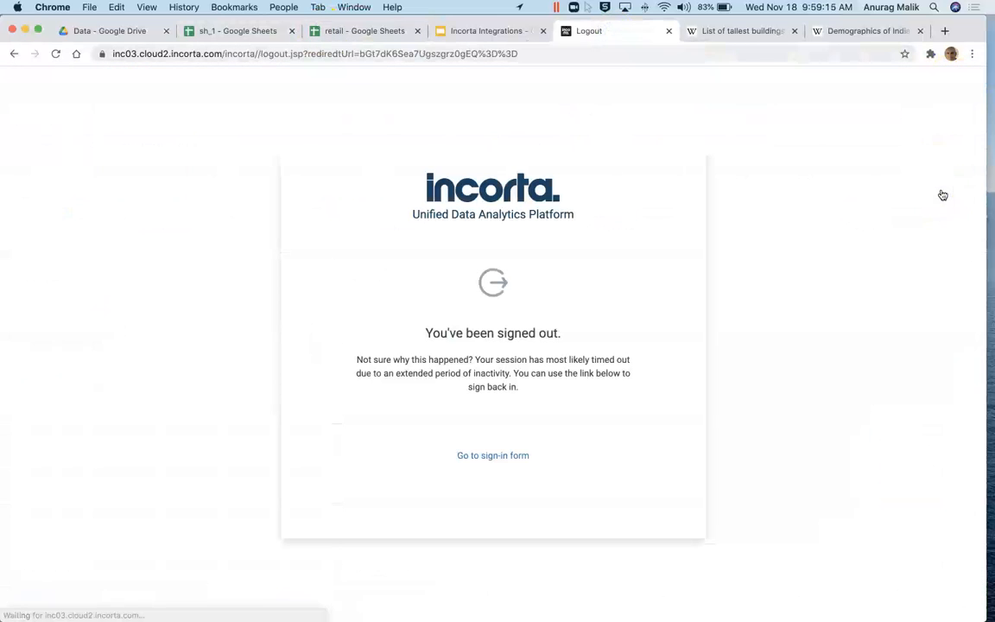
{"action": "left_click", "coordinate": [516, 456]}
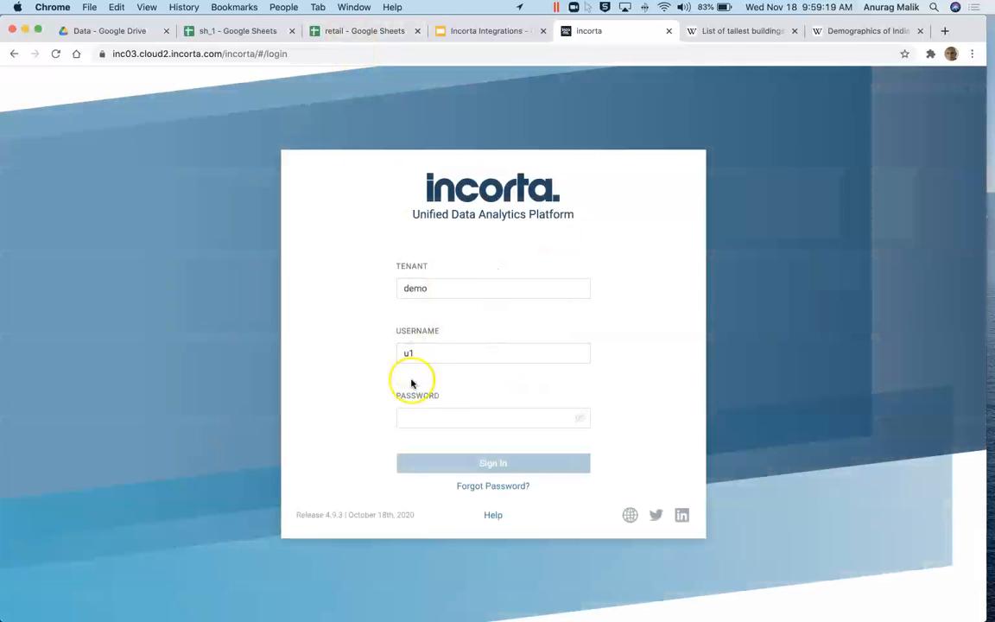
{"action": "left_click", "coordinate": [416, 419]}
{"action": "left_click", "coordinate": [449, 422]}
{"action": "left_click", "coordinate": [429, 423]}
{"action": "type", "text": "•••••••"}
{"action": "key", "text": "Return"}
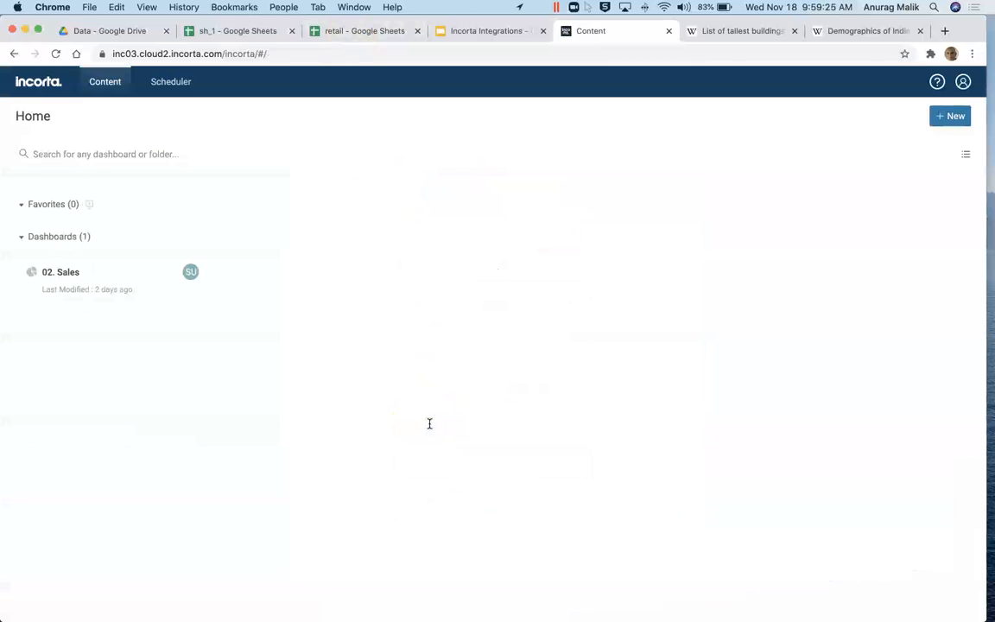
{"action": "left_click", "coordinate": [110, 297]}
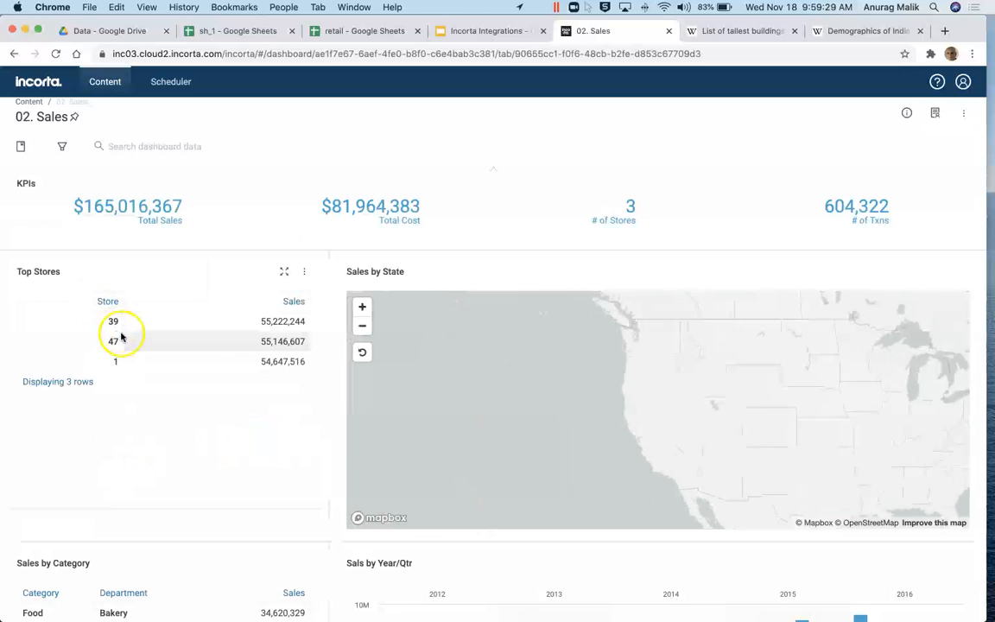
Step: Compare the dashboard against the store access sheet again, then sign u1 out
{"action": "left_click", "coordinate": [339, 32]}
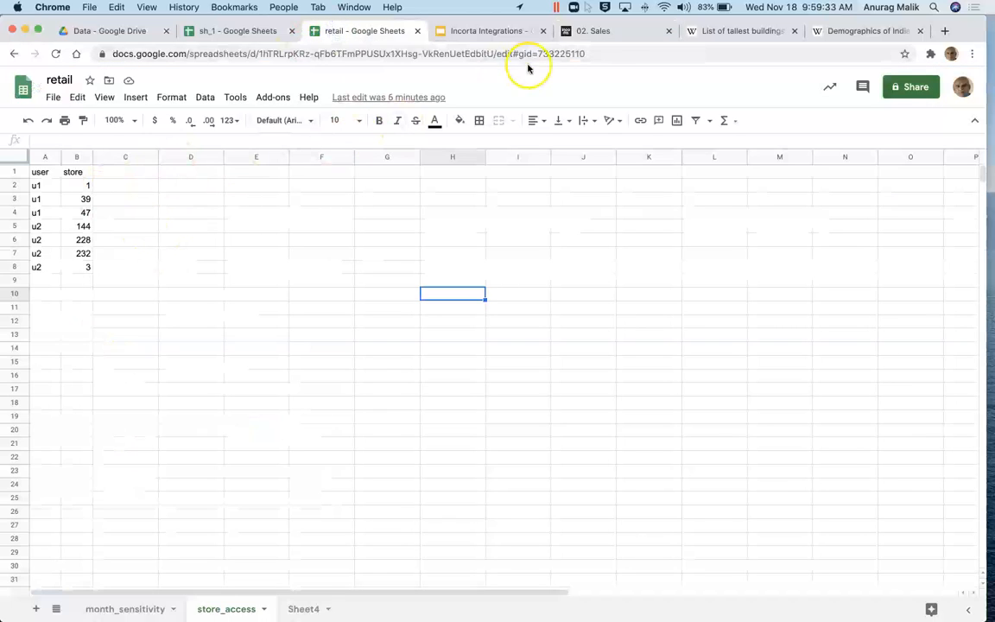
{"action": "left_click", "coordinate": [609, 32]}
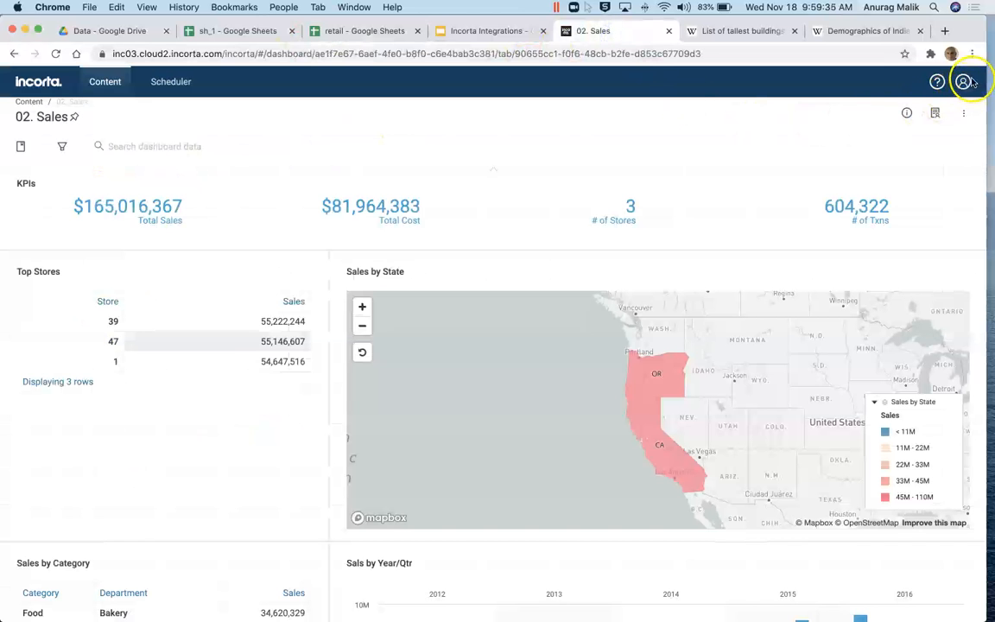
{"action": "left_click", "coordinate": [963, 81]}
{"action": "left_click", "coordinate": [936, 188]}
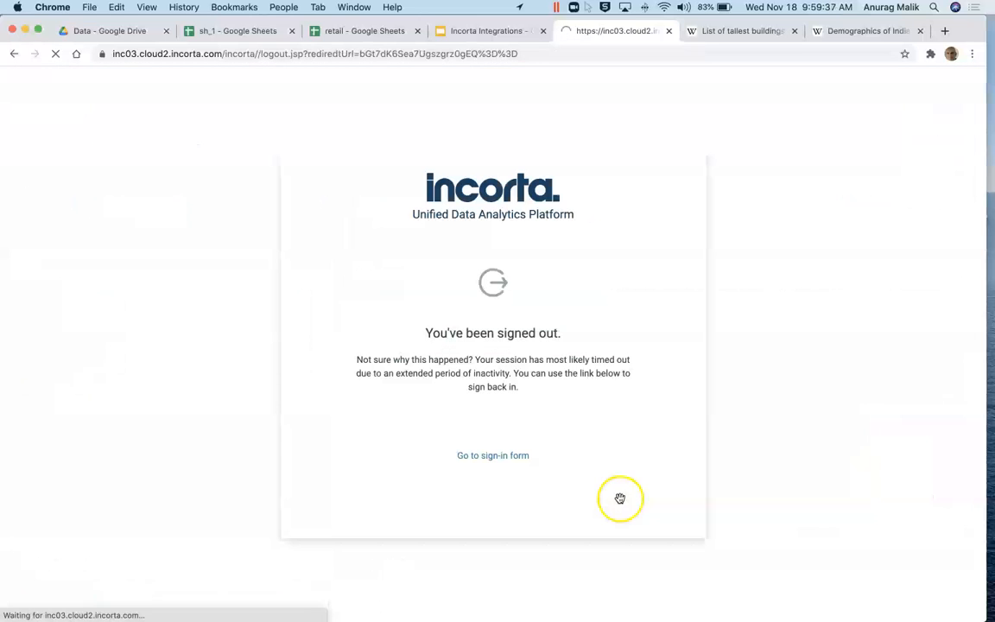
Step: Change the username from u1 to u2 and sign in with the password
{"action": "left_click", "coordinate": [497, 455]}
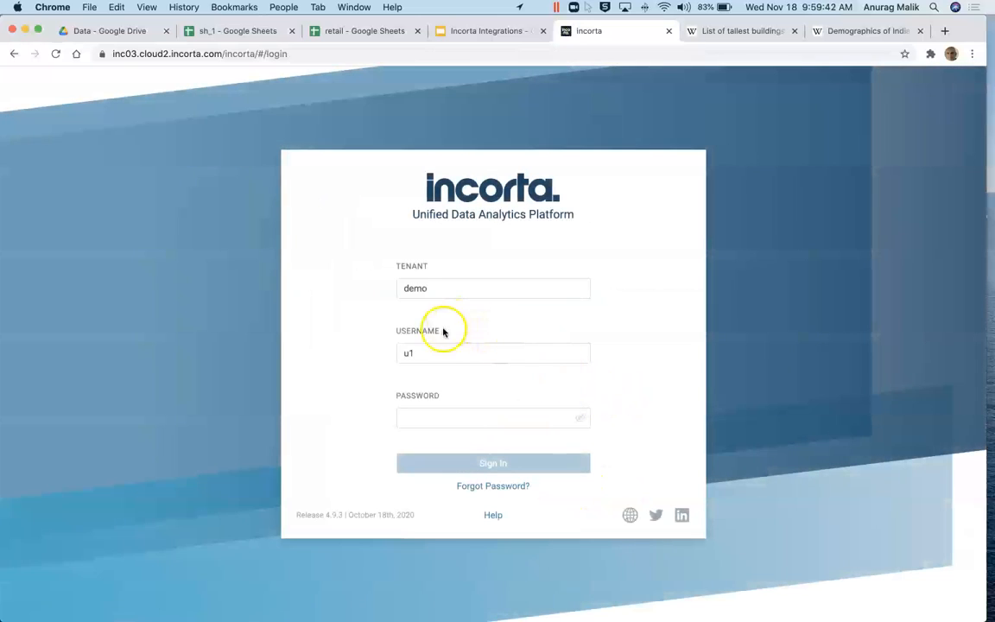
{"action": "left_click", "coordinate": [429, 355]}
{"action": "left_click", "coordinate": [416, 353]}
{"action": "key", "text": "BackSpace"}
{"action": "type", "text": "2"}
{"action": "key", "text": "Tab"}
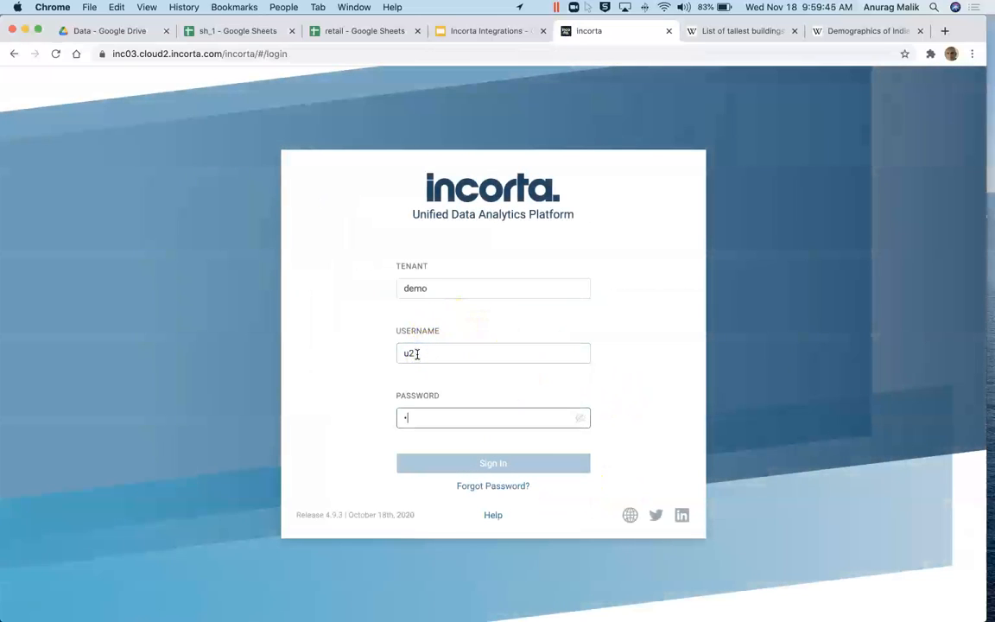
{"action": "type", "text": "•••••••"}
{"action": "key", "text": "Return"}
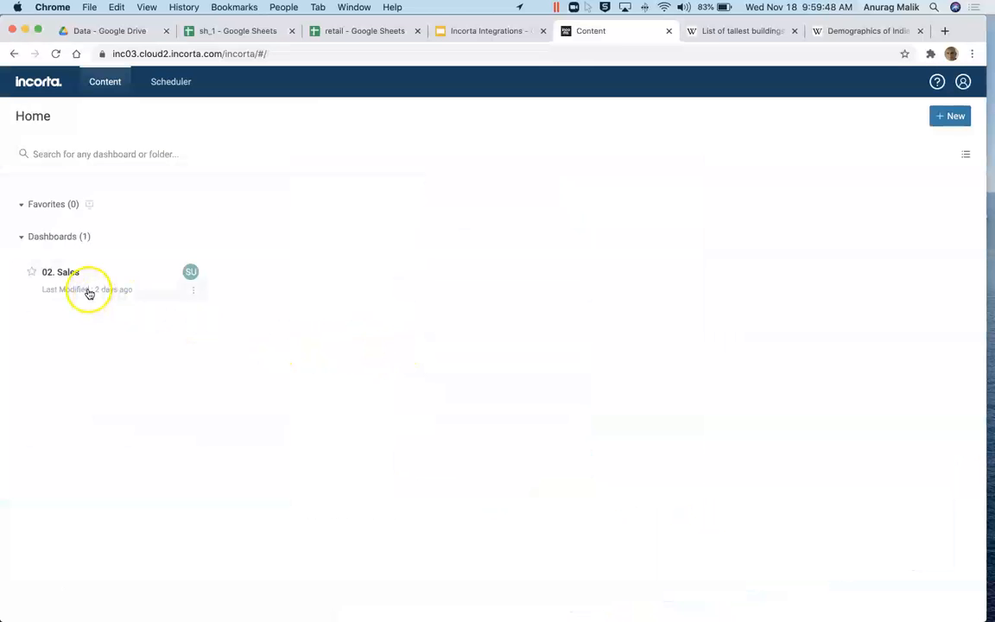
Step: Open the 02. Sales dashboard showing u2's four stores ($217,773,686) and compare with the access sheet
{"action": "left_click", "coordinate": [89, 291]}
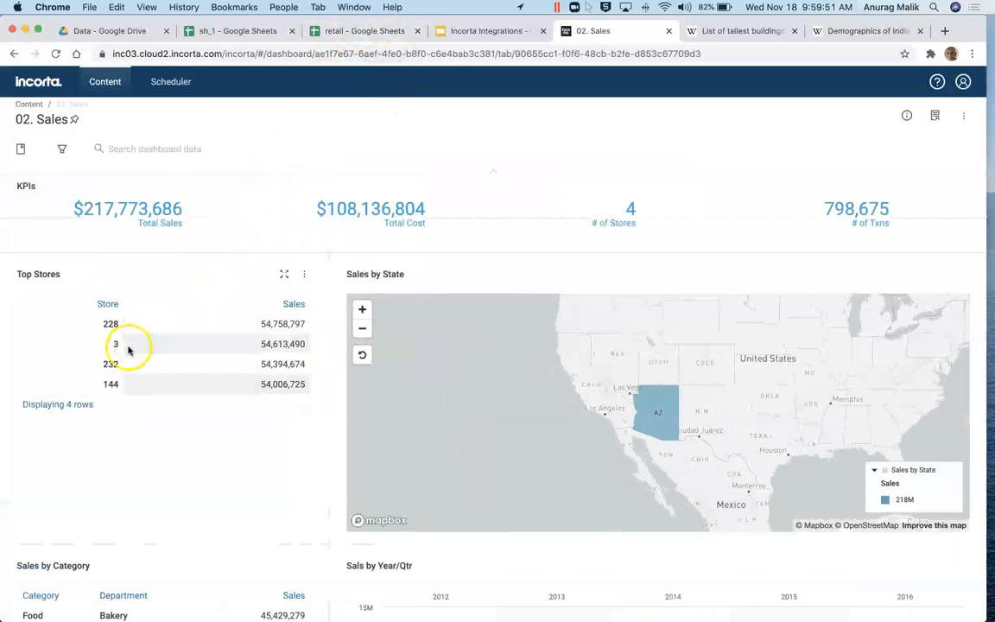
{"action": "left_click", "coordinate": [336, 33]}
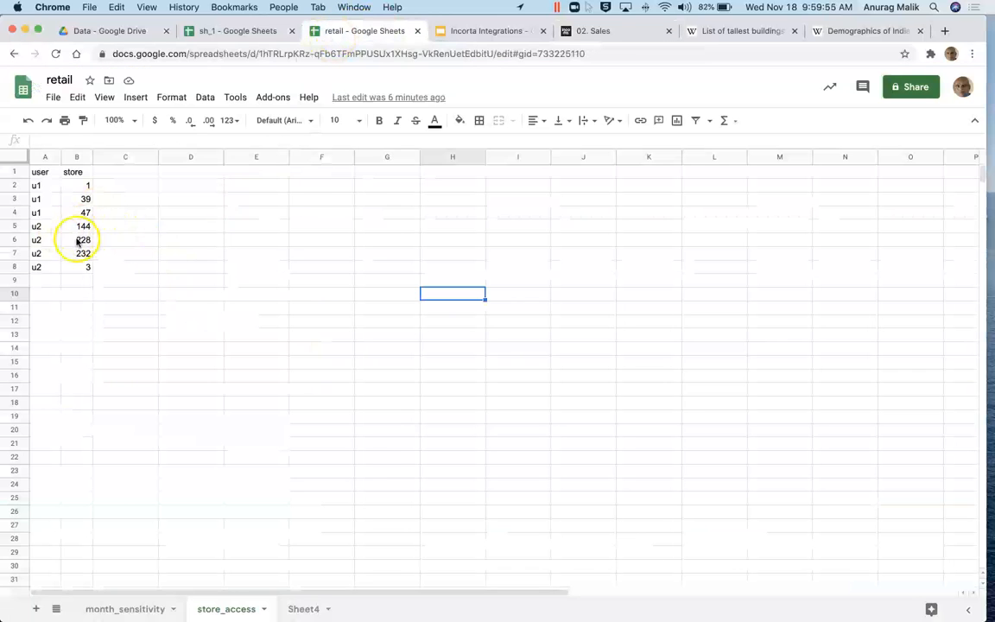
{"action": "left_click", "coordinate": [611, 31]}
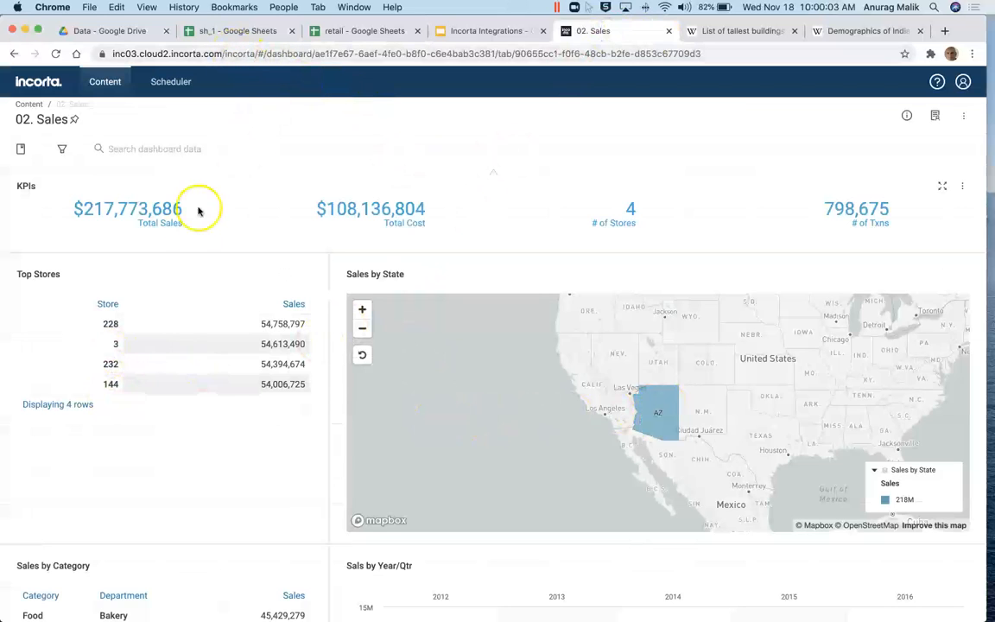
{"action": "scroll", "coordinate": [625, 414], "scroll_direction": "up", "scroll_amount": 1}
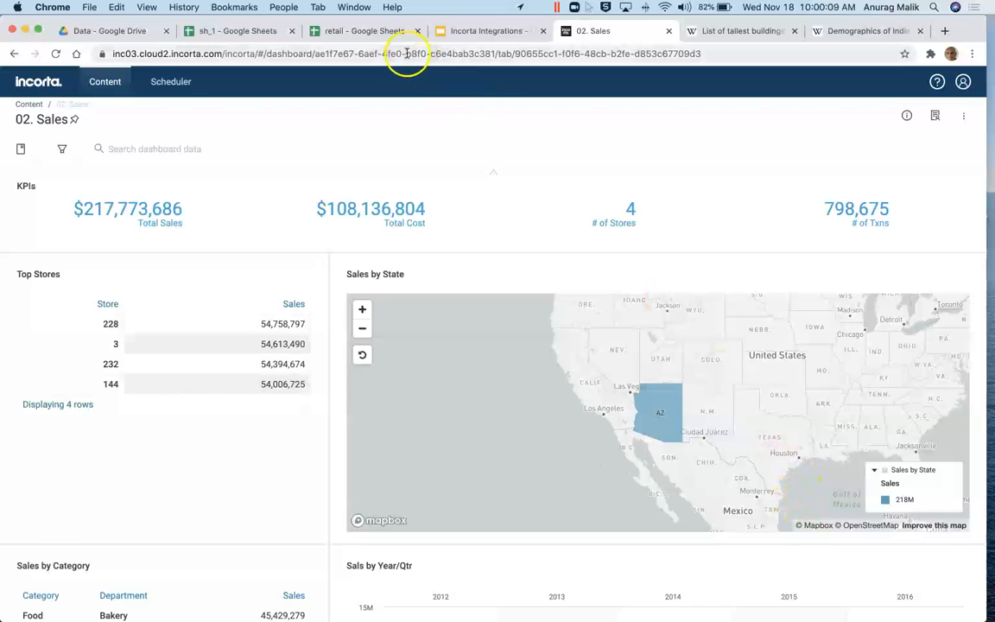
{"action": "left_click", "coordinate": [329, 31]}
Step: Copy store numbers 172, 190 and 32 from Sheet4 into store_access cells B9:B11
{"action": "left_click", "coordinate": [307, 609]}
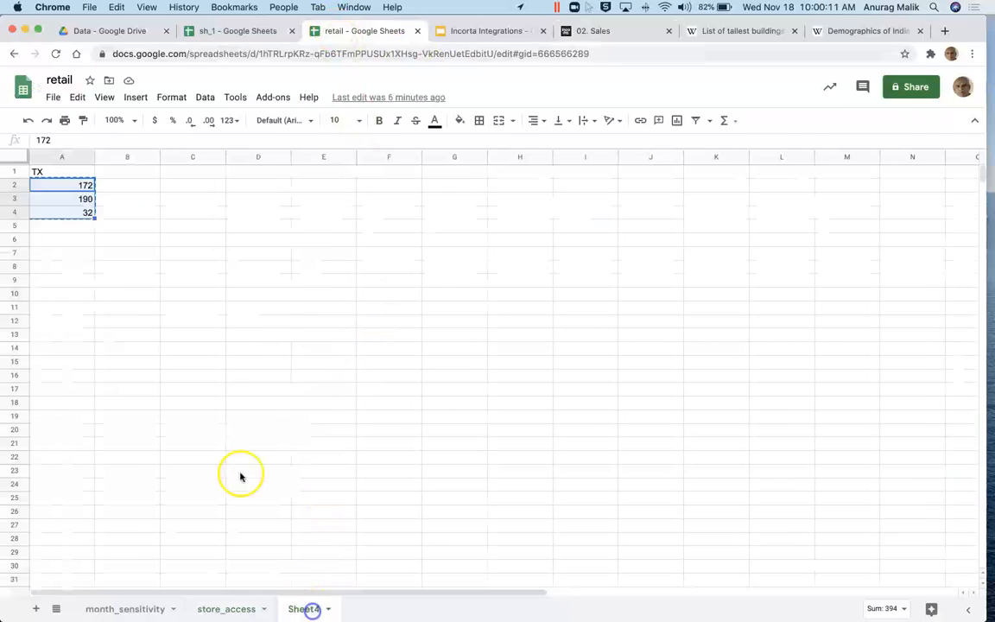
{"action": "key", "text": "cmd+c"}
{"action": "key", "text": "shift+Down"}
{"action": "key", "text": "shift+Down"}
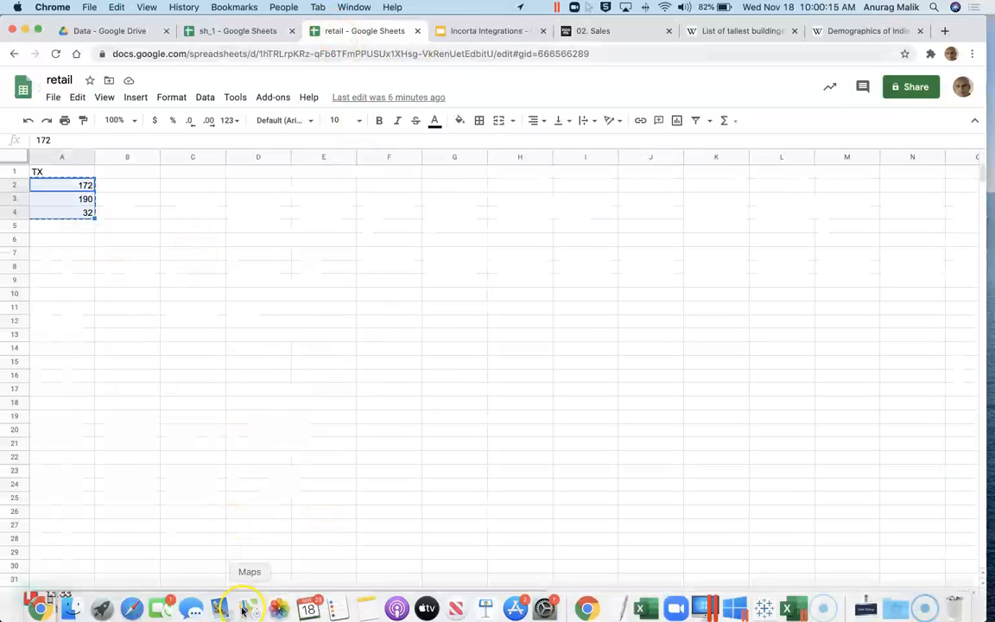
{"action": "left_click", "coordinate": [237, 608]}
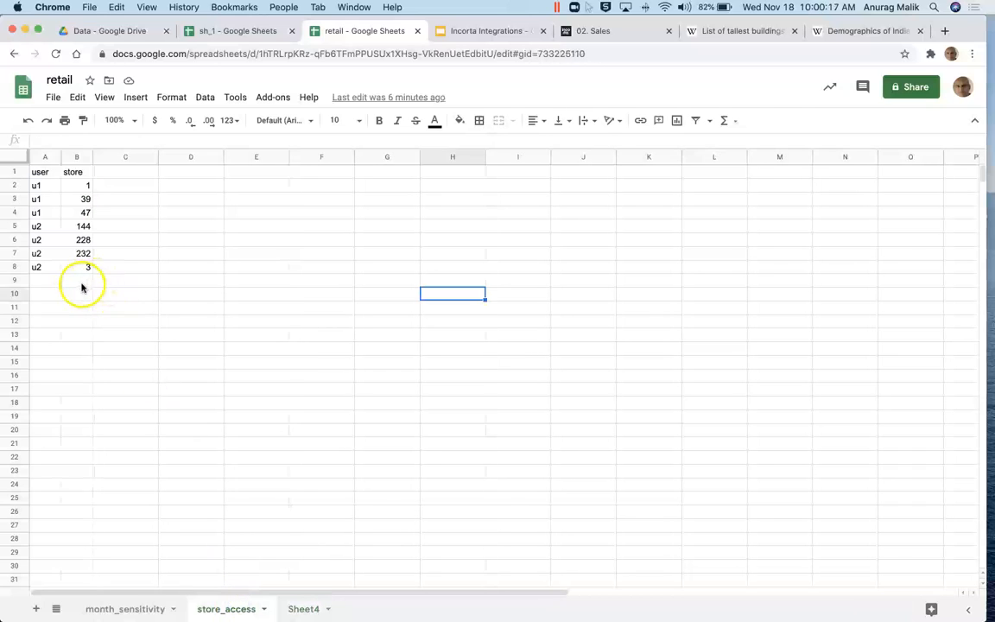
{"action": "left_click", "coordinate": [82, 284]}
{"action": "key", "text": "super+v"}
Step: Fill user u2 into cells A9, A10 and A11 next to the new stores
{"action": "key", "text": "Left"}
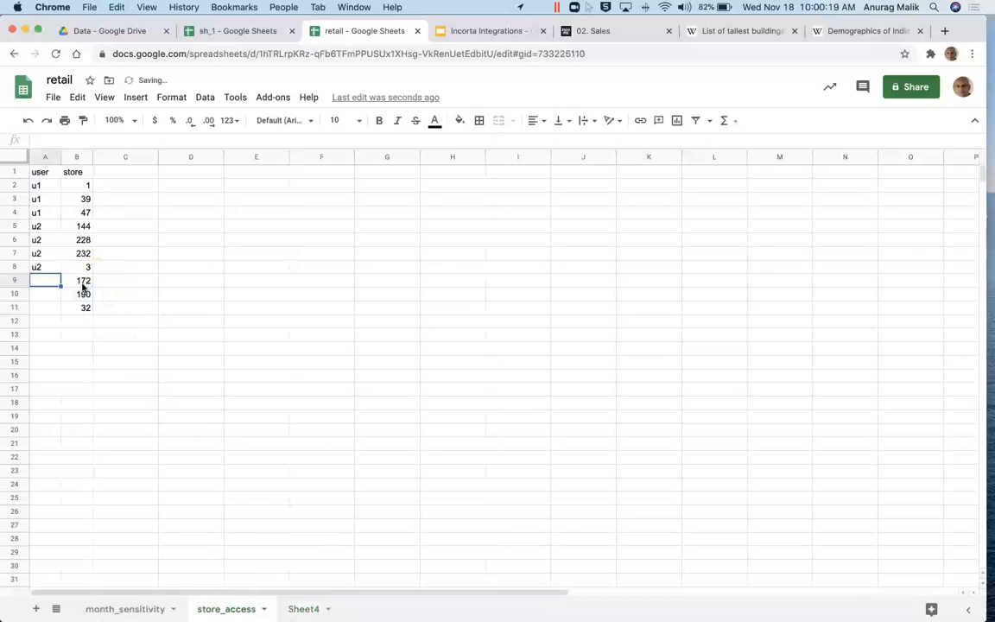
{"action": "key", "text": "Up"}
{"action": "key", "text": "super+c"}
{"action": "key", "text": "Down"}
{"action": "key", "text": "super+v"}
{"action": "key", "text": "Down"}
{"action": "key", "text": "super+v"}
{"action": "key", "text": "Down"}
{"action": "key", "text": "super+v"}
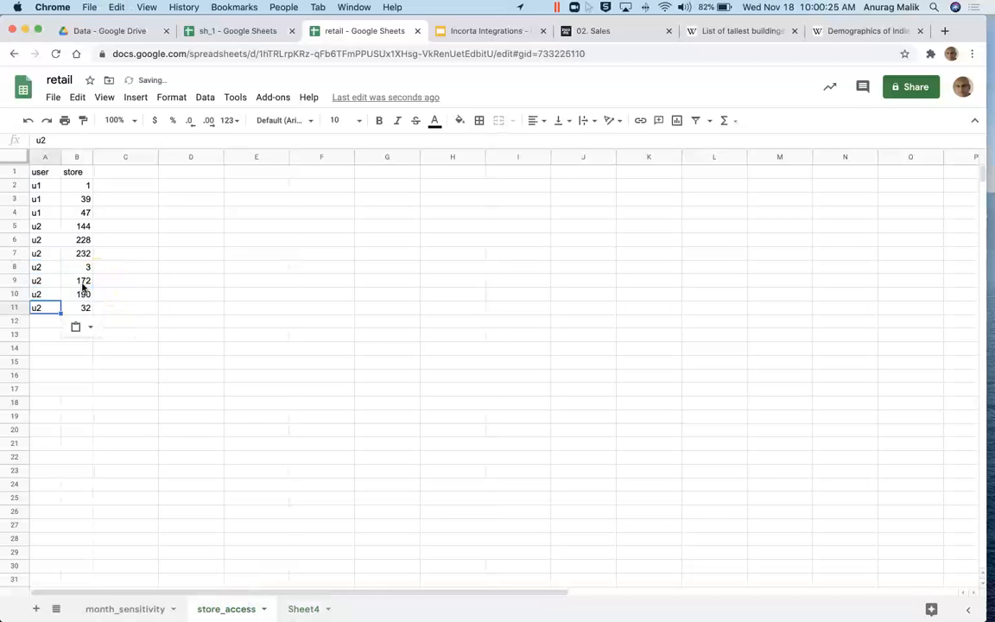
{"action": "left_click", "coordinate": [249, 242]}
{"action": "left_click", "coordinate": [306, 608]}
{"action": "left_click", "coordinate": [225, 611]}
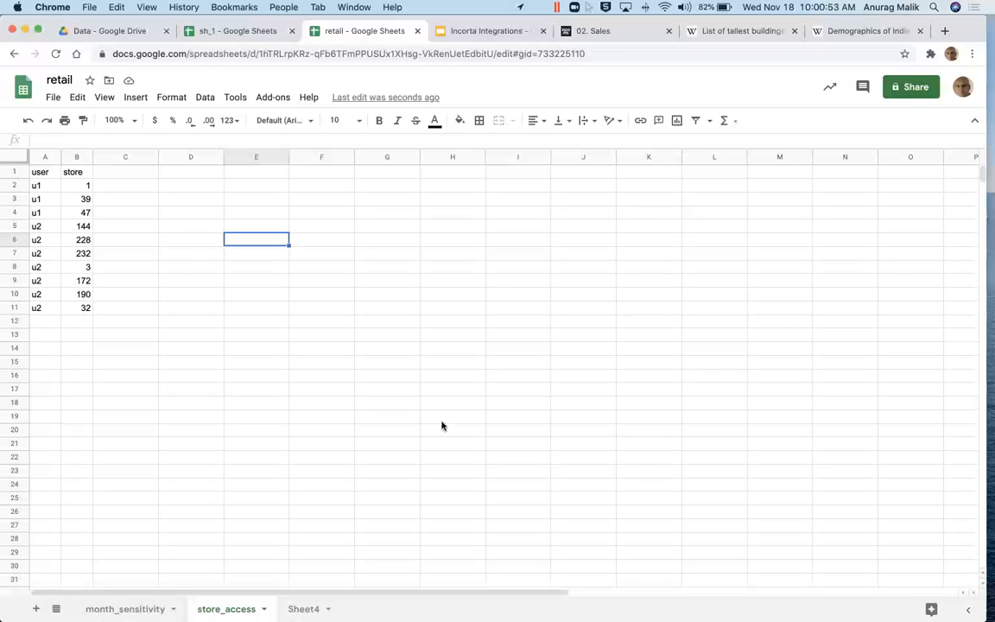
Step: Sign the u2 session out of the 02. Sales dashboard
{"action": "left_click", "coordinate": [564, 35]}
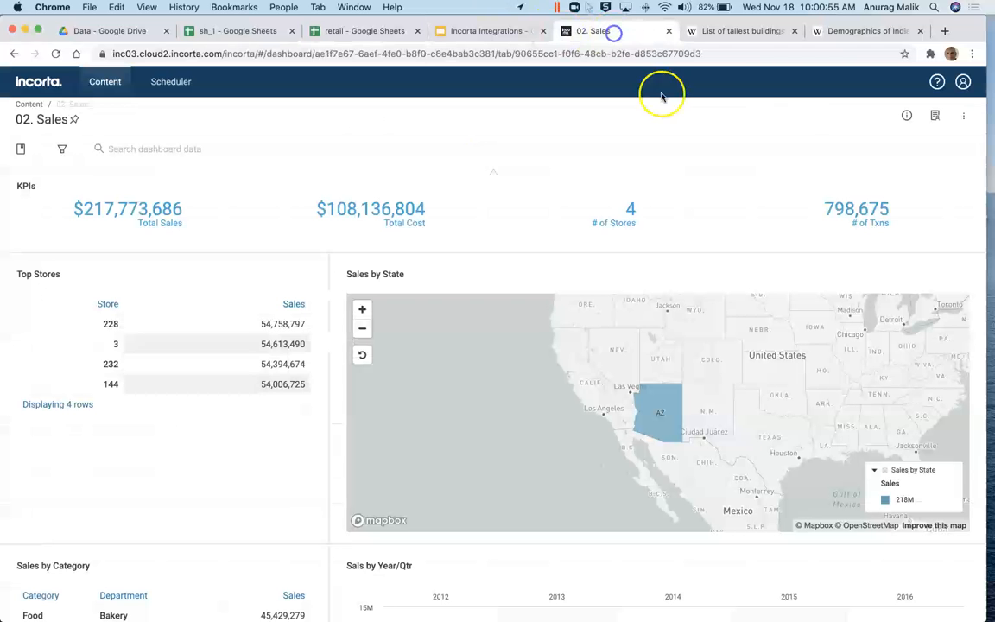
{"action": "left_click", "coordinate": [962, 82]}
{"action": "left_click", "coordinate": [949, 189]}
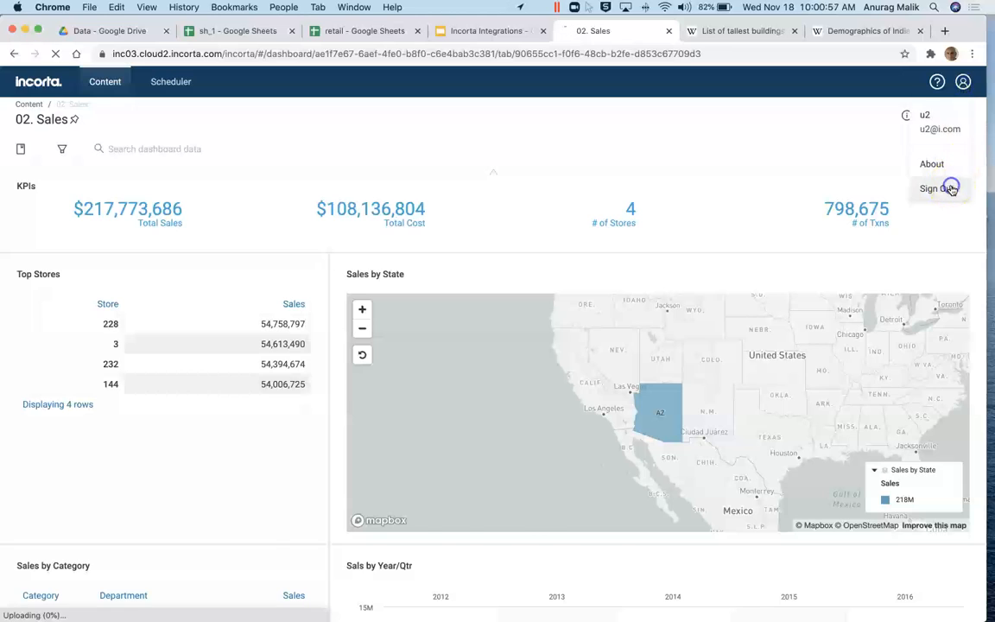
{"action": "left_click", "coordinate": [497, 457]}
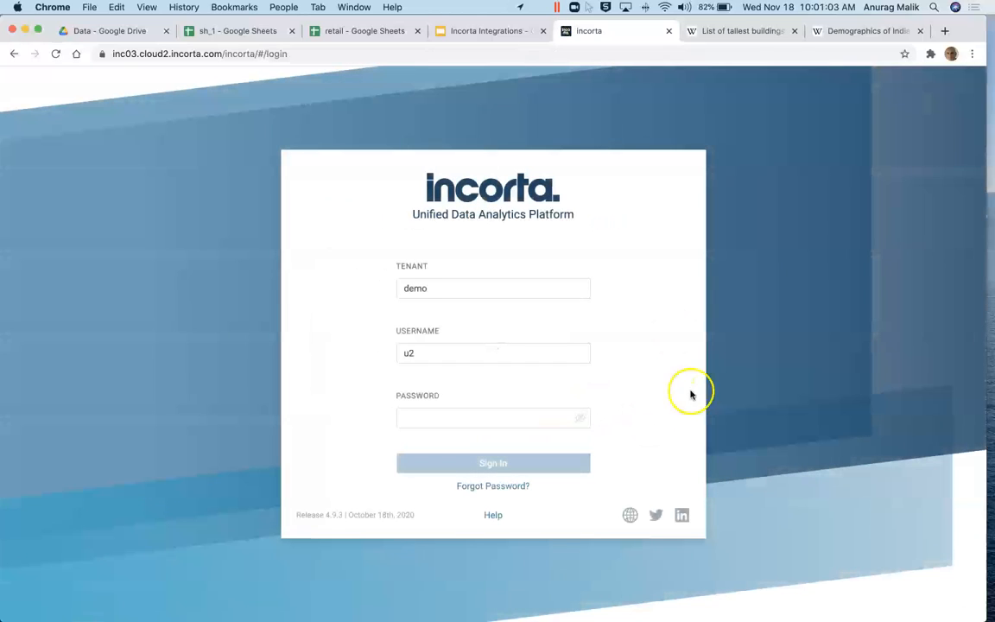
Step: Enter the password, check u2's new rows A9:B11 in the retail sheet, and sign in
{"action": "left_click", "coordinate": [439, 417]}
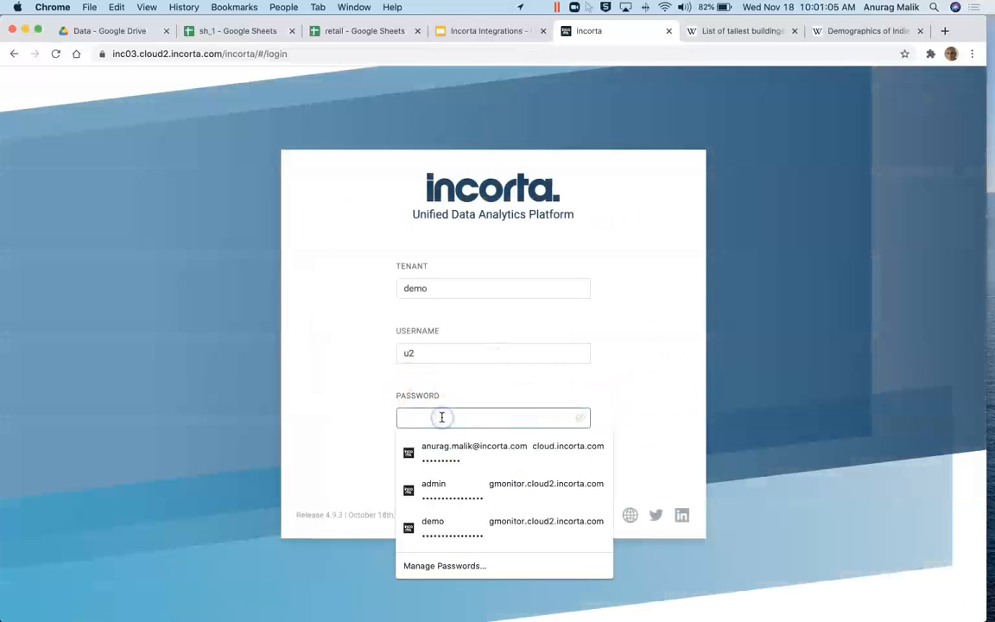
{"action": "type", "text": "•••••"}
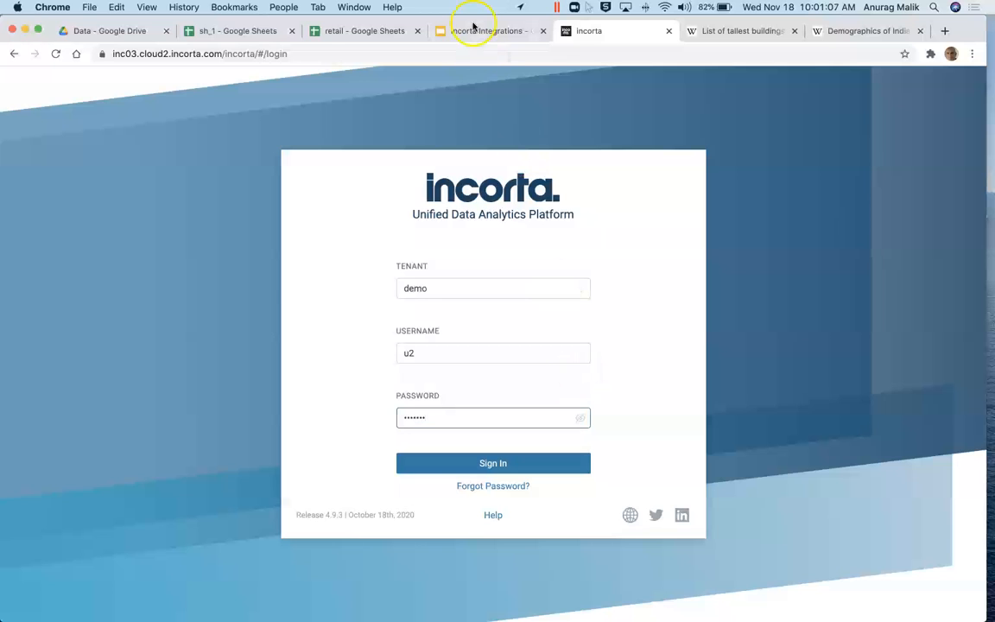
{"action": "left_click", "coordinate": [221, 36]}
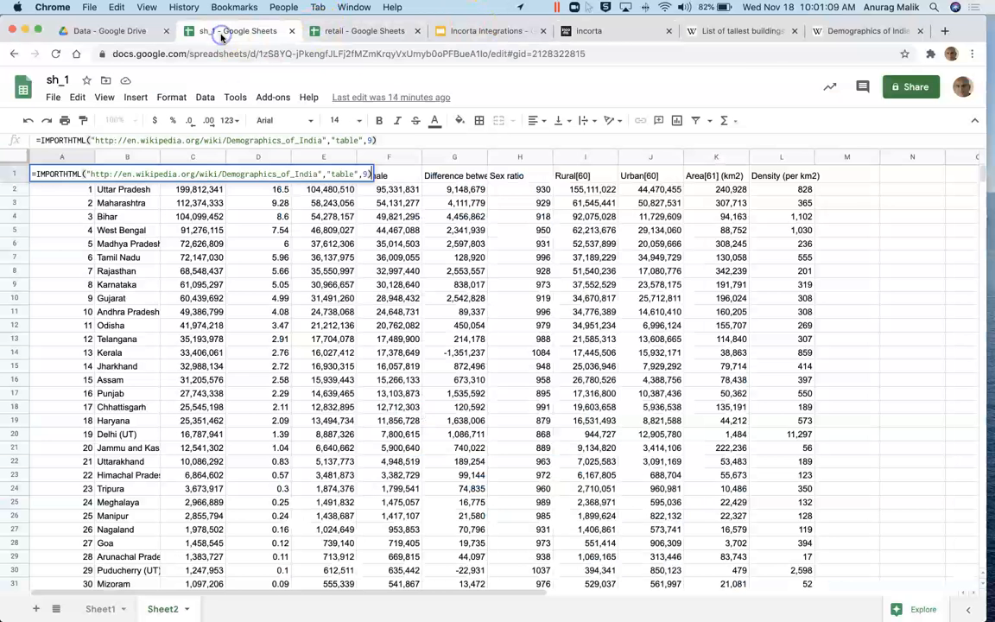
{"action": "left_click", "coordinate": [347, 33]}
{"action": "left_click_drag", "start_coordinate": [35, 281], "coordinate": [88, 304]}
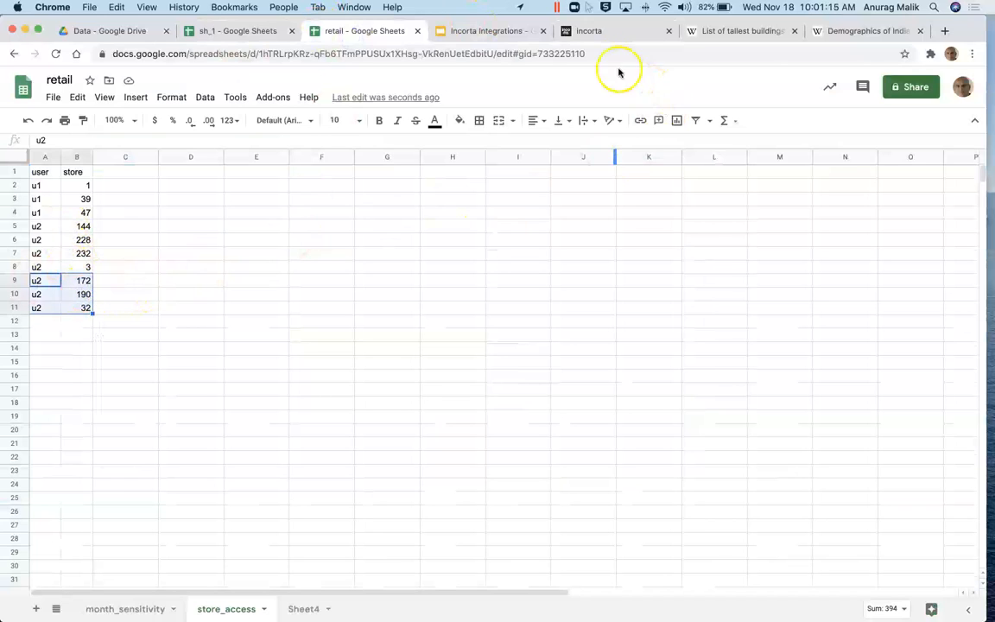
{"action": "left_click", "coordinate": [601, 31]}
{"action": "left_click", "coordinate": [476, 466]}
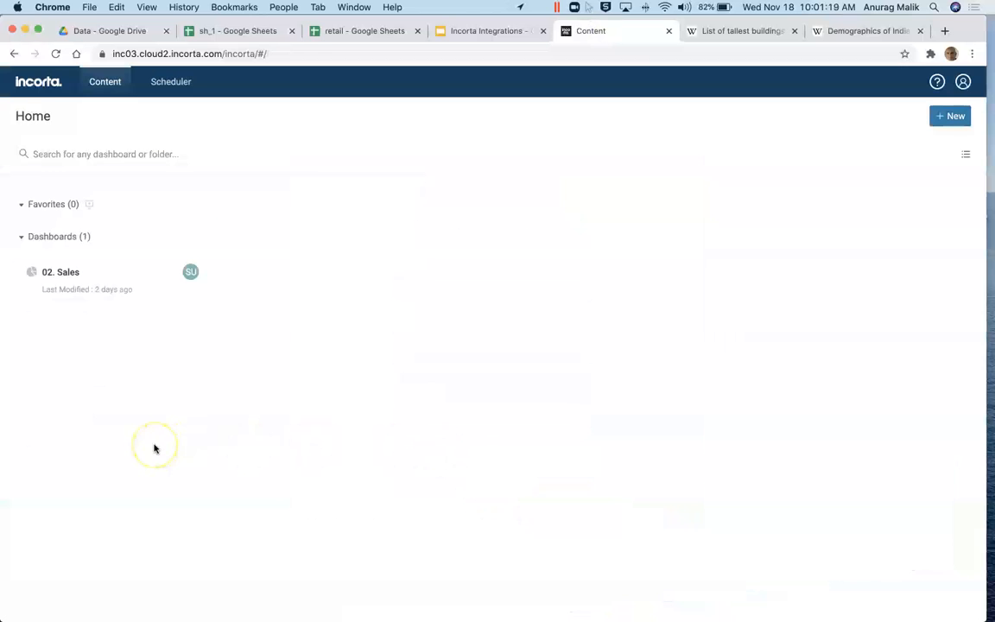
Step: Open the 02. Sales dashboard showing seven stores ($383,319,038), then sign out
{"action": "left_click", "coordinate": [104, 283]}
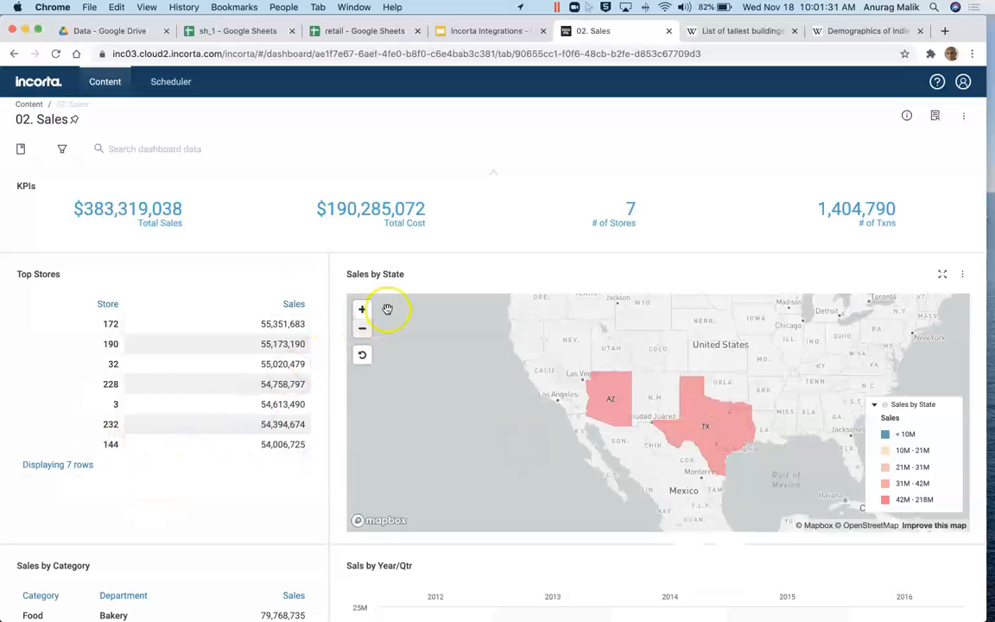
{"action": "left_click", "coordinate": [962, 84]}
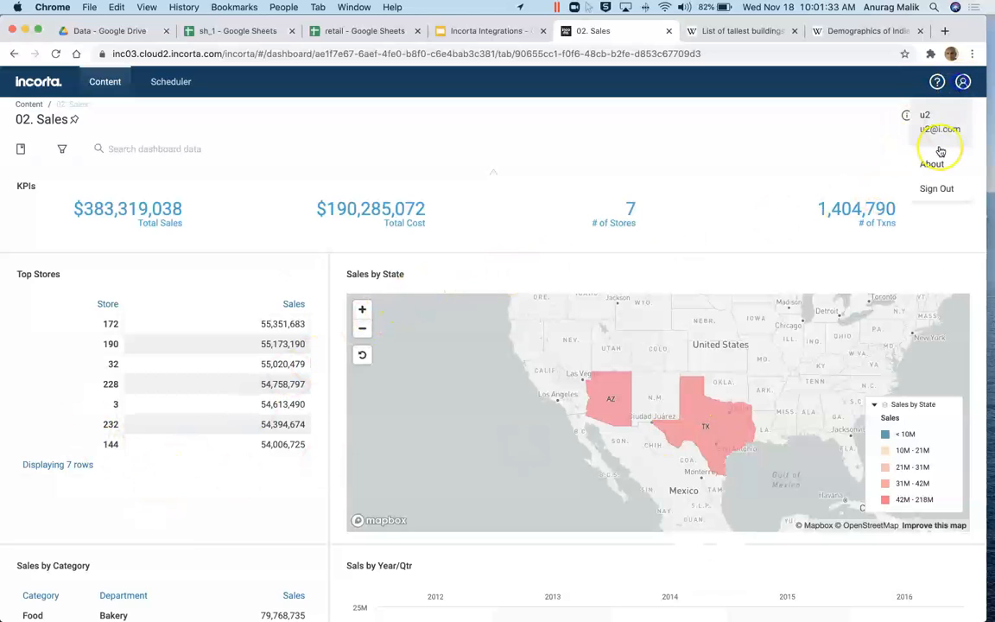
{"action": "left_click", "coordinate": [936, 188]}
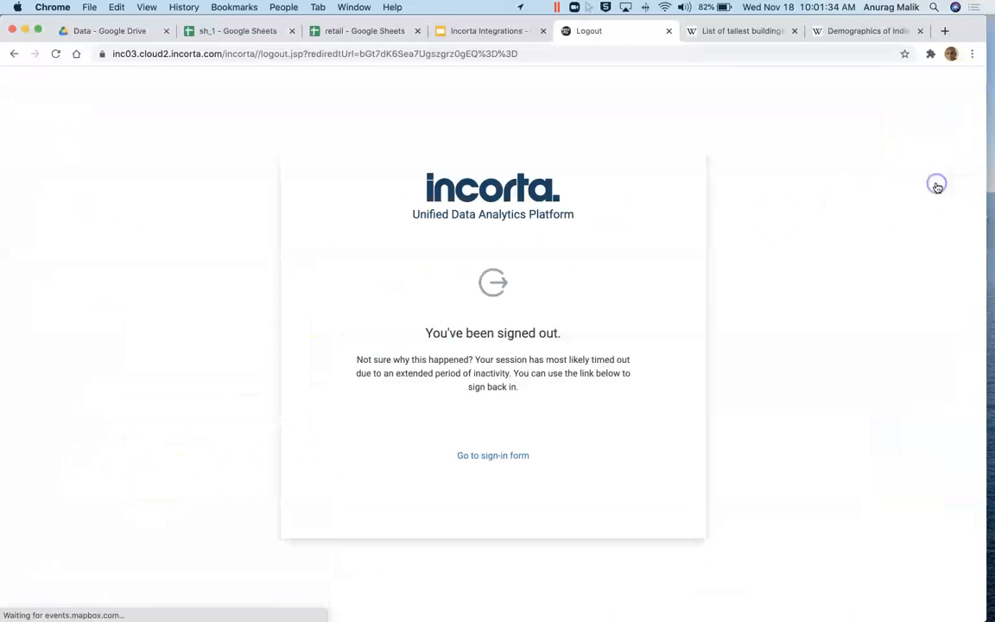
Step: Sign in to Incorta as admin
{"action": "left_click", "coordinate": [506, 458]}
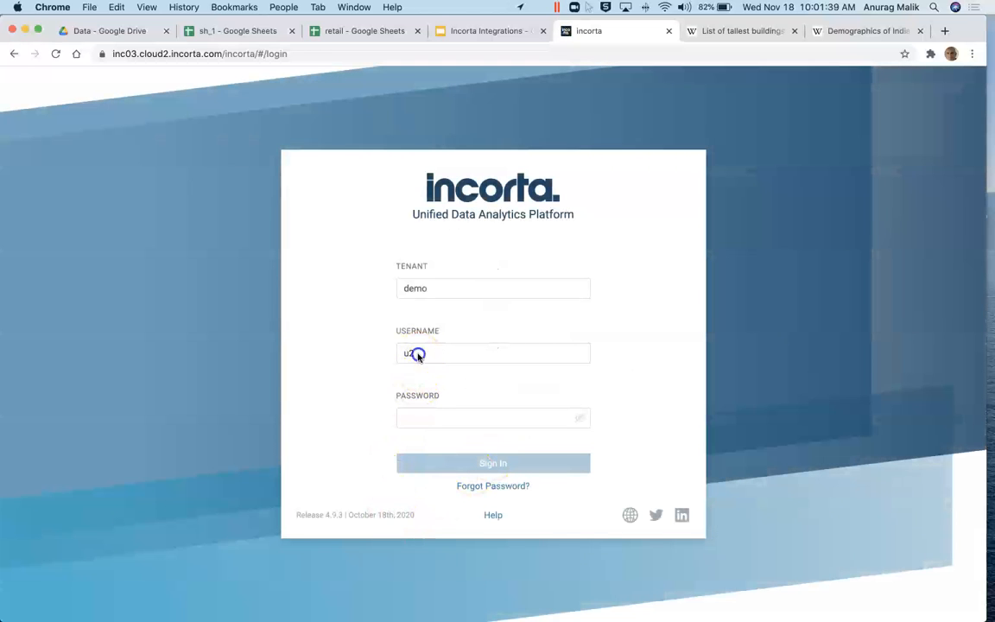
{"action": "left_click", "coordinate": [413, 354]}
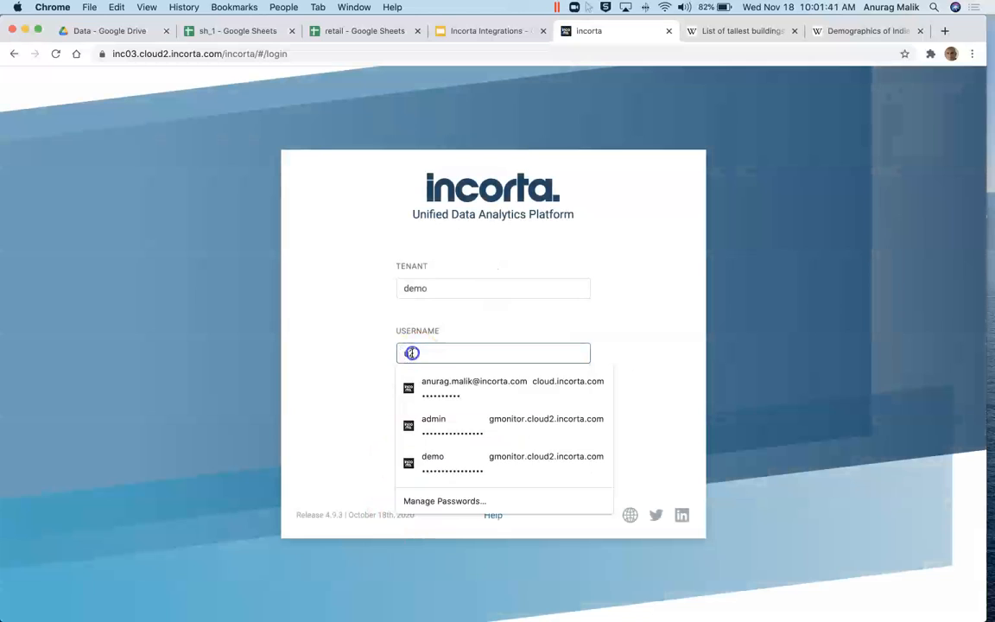
{"action": "type", "text": "admin"}
{"action": "key", "text": "Tab"}
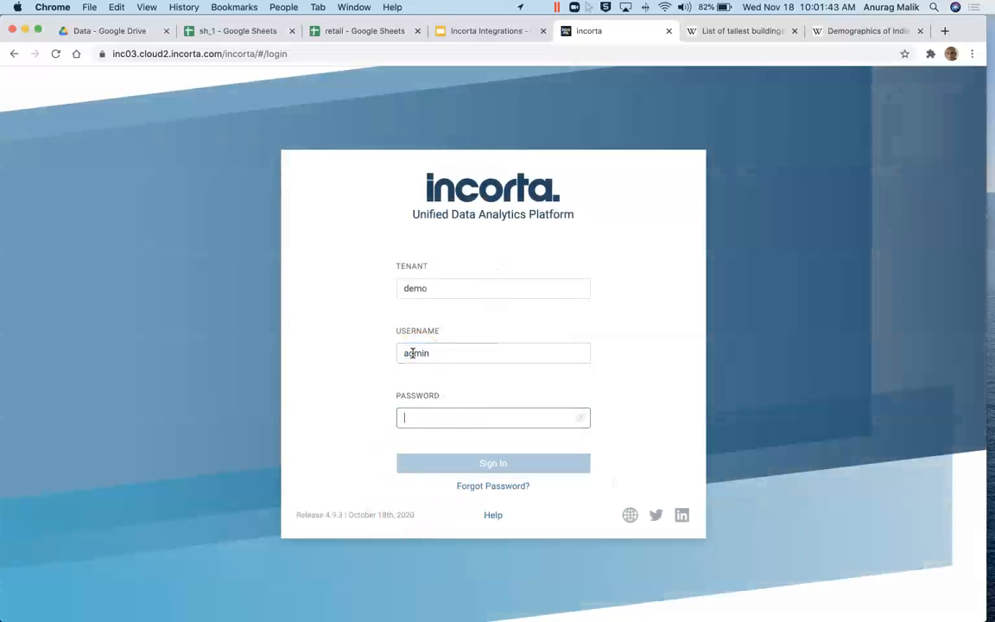
{"action": "type", "text": "•••••"}
{"action": "key", "text": "Return"}
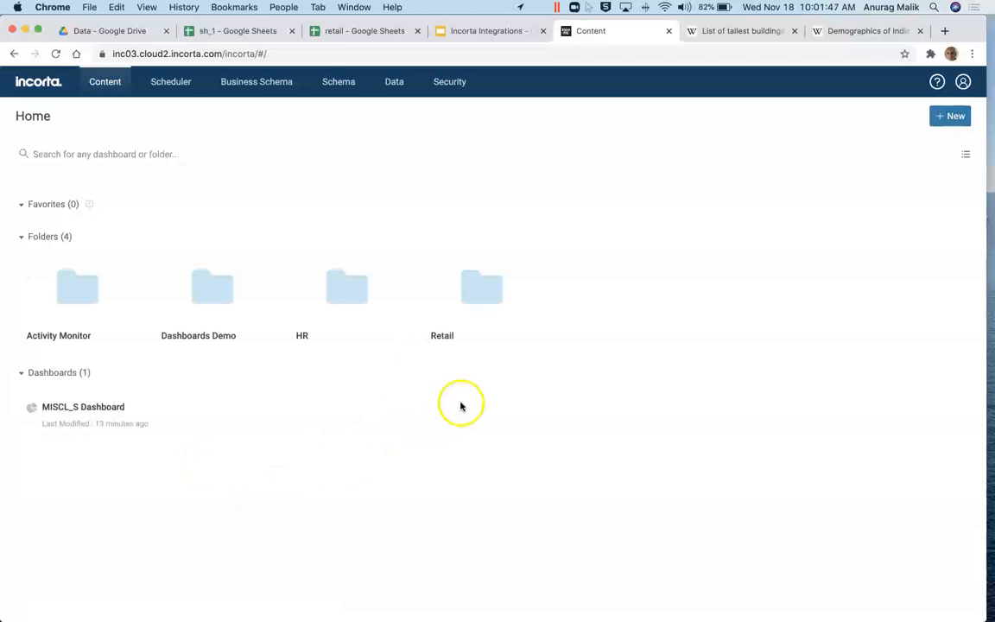
Step: Open Retail > 02. Sales and its Manage Filter & Prompts setup
{"action": "left_click", "coordinate": [458, 317]}
{"action": "left_click", "coordinate": [240, 416]}
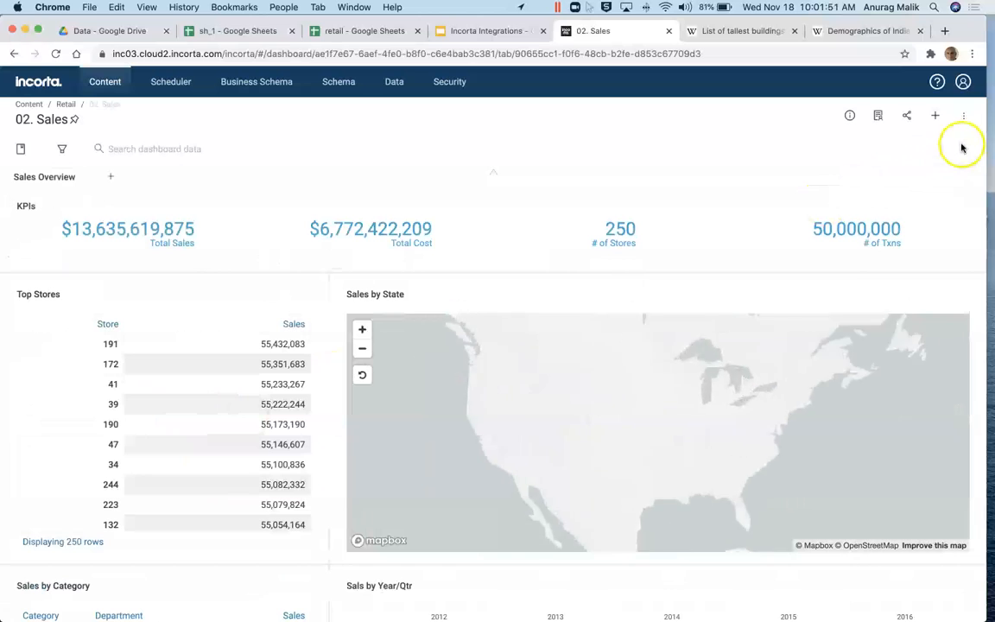
{"action": "left_click", "coordinate": [964, 116]}
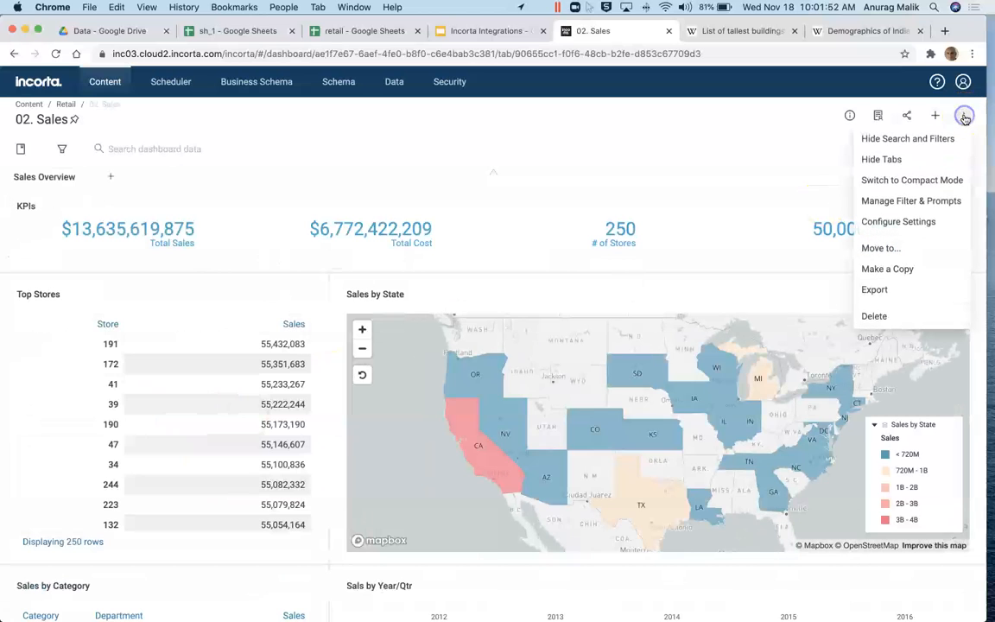
{"action": "left_click", "coordinate": [903, 199]}
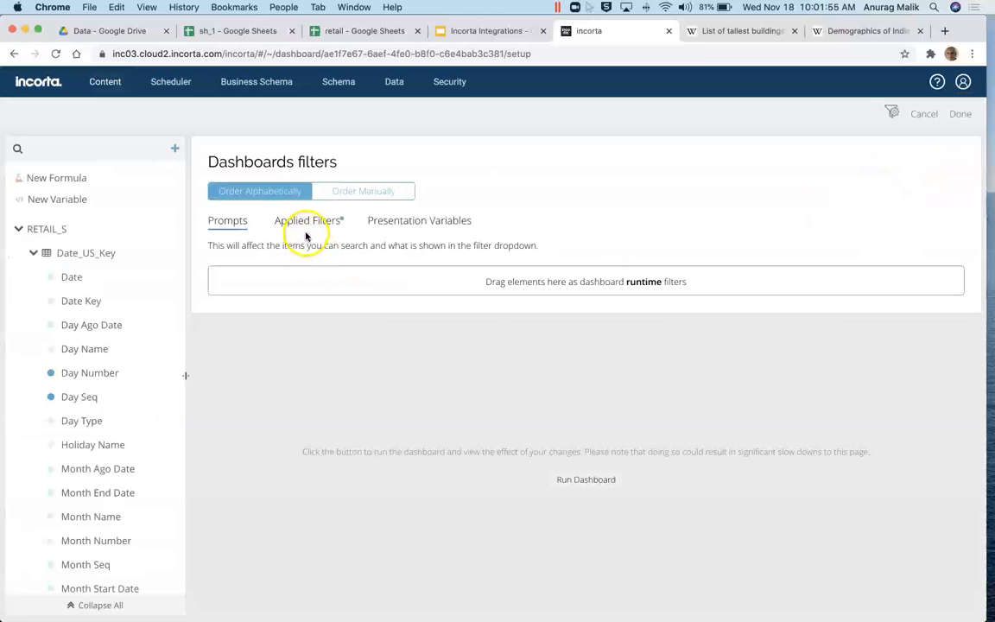
Step: Review the applied New Formula filter combining $user = 'admin' with $STORE_ACCESS_V, closing it unchanged
{"action": "left_click", "coordinate": [307, 222]}
{"action": "left_click", "coordinate": [293, 283]}
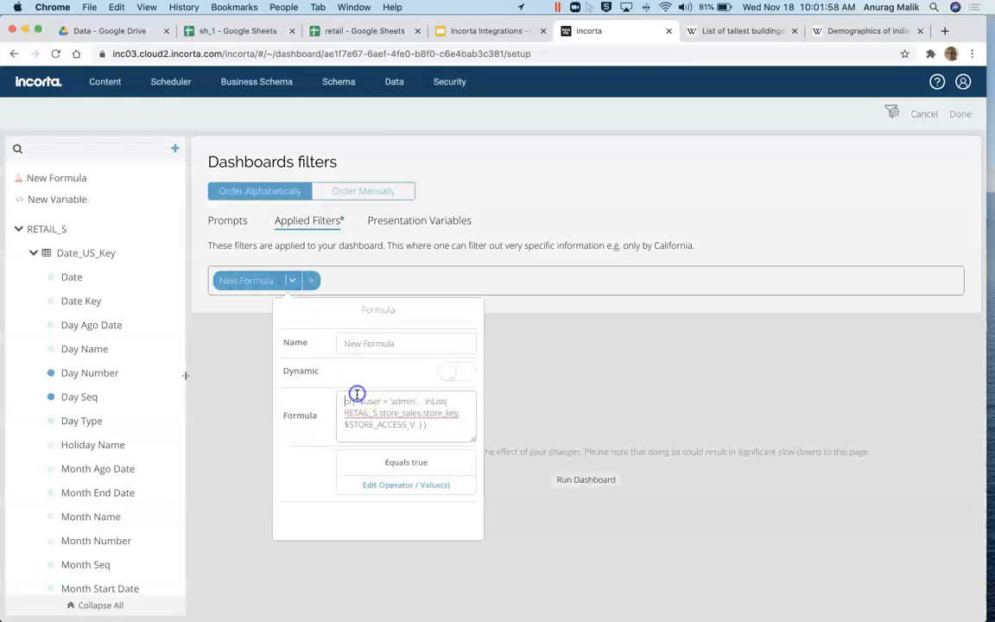
{"action": "left_click", "coordinate": [358, 393]}
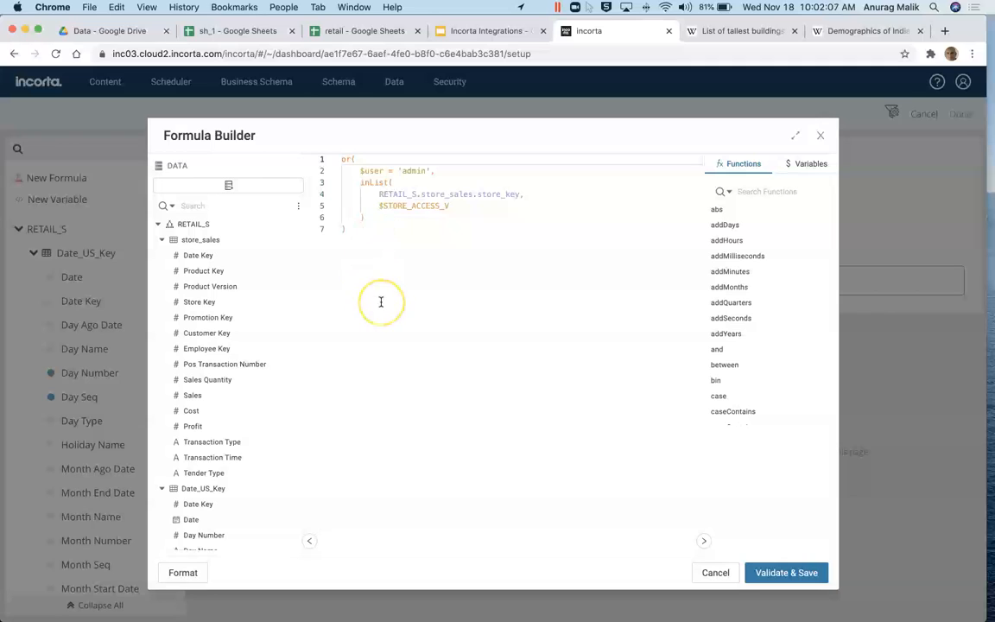
{"action": "double_click", "coordinate": [380, 206]}
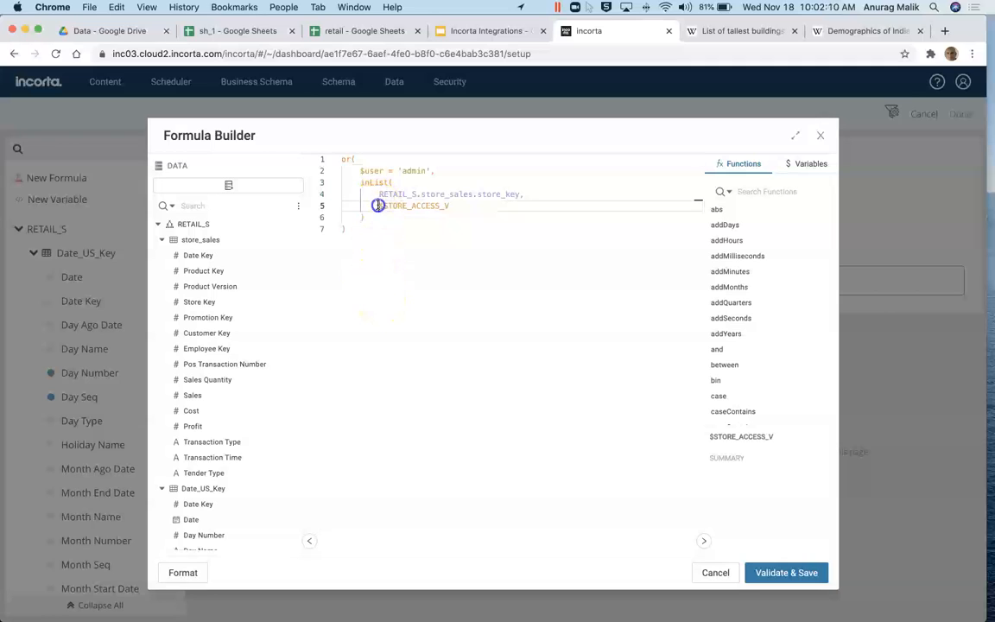
{"action": "left_click", "coordinate": [424, 247]}
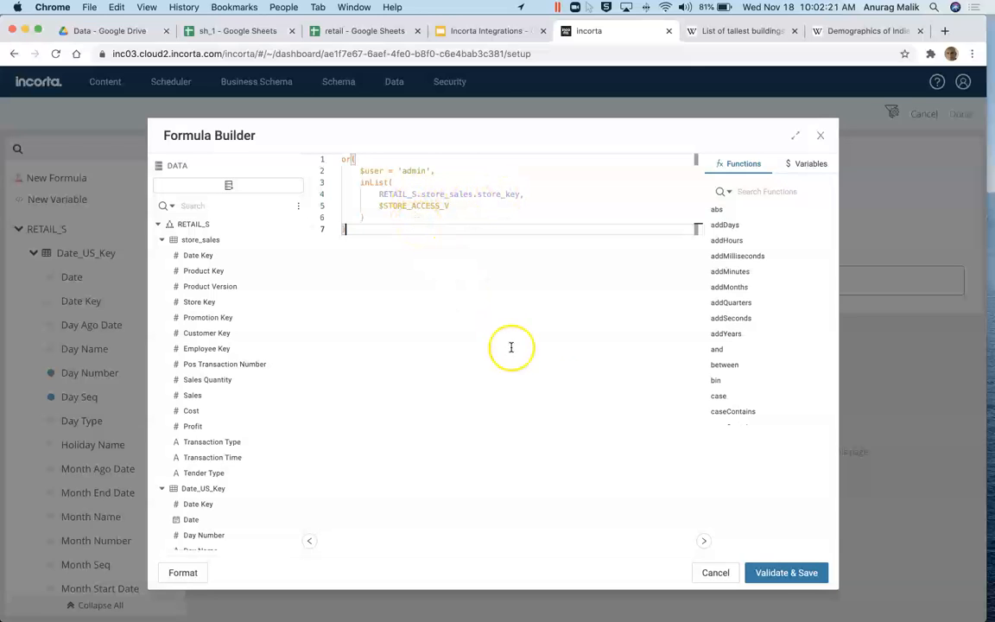
{"action": "left_click", "coordinate": [715, 573]}
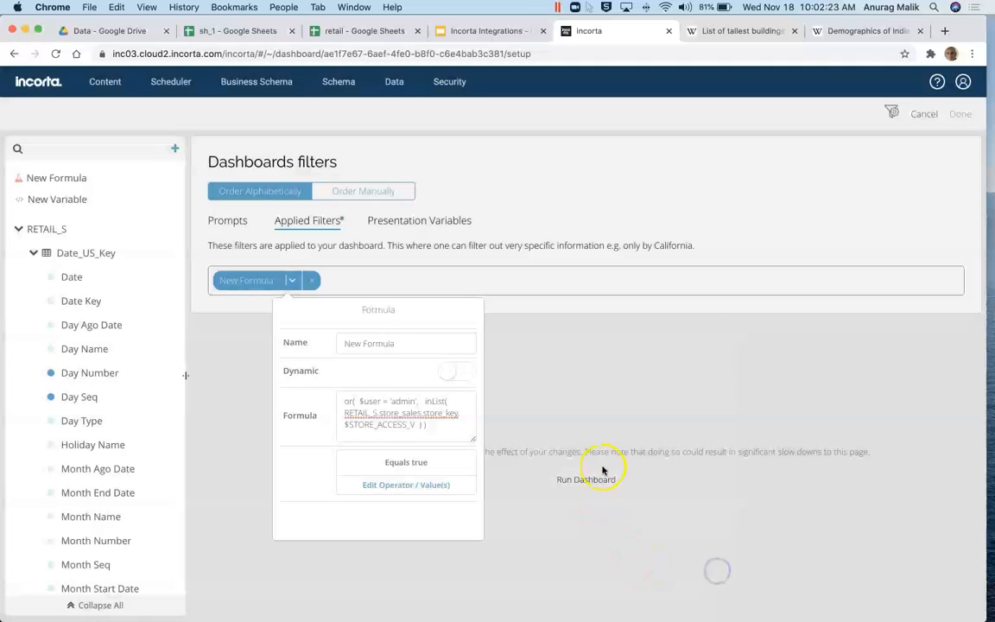
{"action": "left_click", "coordinate": [925, 115]}
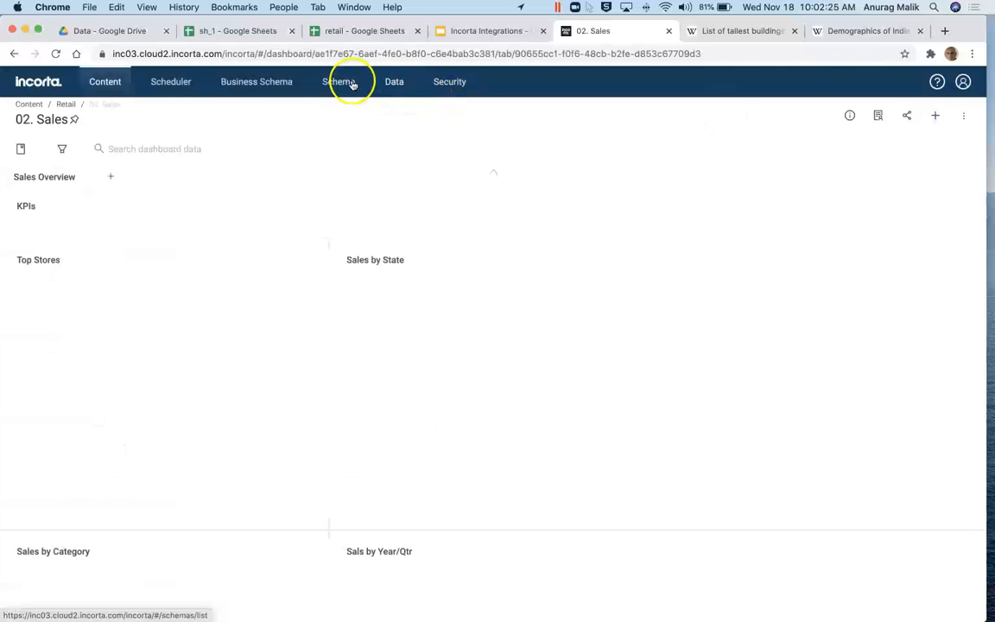
{"action": "left_click", "coordinate": [343, 83]}
Step: Open the STORE_ACCESS_V session variable's query and highlight its store_access table reference
{"action": "left_click", "coordinate": [157, 147]}
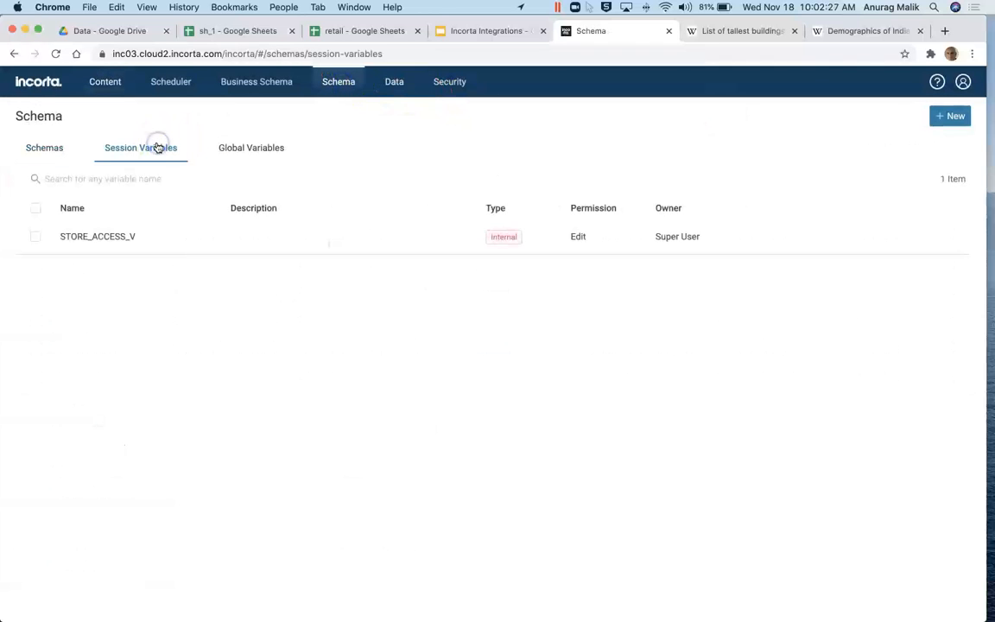
{"action": "left_click", "coordinate": [576, 238]}
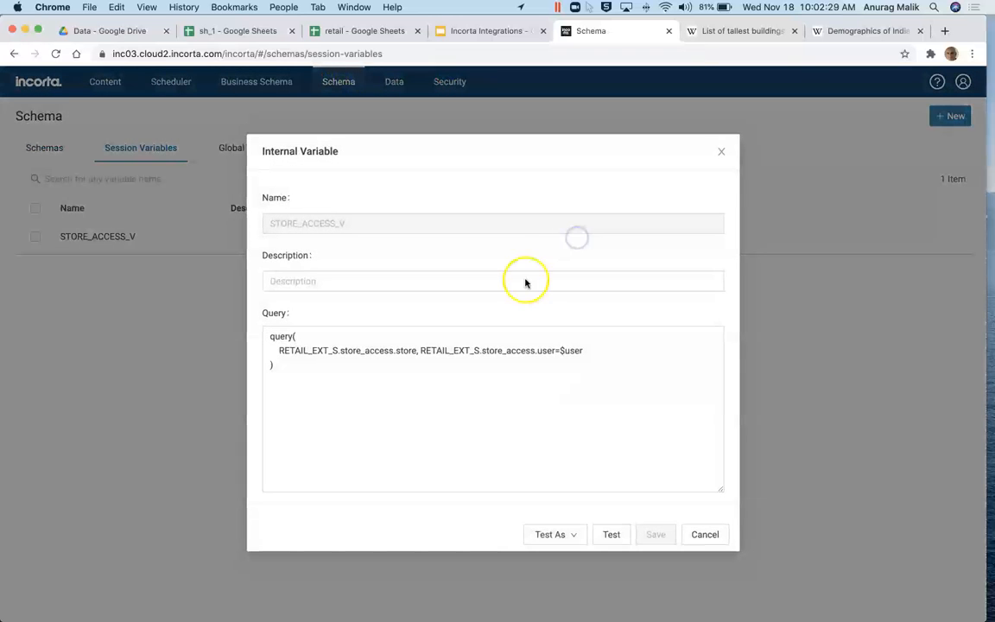
{"action": "left_click", "coordinate": [433, 377]}
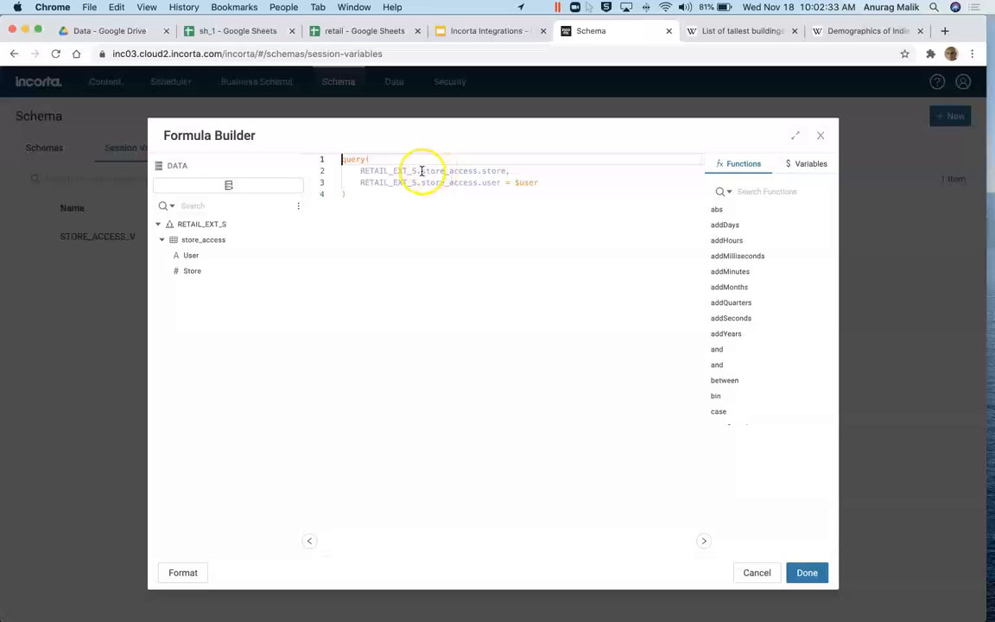
{"action": "left_click_drag", "start_coordinate": [421, 170], "coordinate": [468, 170]}
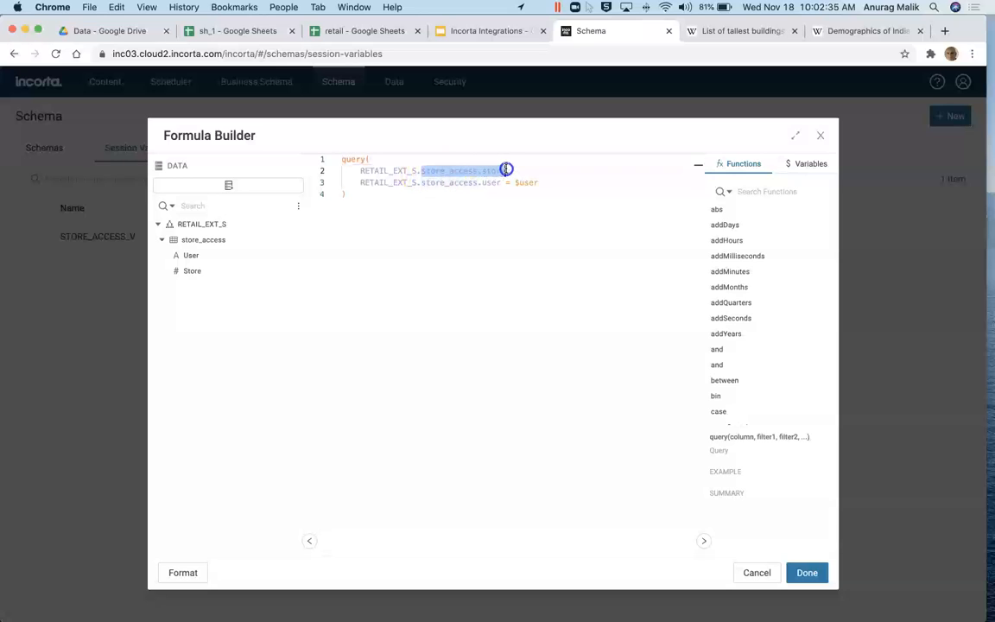
{"action": "double_click", "coordinate": [448, 170]}
Step: Compare the query with the retail store access sheet, then cancel both dialogs unchanged
{"action": "left_click", "coordinate": [226, 31]}
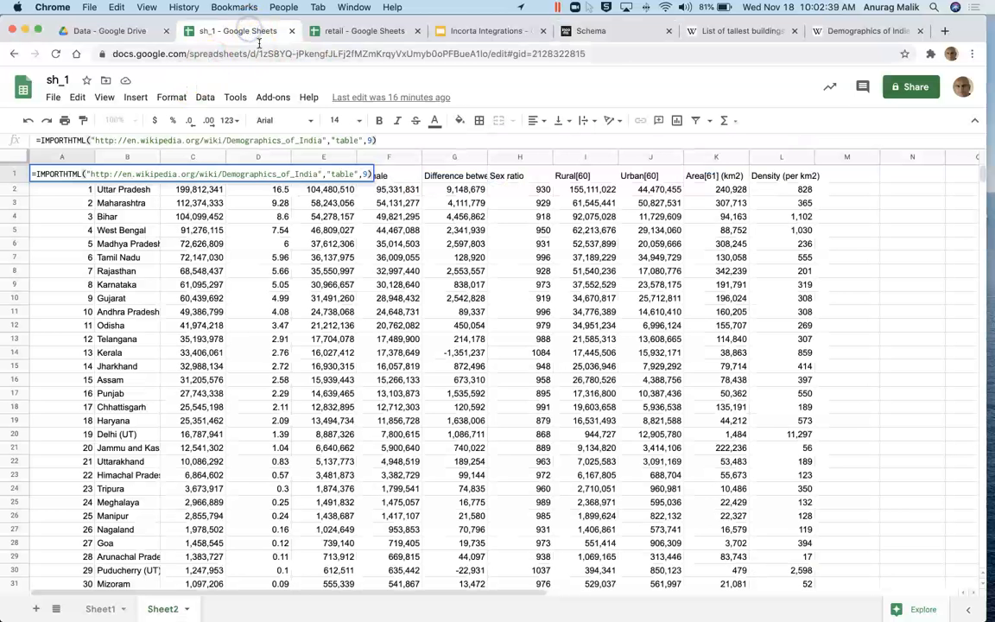
{"action": "left_click", "coordinate": [354, 30]}
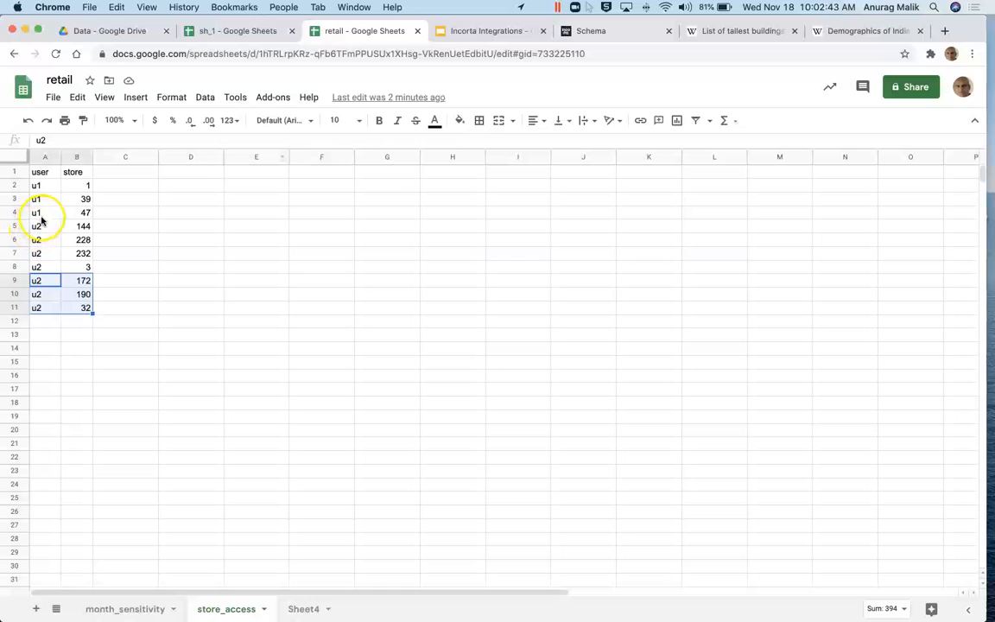
{"action": "left_click", "coordinate": [570, 31]}
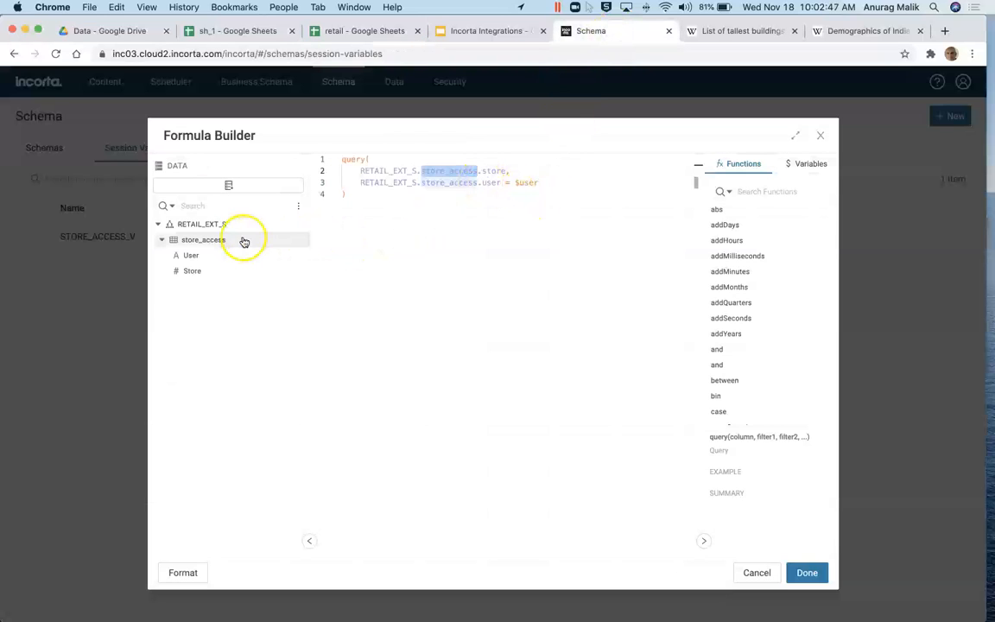
{"action": "left_click", "coordinate": [423, 269]}
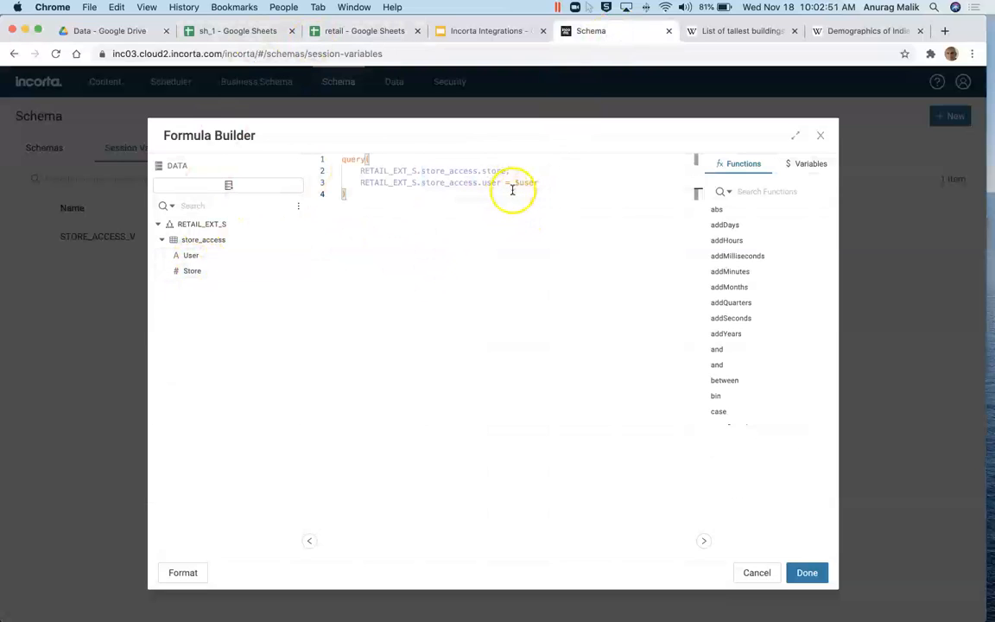
{"action": "left_click", "coordinate": [747, 575]}
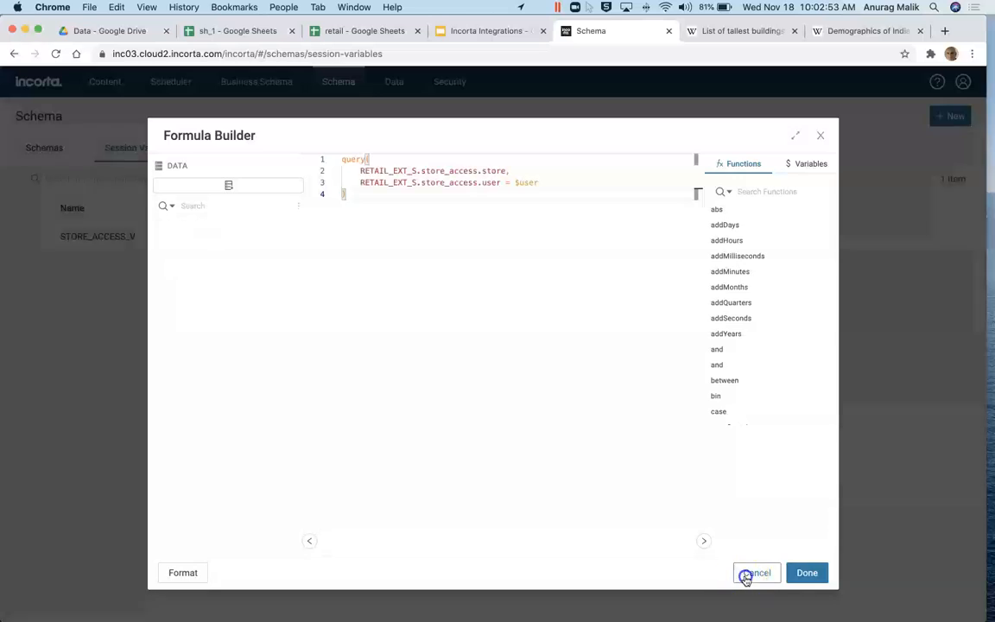
{"action": "left_click", "coordinate": [697, 540]}
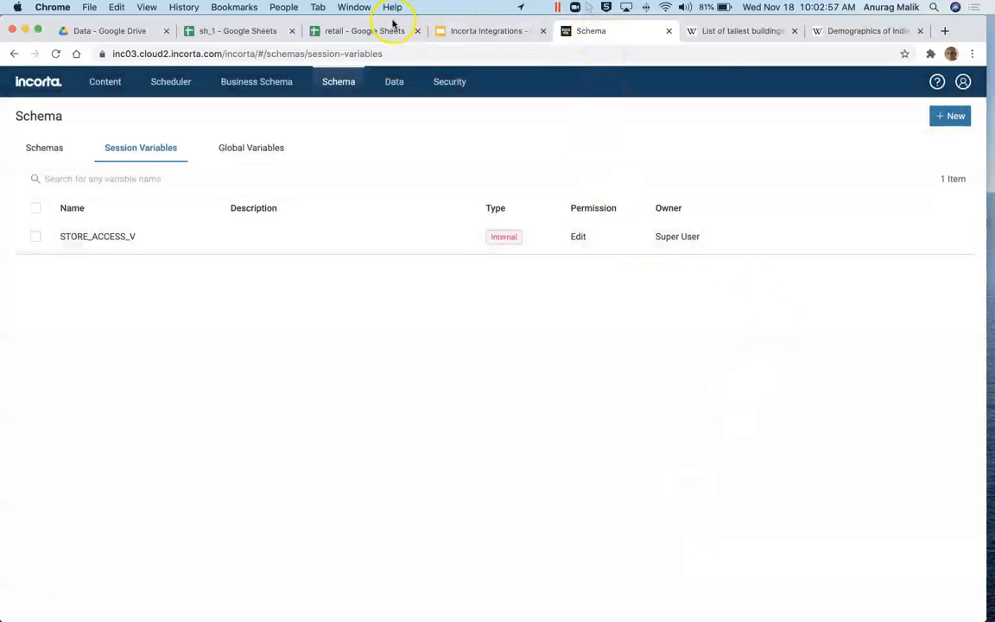
{"action": "left_click", "coordinate": [449, 31]}
Step: Review slide 4 and the Google Sheet and Excel Use Case slides, then show Incorta's schemas
{"action": "left_click", "coordinate": [99, 316]}
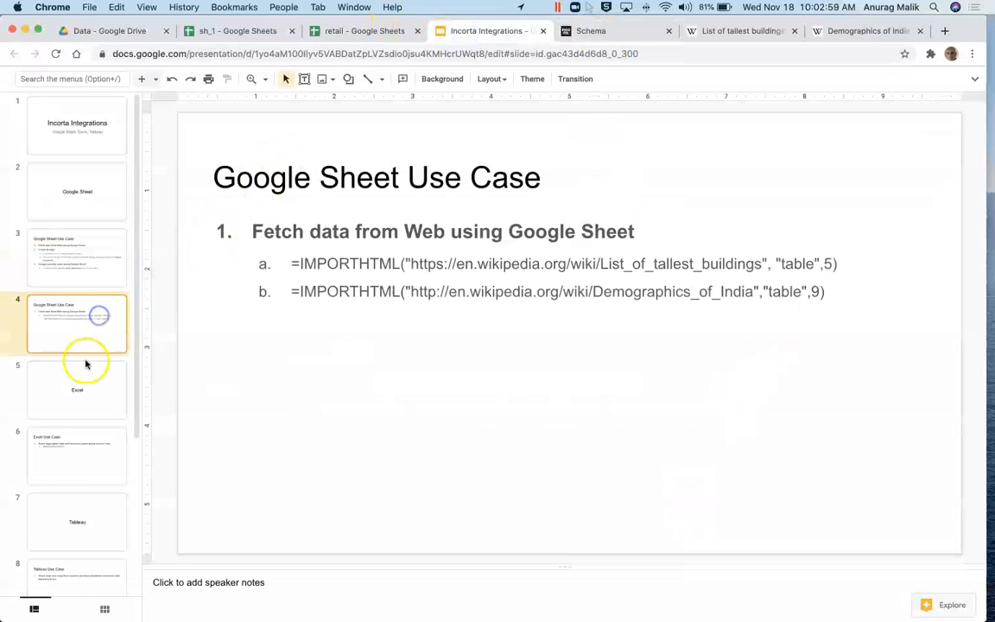
{"action": "left_click", "coordinate": [86, 249]}
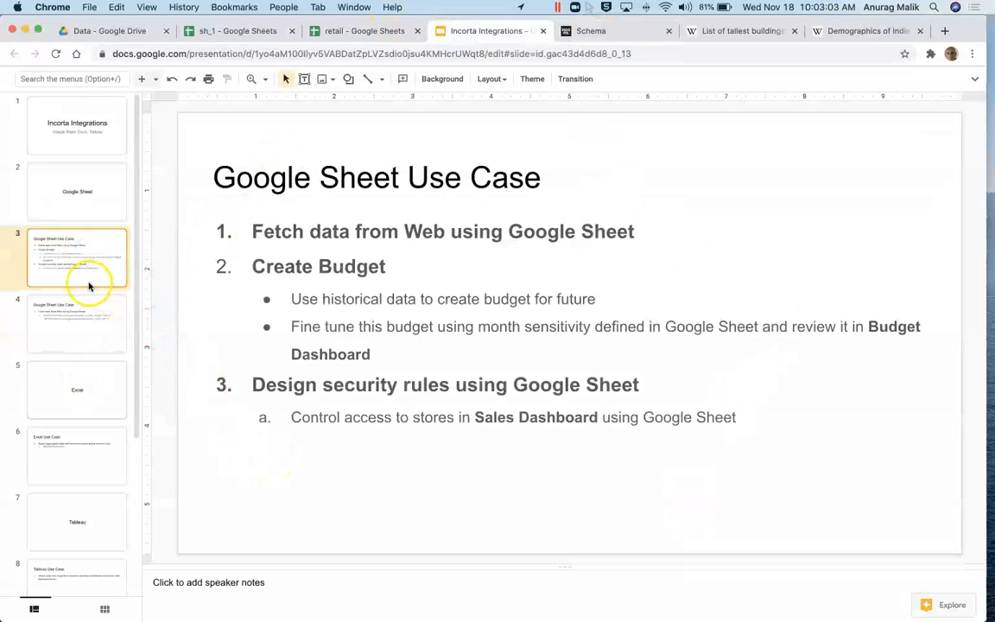
{"action": "left_click", "coordinate": [67, 453]}
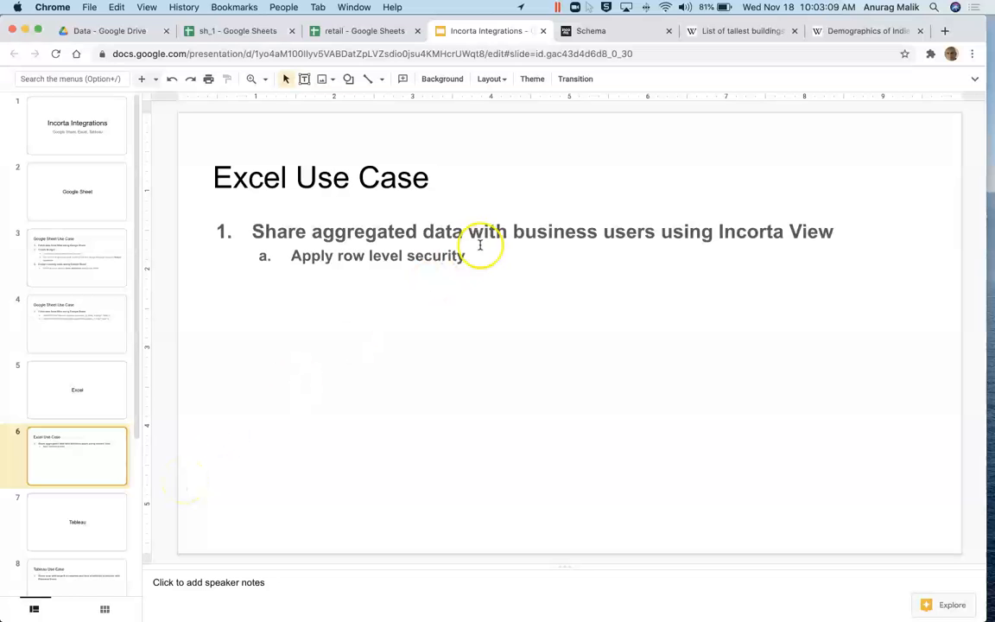
{"action": "left_click", "coordinate": [570, 31]}
{"action": "left_click", "coordinate": [316, 89]}
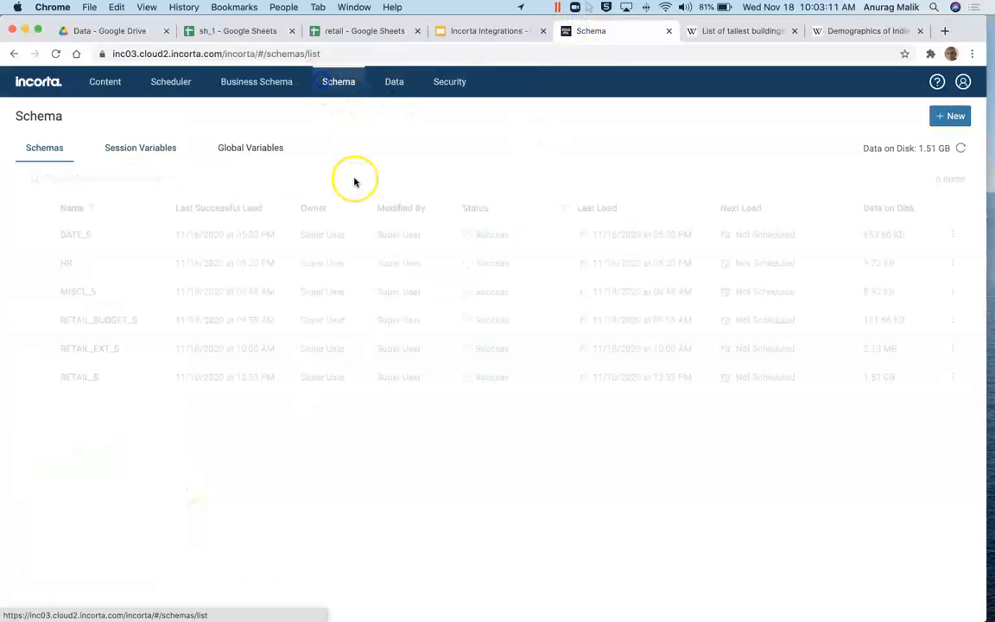
Step: Inspect the join diagram of RETAIL_S's six data-lake tables, then go to the Business Schema list
{"action": "right_click", "coordinate": [683, 451]}
{"action": "key", "text": "ctrl+Right"}
{"action": "key", "text": "ctrl+Right"}
{"action": "key", "text": "ctrl+Left"}
{"action": "key", "text": "ctrl+Left"}
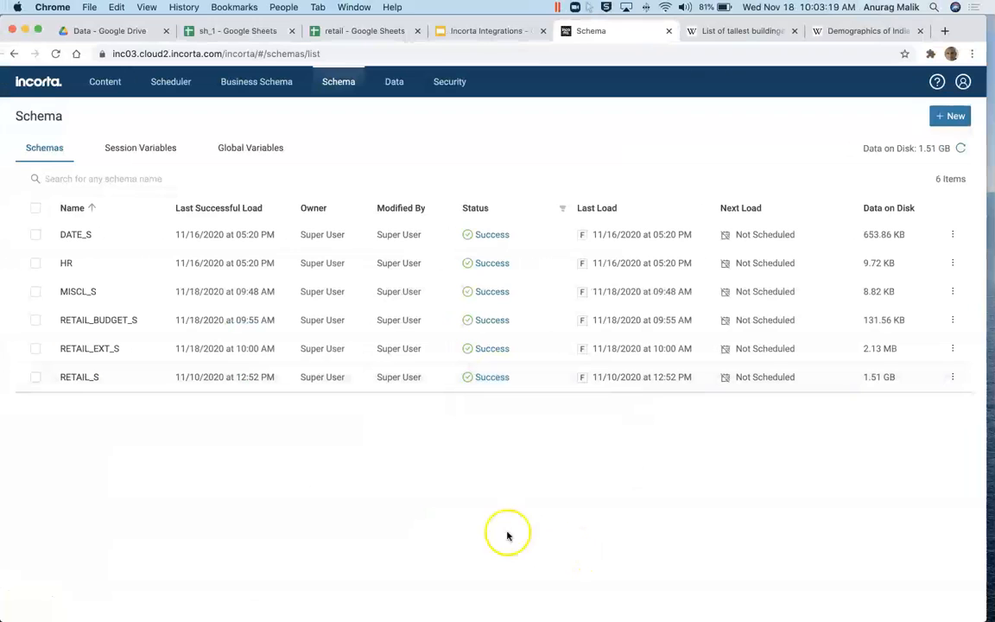
{"action": "left_click", "coordinate": [83, 377]}
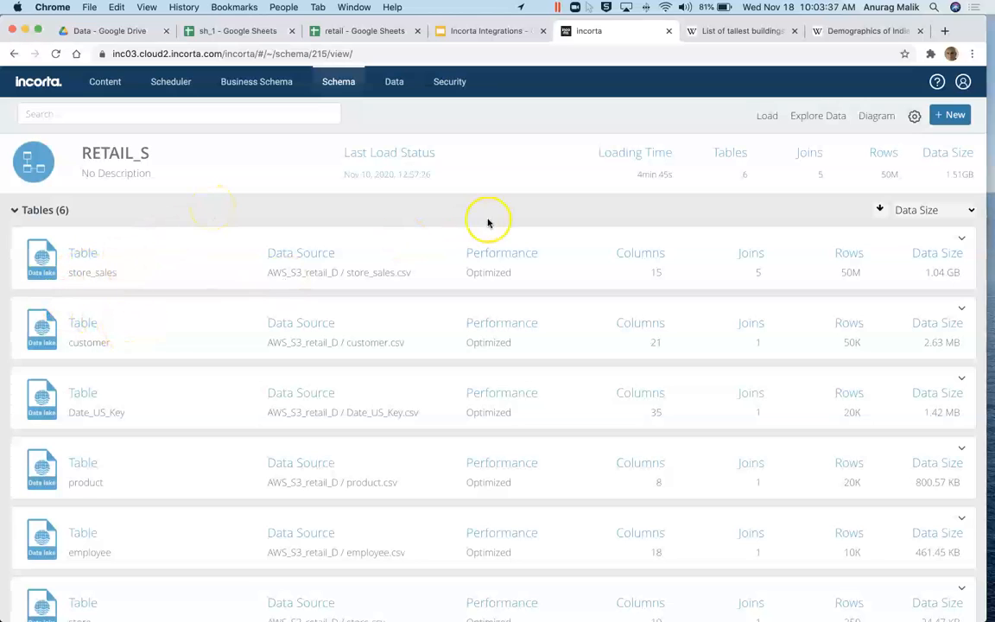
{"action": "left_click", "coordinate": [861, 120]}
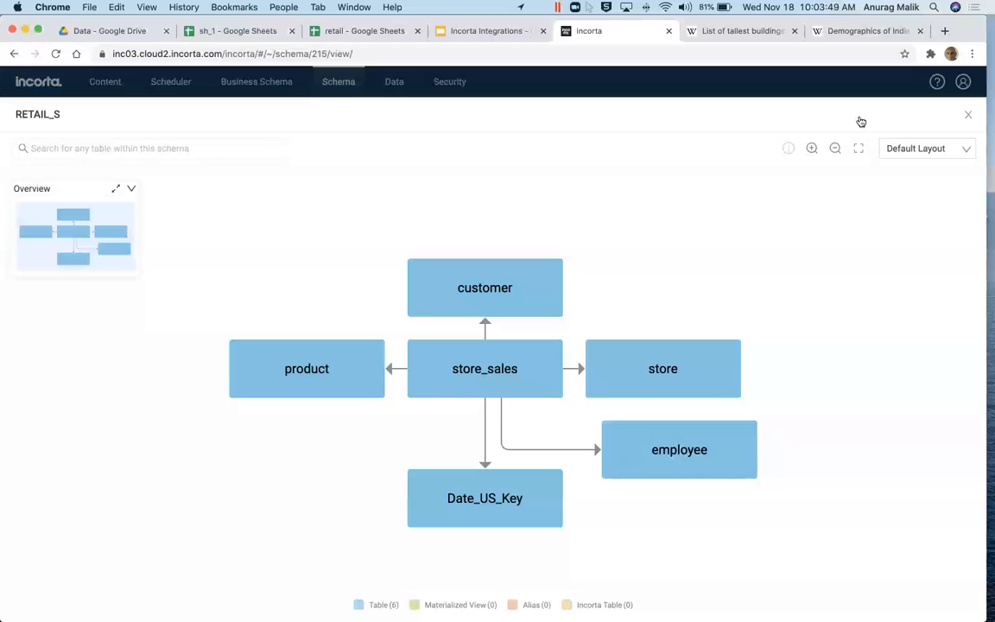
{"action": "left_click", "coordinate": [968, 114]}
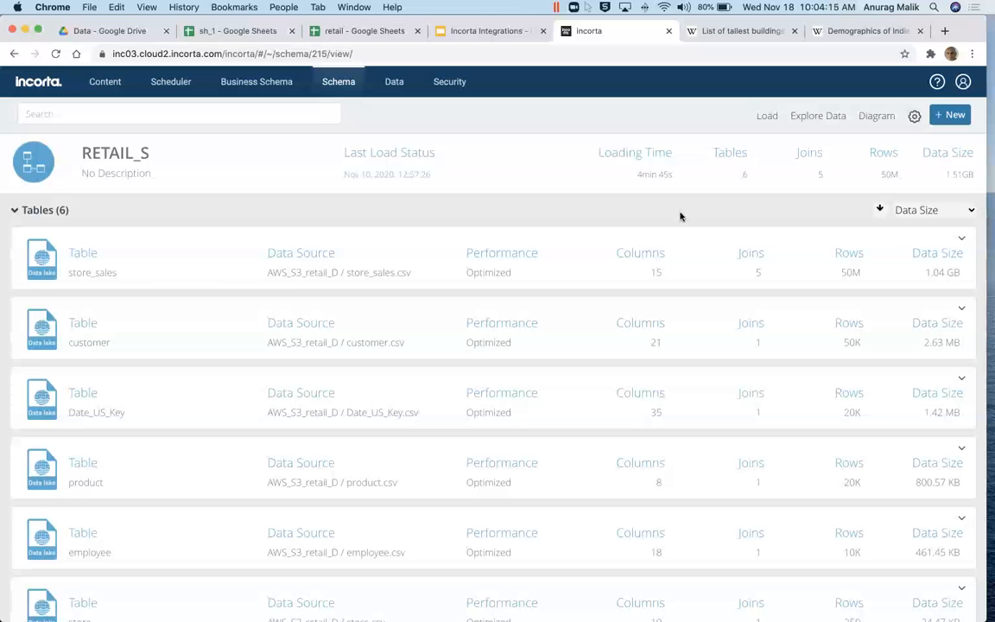
{"action": "left_click", "coordinate": [259, 83]}
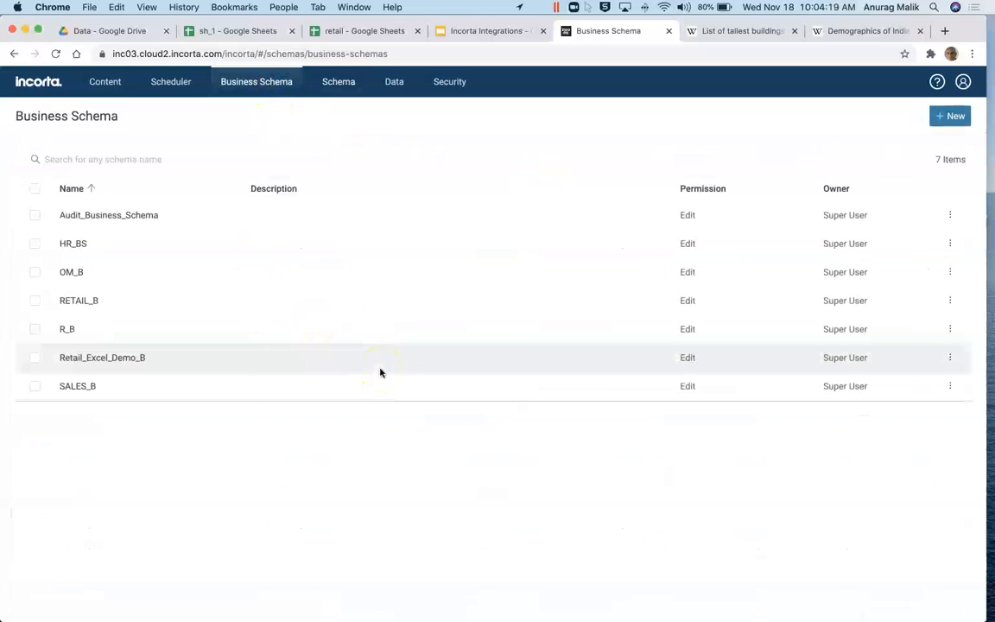
Step: In Retail_Excel_Demo_B, put the schema into edit mode and open sales_2016_AZ in the Analyzer
{"action": "left_click", "coordinate": [86, 360]}
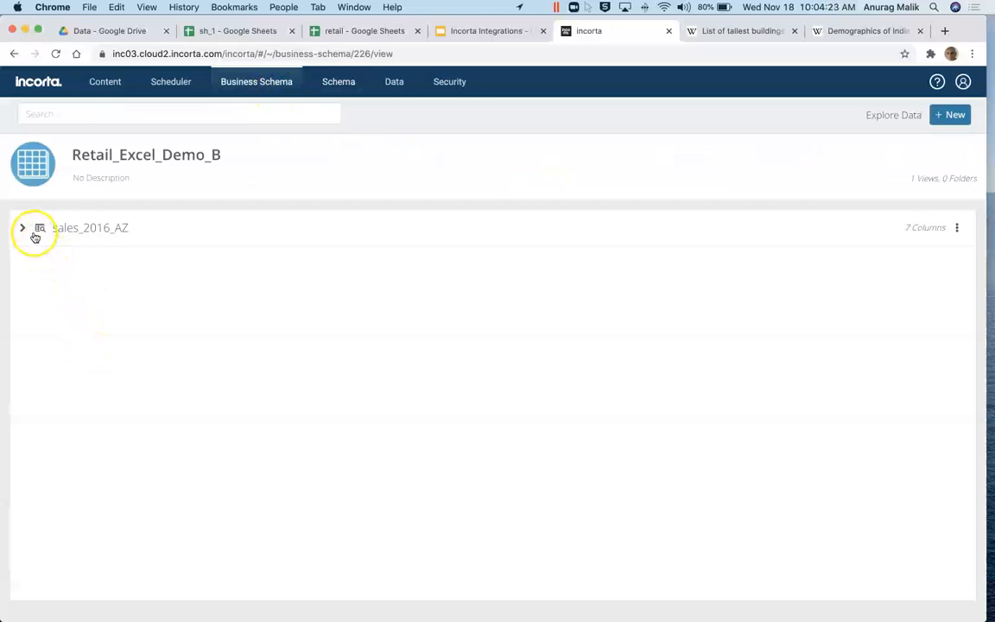
{"action": "left_click", "coordinate": [24, 228]}
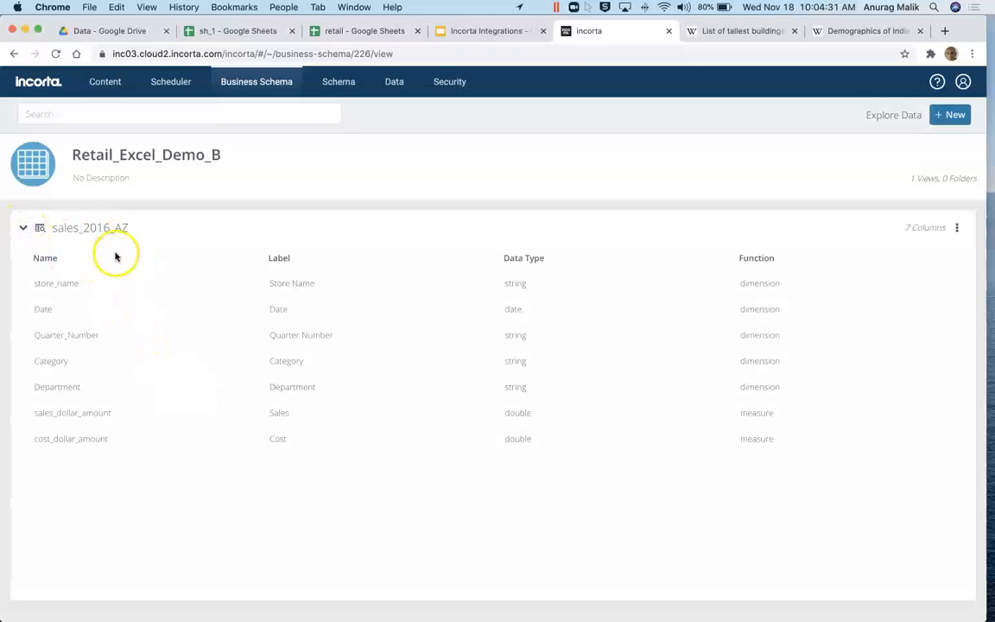
{"action": "left_click", "coordinate": [957, 228]}
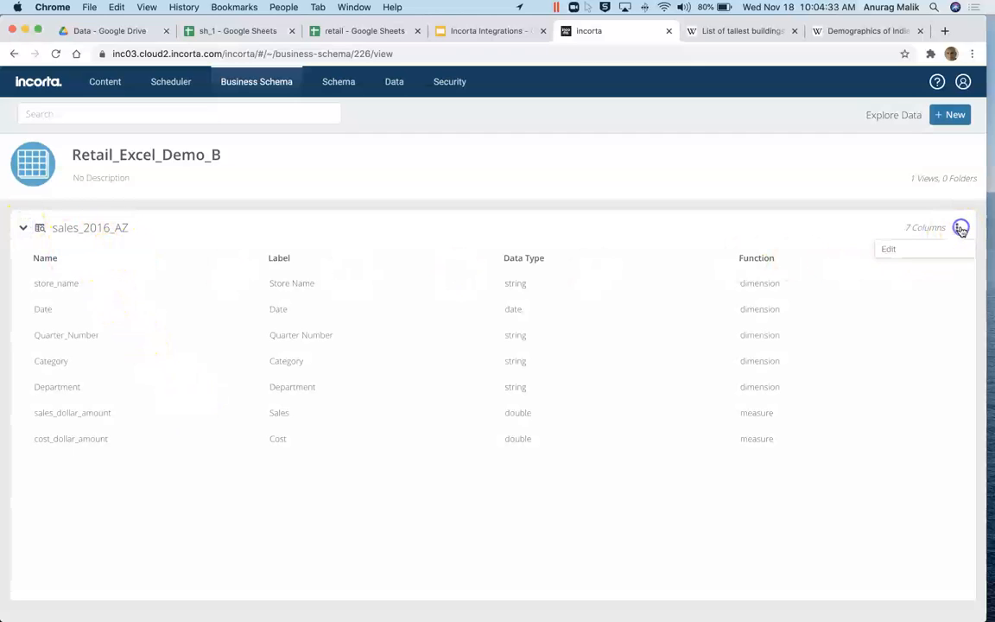
{"action": "left_click", "coordinate": [892, 250]}
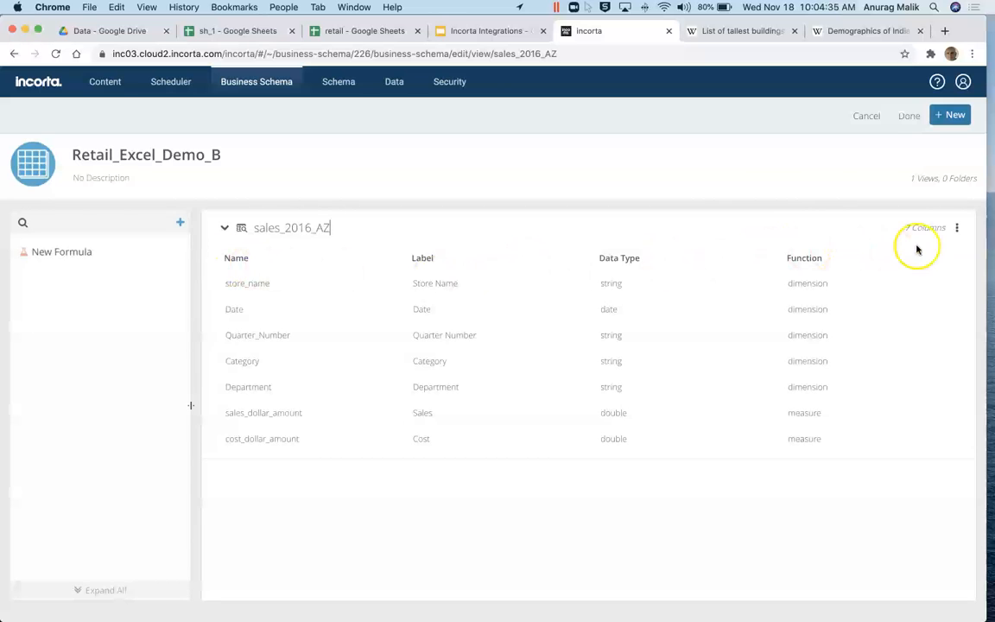
{"action": "left_click", "coordinate": [956, 228]}
{"action": "left_click", "coordinate": [930, 269]}
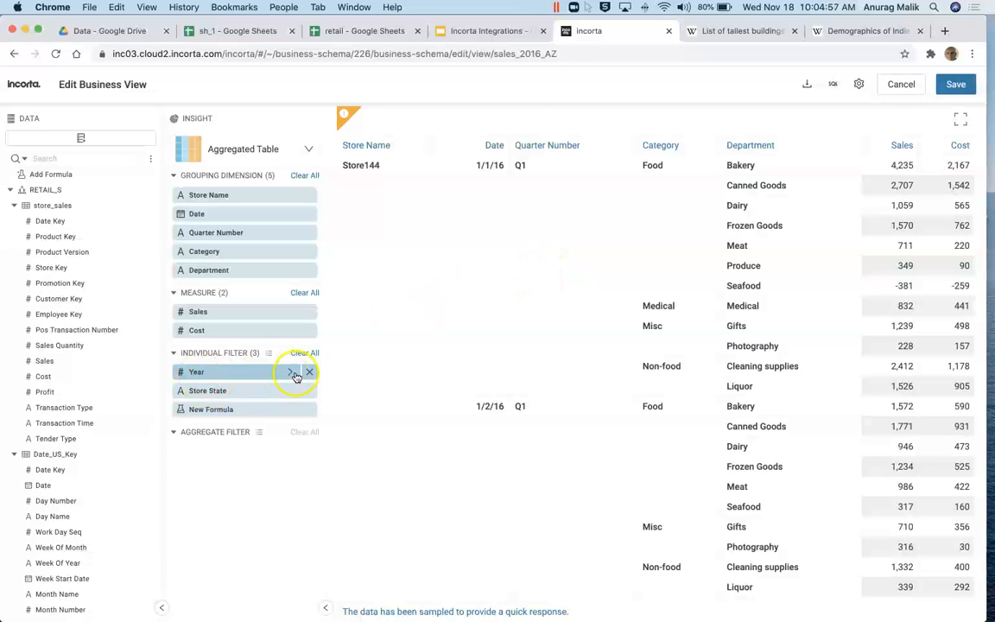
Step: Inspect the Year filter, the AZ Store State filter and the user-based New Formula filter
{"action": "left_click", "coordinate": [292, 373]}
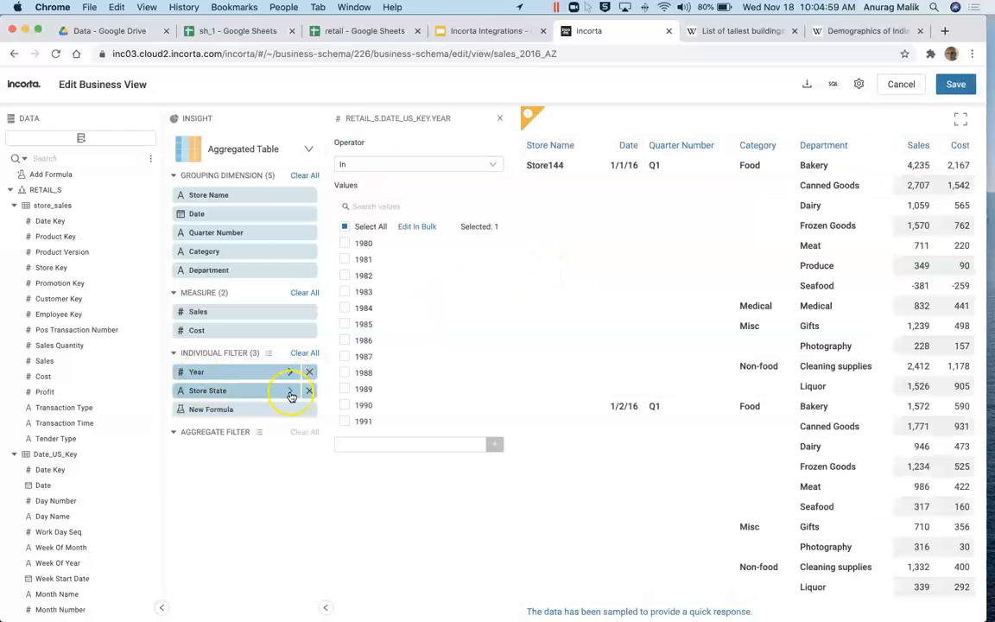
{"action": "left_click", "coordinate": [291, 392]}
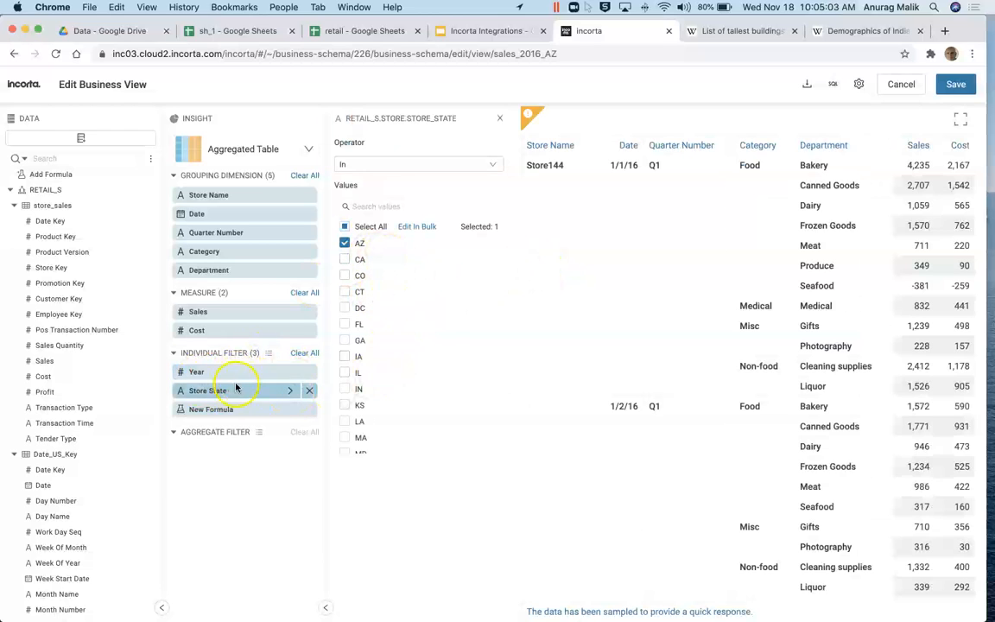
{"action": "left_click", "coordinate": [291, 411]}
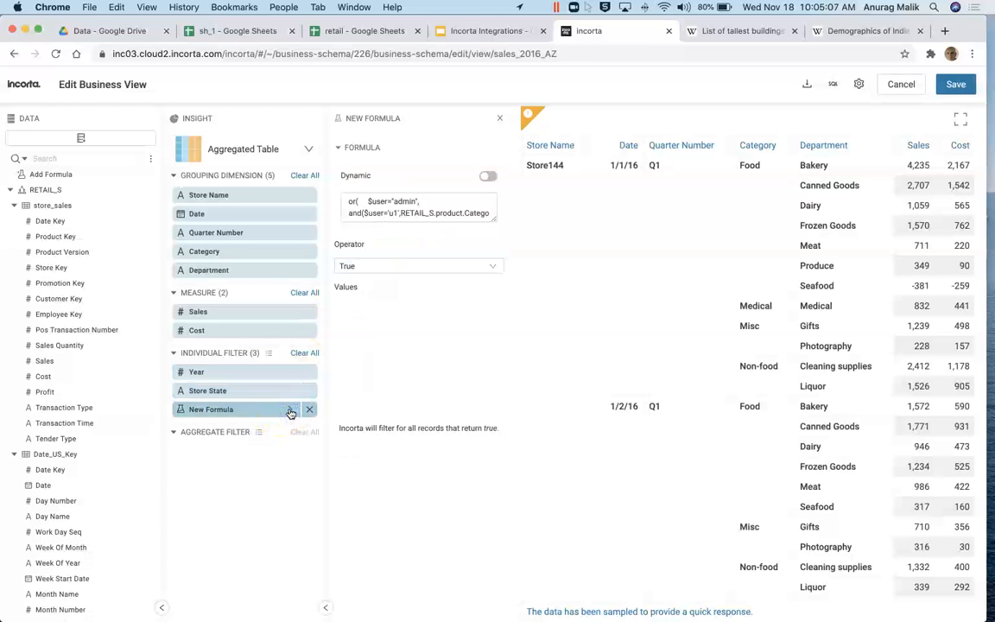
{"action": "left_click", "coordinate": [403, 202]}
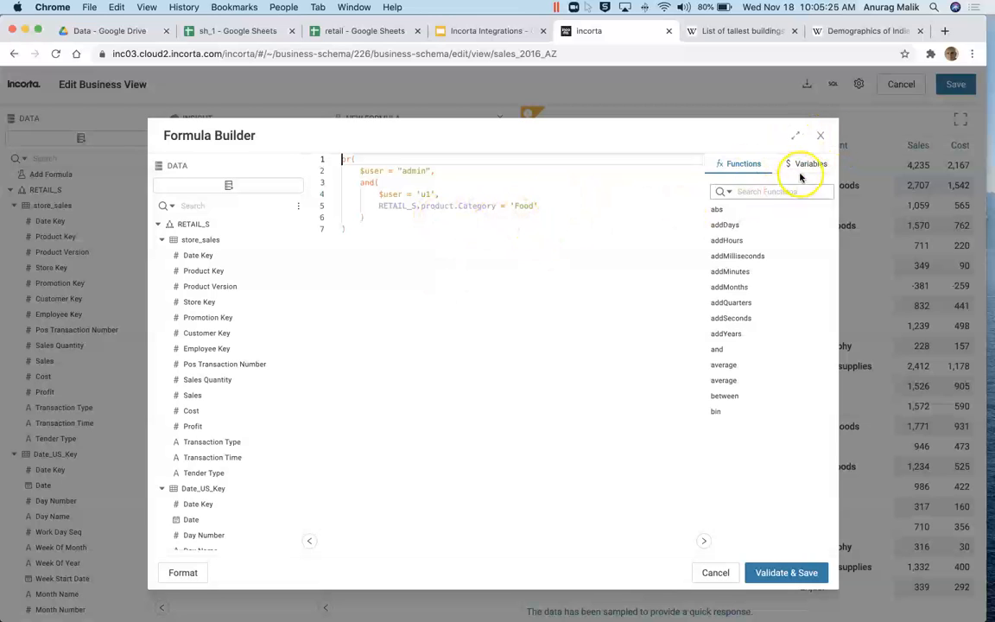
{"action": "left_click", "coordinate": [819, 135]}
Step: Cancel out of the Analyzer and edit mode unsaved, then expand sales_2016_AZ's columns
{"action": "left_click", "coordinate": [901, 83]}
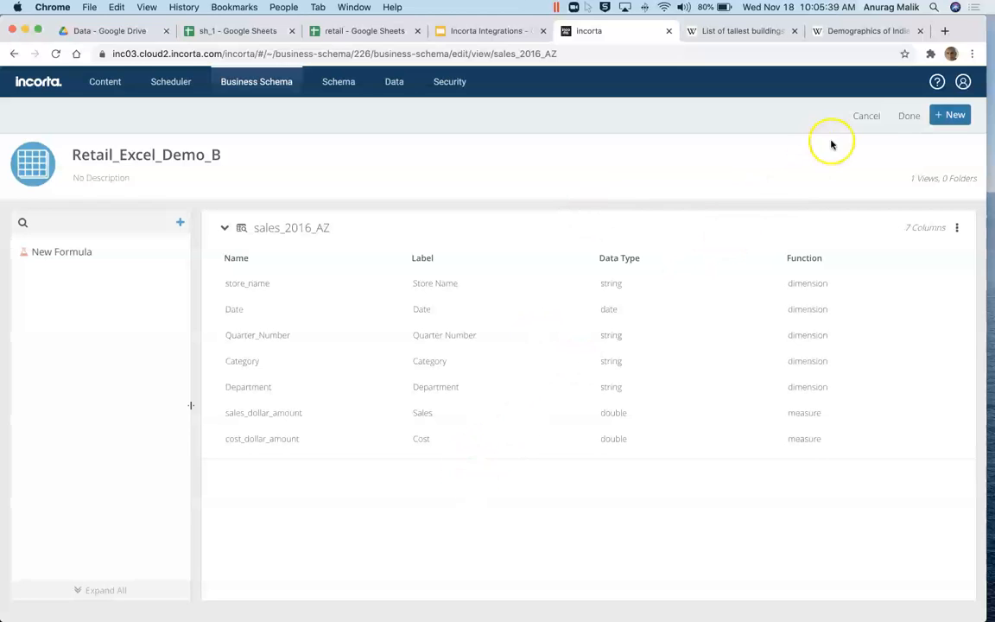
{"action": "left_click", "coordinate": [865, 116]}
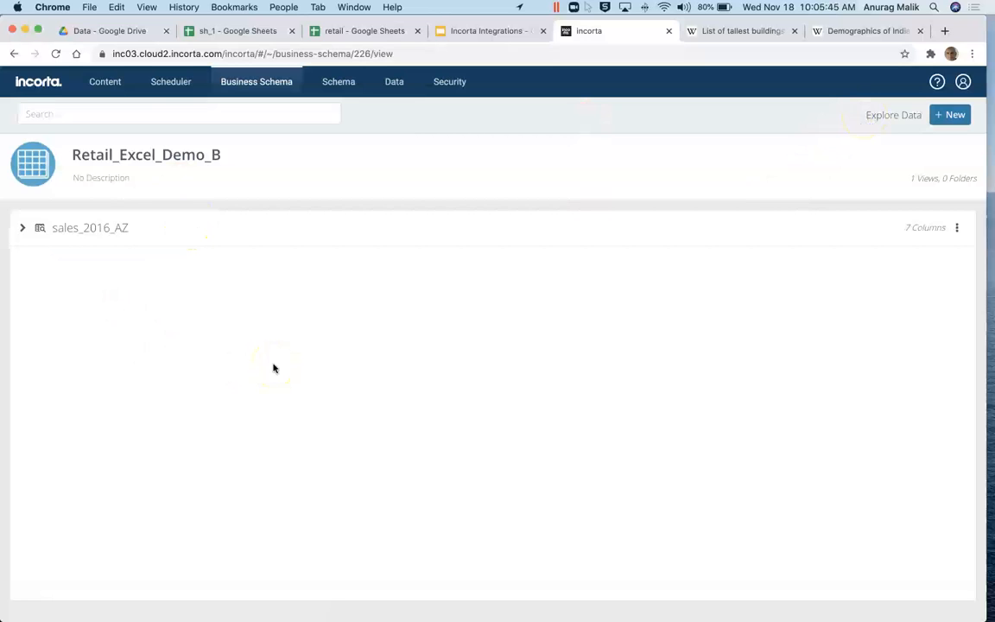
{"action": "scroll", "coordinate": [273, 368], "scroll_direction": "right", "scroll_amount": 3}
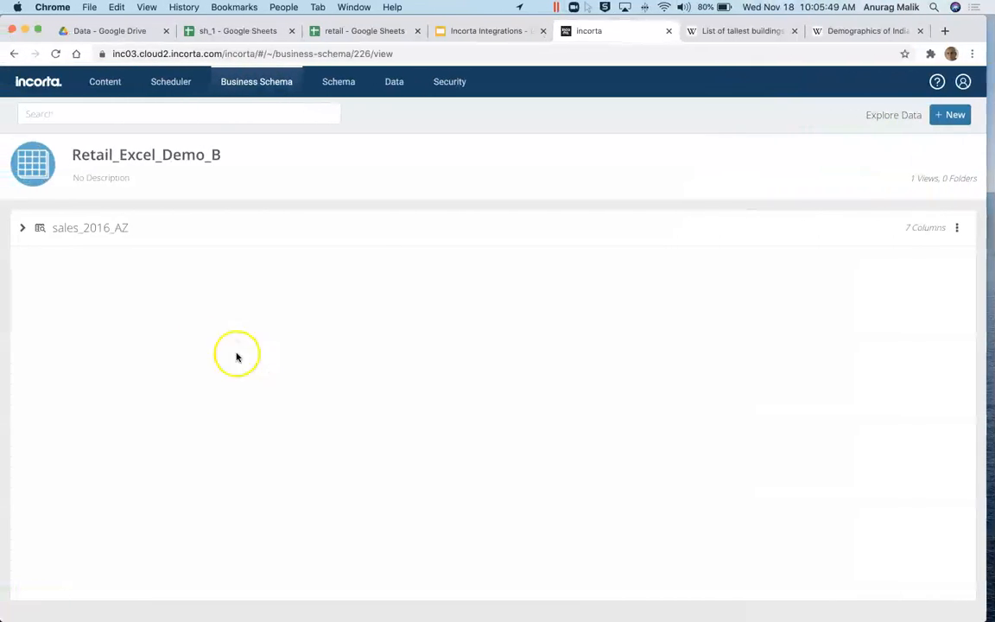
{"action": "left_click", "coordinate": [23, 230]}
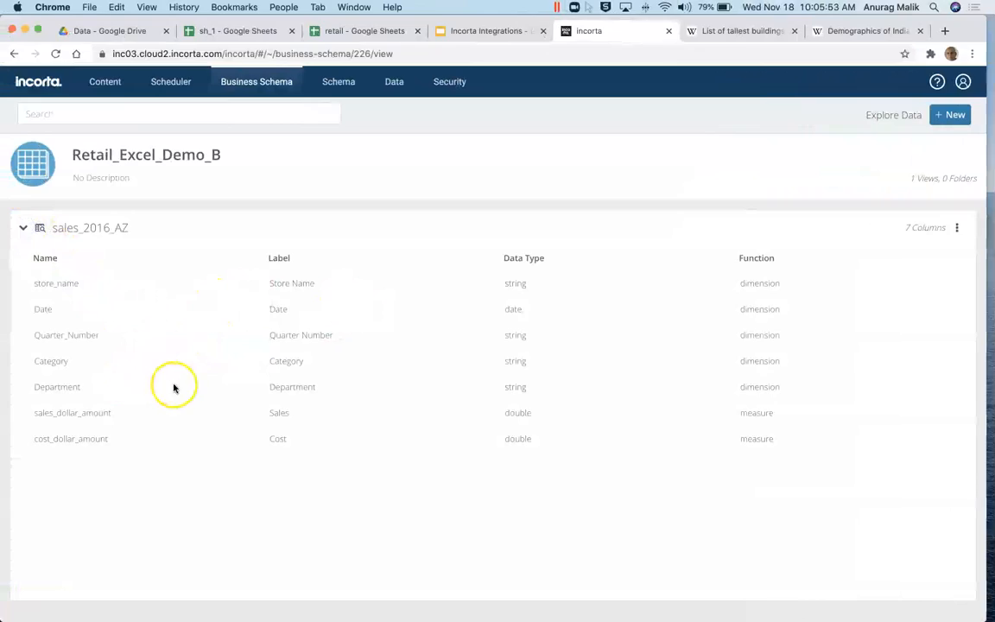
{"action": "scroll", "coordinate": [175, 386], "scroll_direction": "right", "scroll_amount": 3}
{"action": "scroll", "coordinate": [380, 421], "scroll_direction": "right", "scroll_amount": 3}
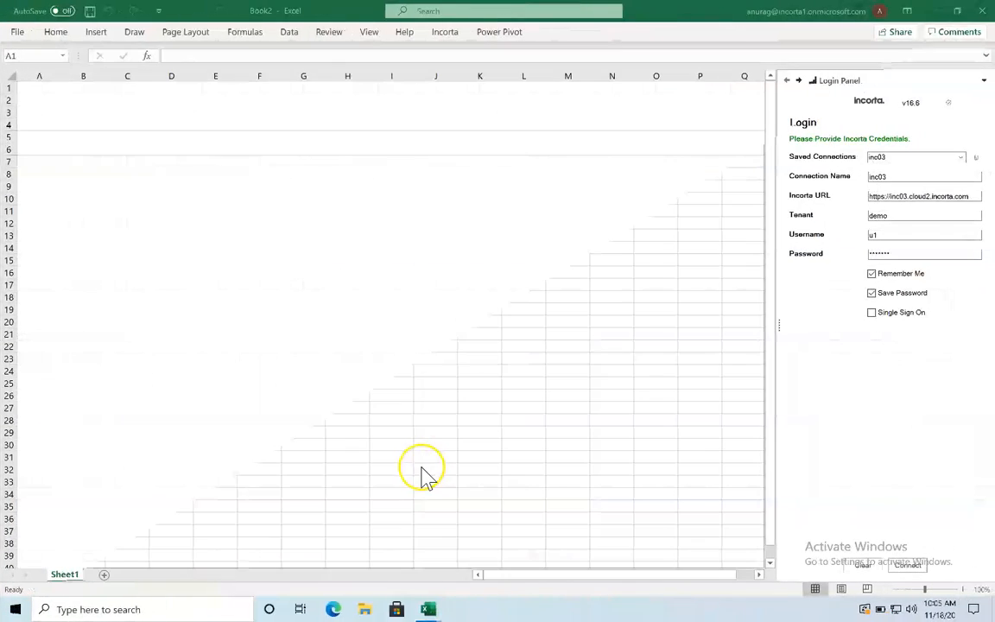
Step: In Book1, connect the Incorta add-in to the inc03 server with the first user's credentials
{"action": "mouse_move", "coordinate": [429, 609]}
{"action": "left_click", "coordinate": [365, 551]}
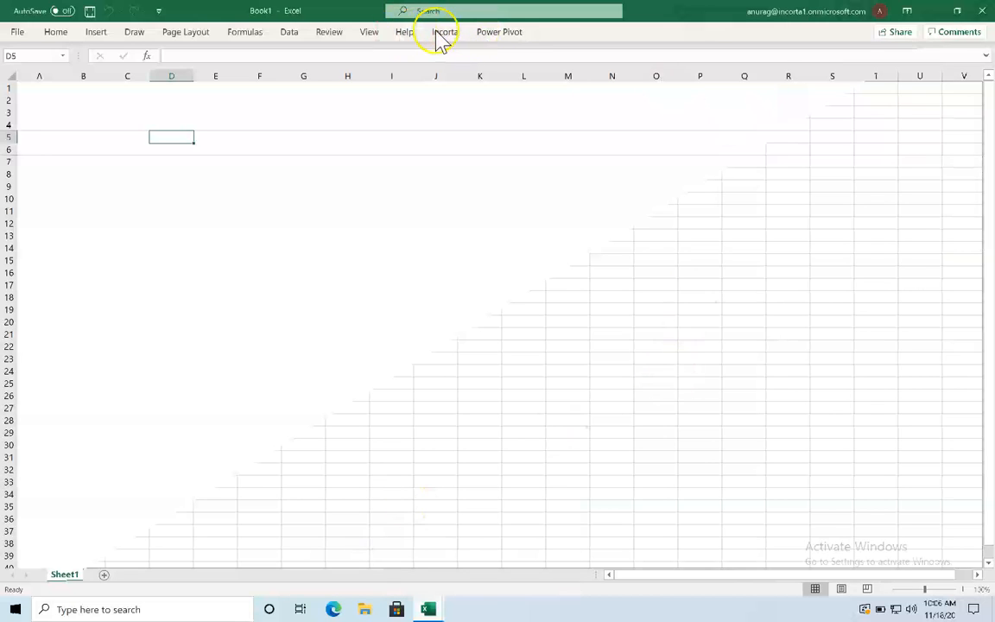
{"action": "left_click", "coordinate": [440, 34]}
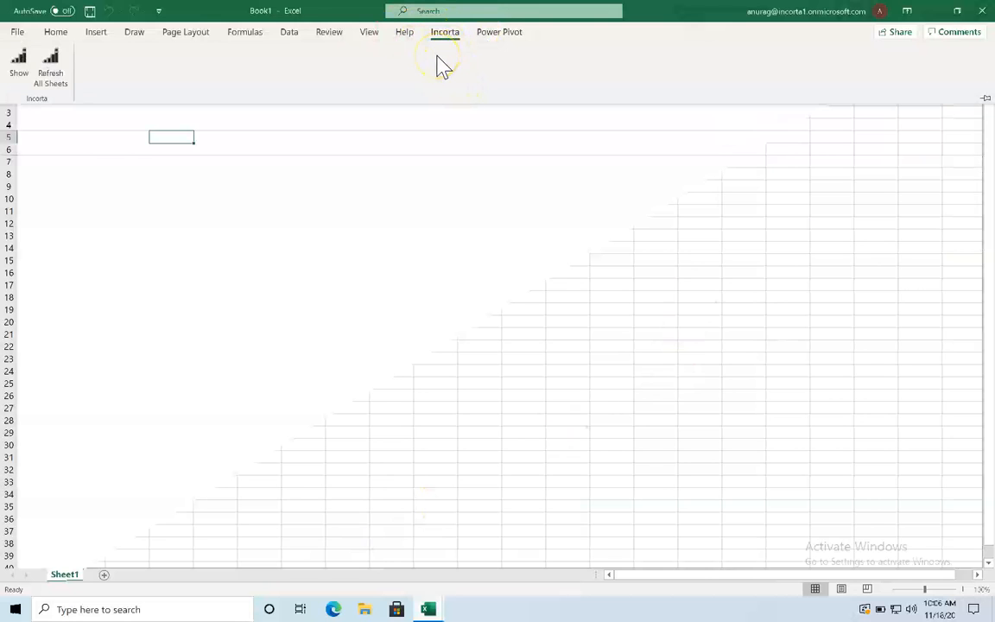
{"action": "left_click", "coordinate": [446, 38]}
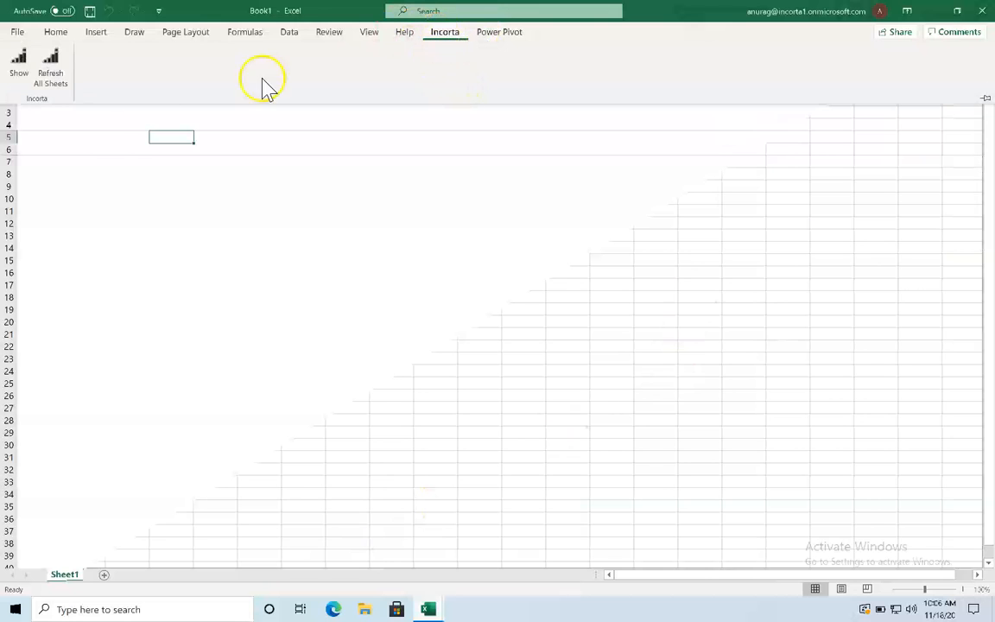
{"action": "left_click", "coordinate": [19, 61]}
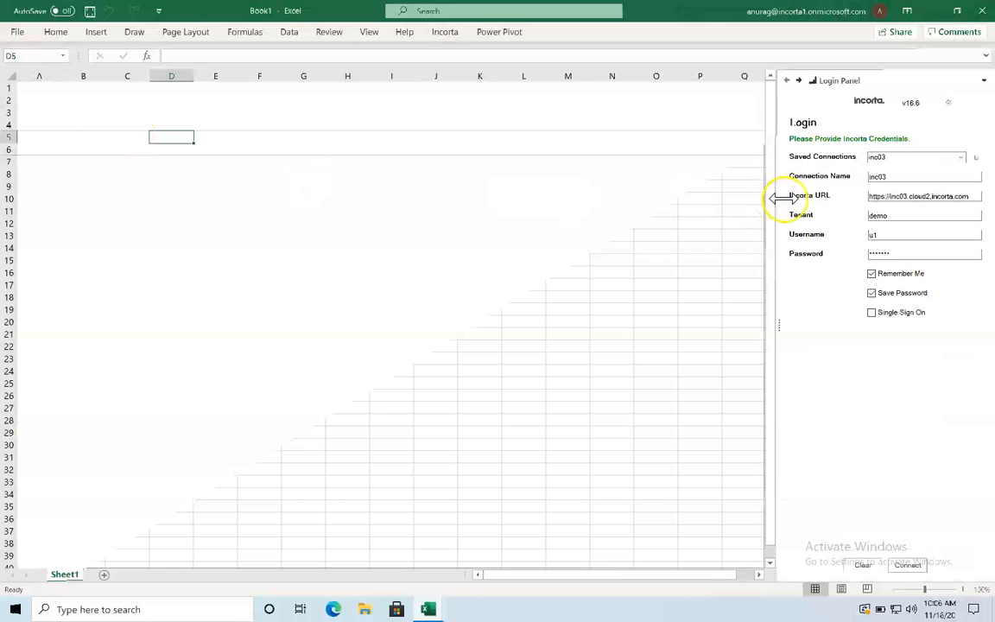
{"action": "double_click", "coordinate": [874, 235]}
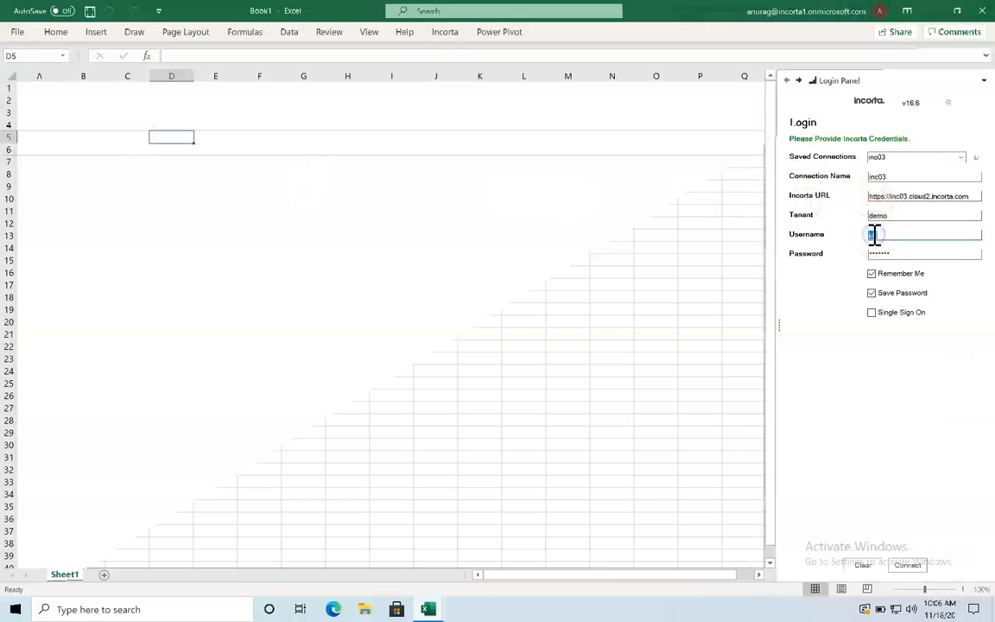
{"action": "left_click", "coordinate": [909, 199]}
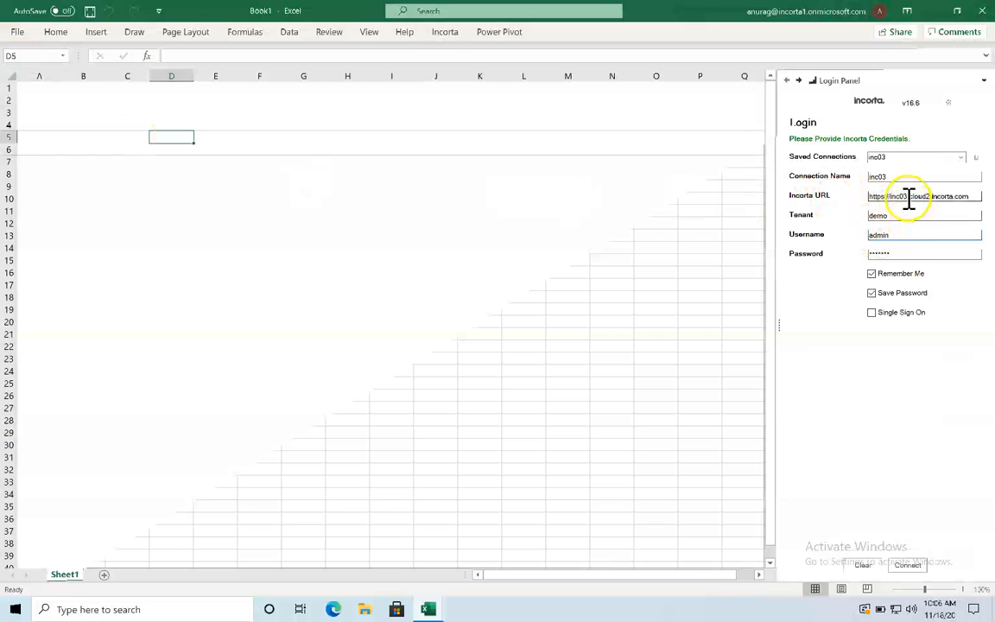
{"action": "double_click", "coordinate": [879, 251]}
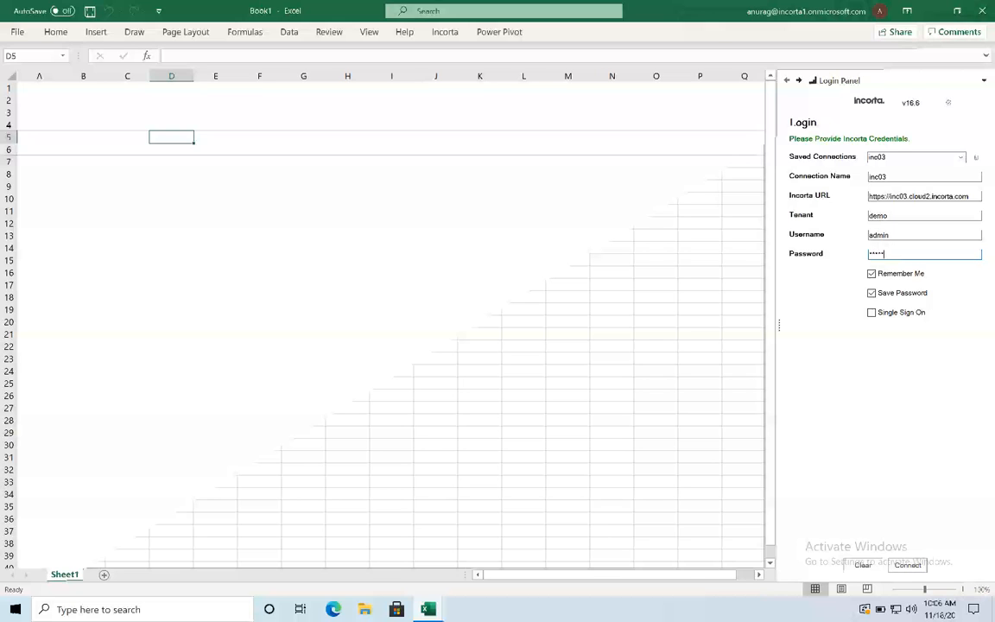
{"action": "left_click", "coordinate": [908, 565]}
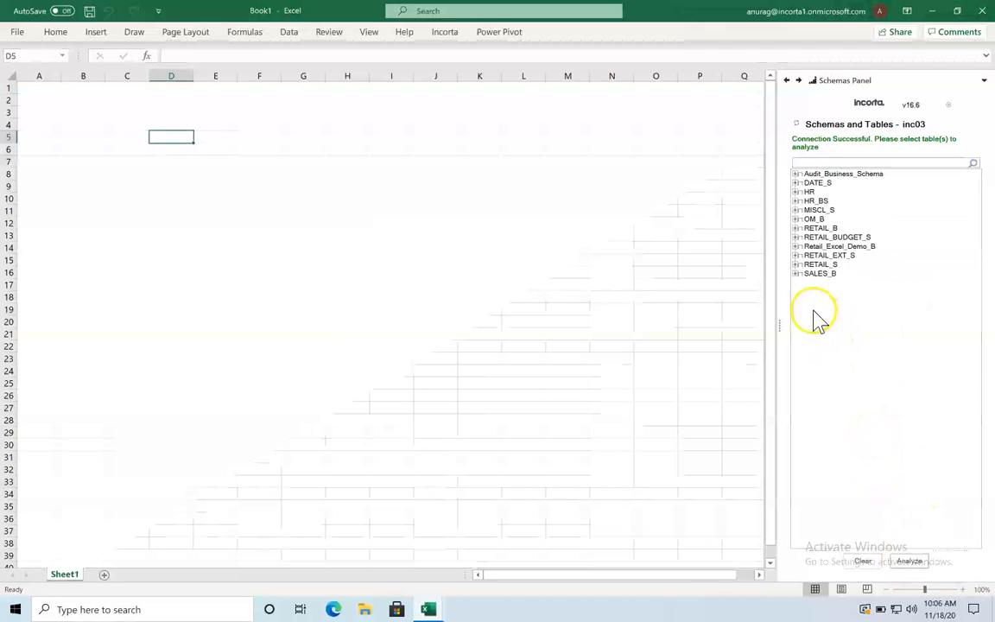
Step: Select sales 2016 AZ under Retail Excel Demo B, analyze it and list its fields
{"action": "left_click", "coordinate": [795, 247]}
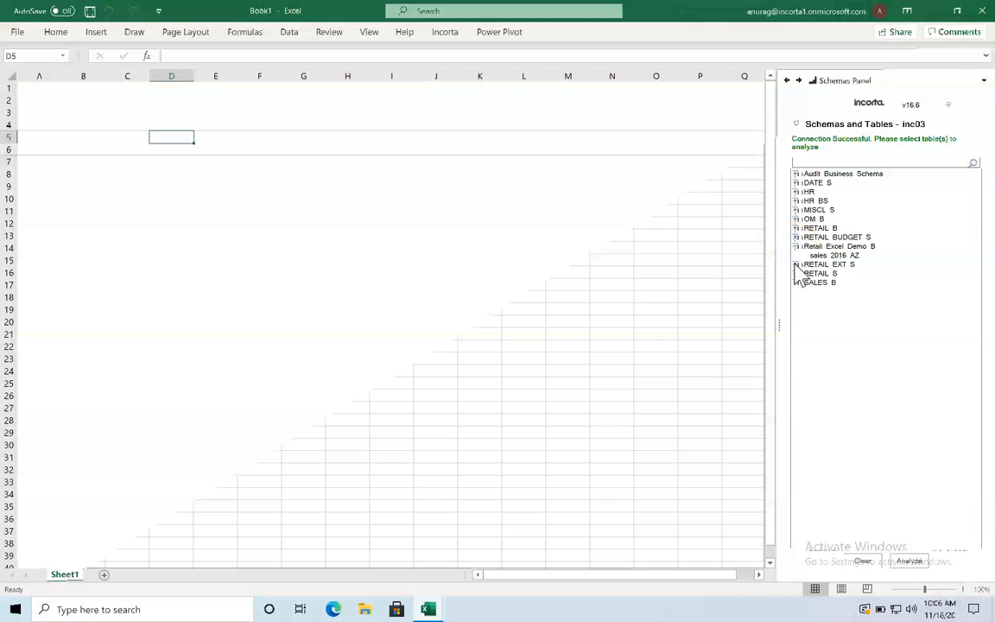
{"action": "left_click", "coordinate": [805, 256]}
{"action": "left_click", "coordinate": [908, 560]}
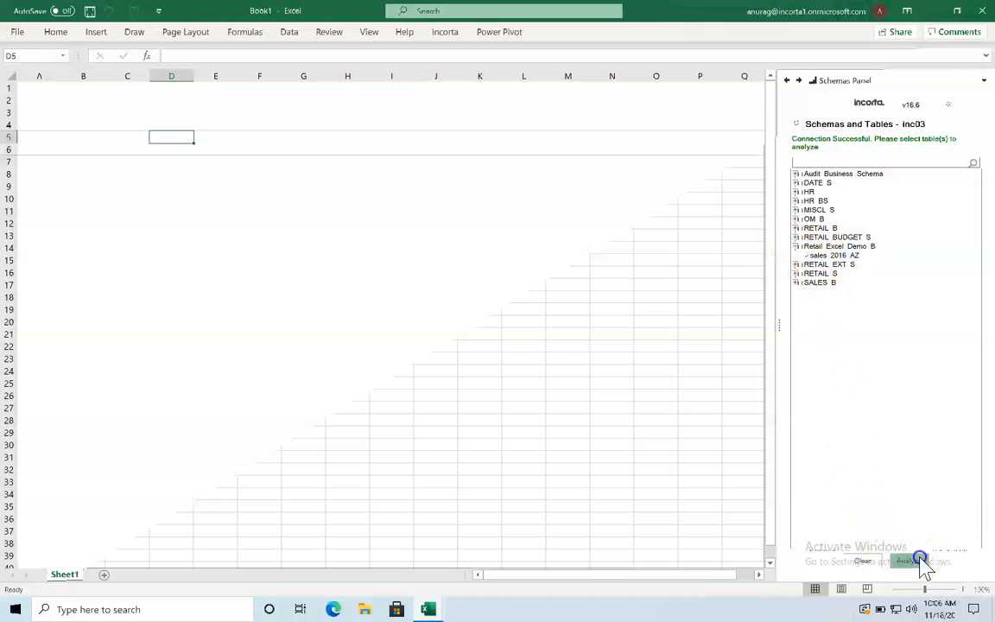
{"action": "left_click", "coordinate": [794, 165]}
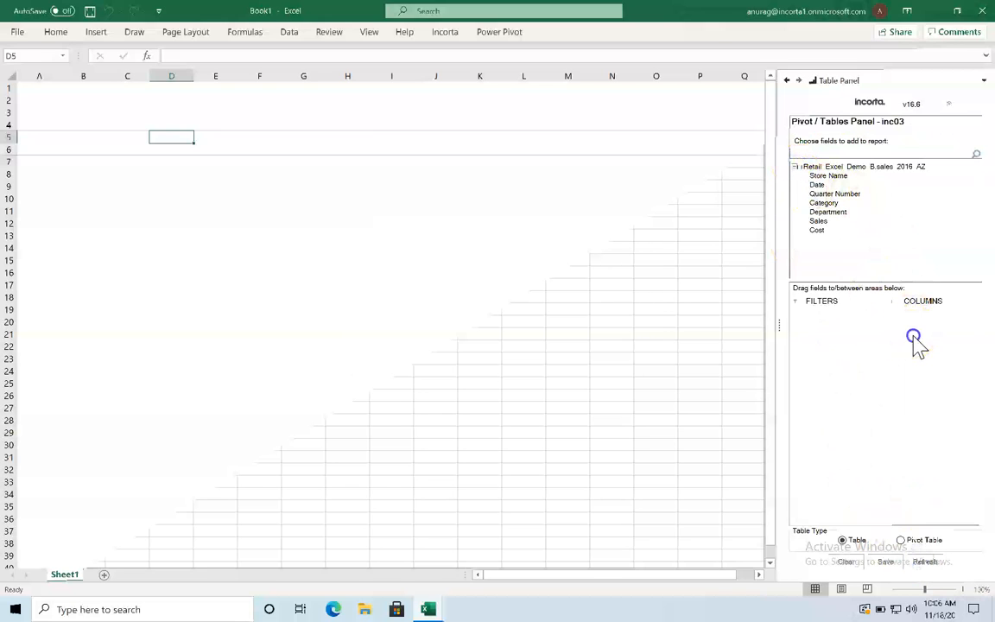
Step: Add all seven fields as columns and filter Quarter Number to Q1 only
{"action": "left_click", "coordinate": [802, 167]}
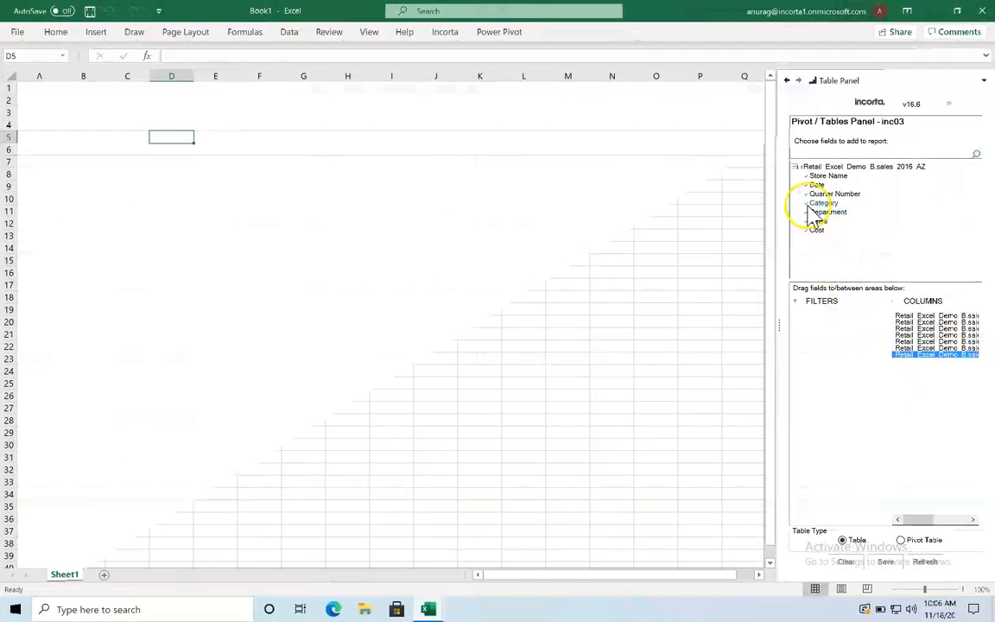
{"action": "left_click_drag", "start_coordinate": [810, 212], "coordinate": [834, 347]}
{"action": "left_click", "coordinate": [802, 321]}
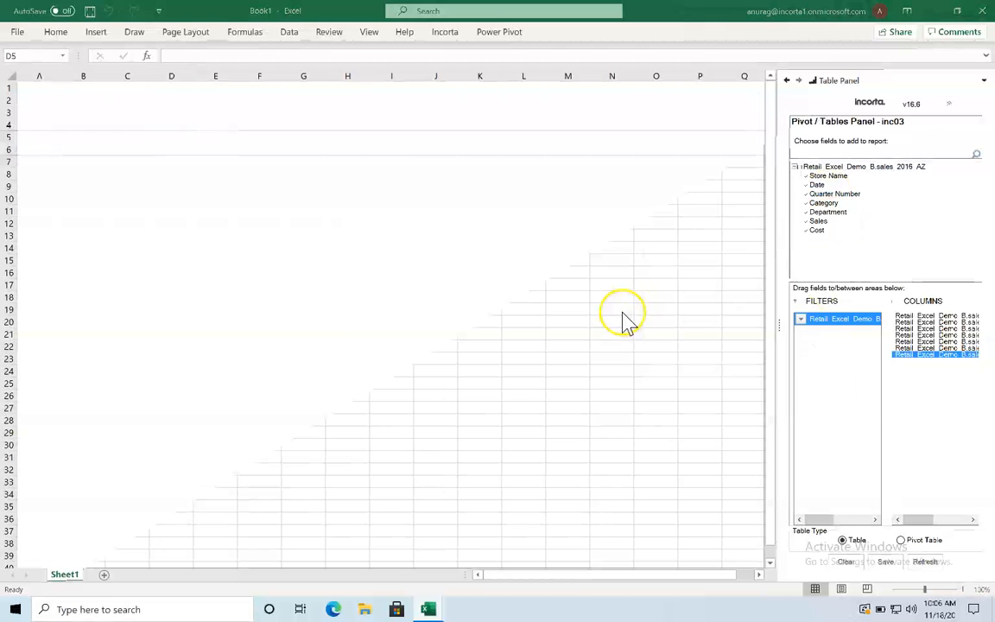
{"action": "left_click", "coordinate": [818, 369]}
{"action": "left_click", "coordinate": [818, 378]}
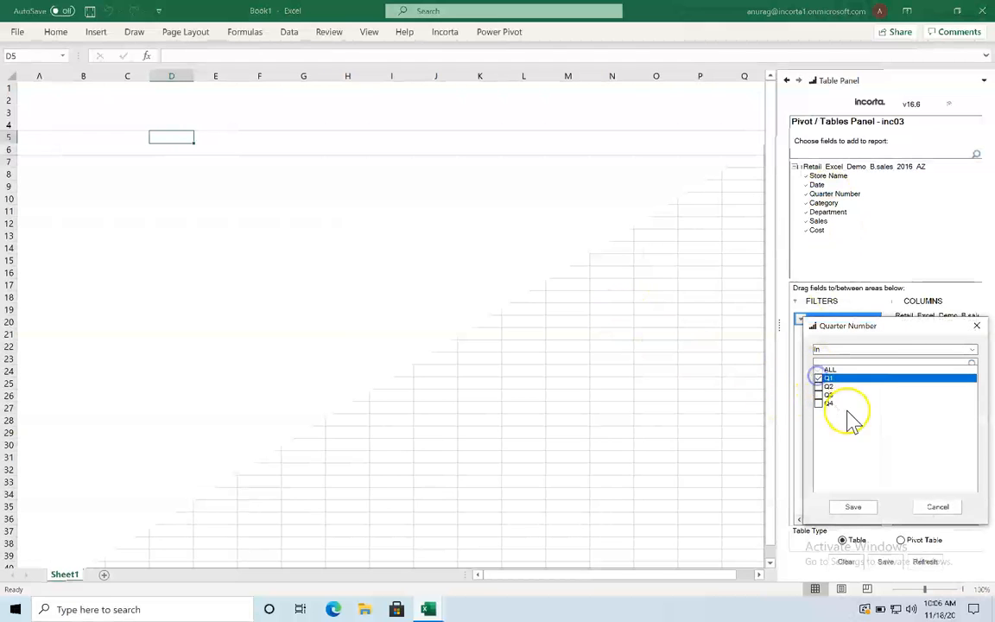
{"action": "left_click", "coordinate": [857, 507]}
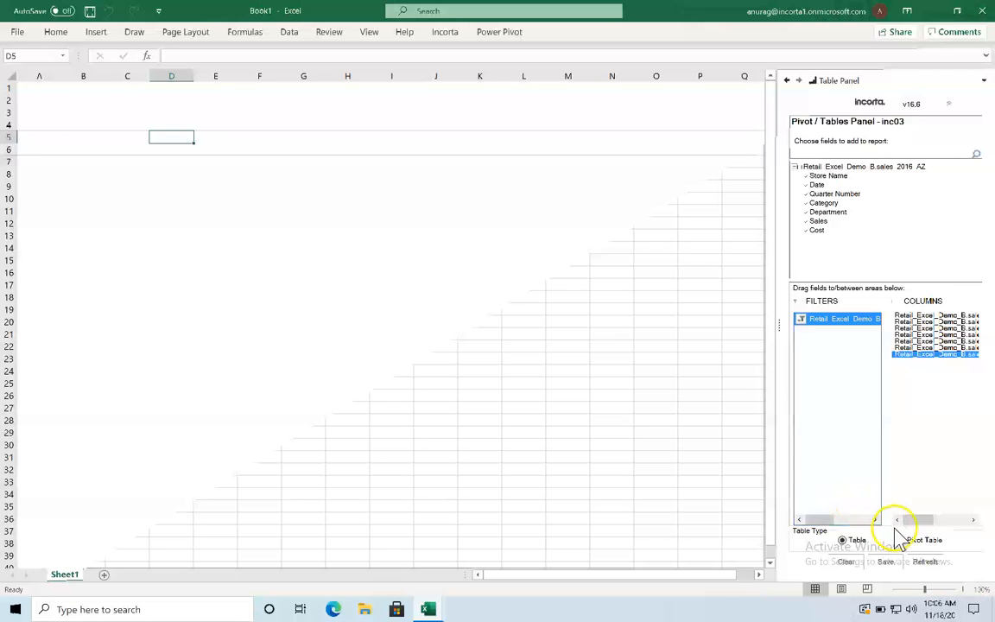
Step: Refresh Book1 with the Q1 data, confirming the overwrite, and scroll the 4,300+ rows
{"action": "left_click", "coordinate": [925, 562]}
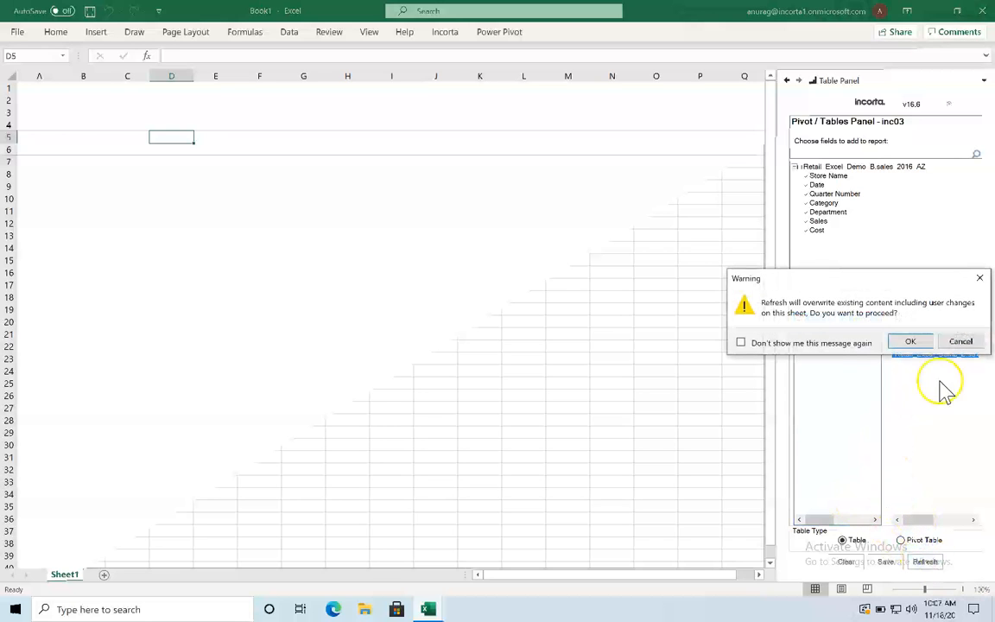
{"action": "left_click", "coordinate": [909, 341]}
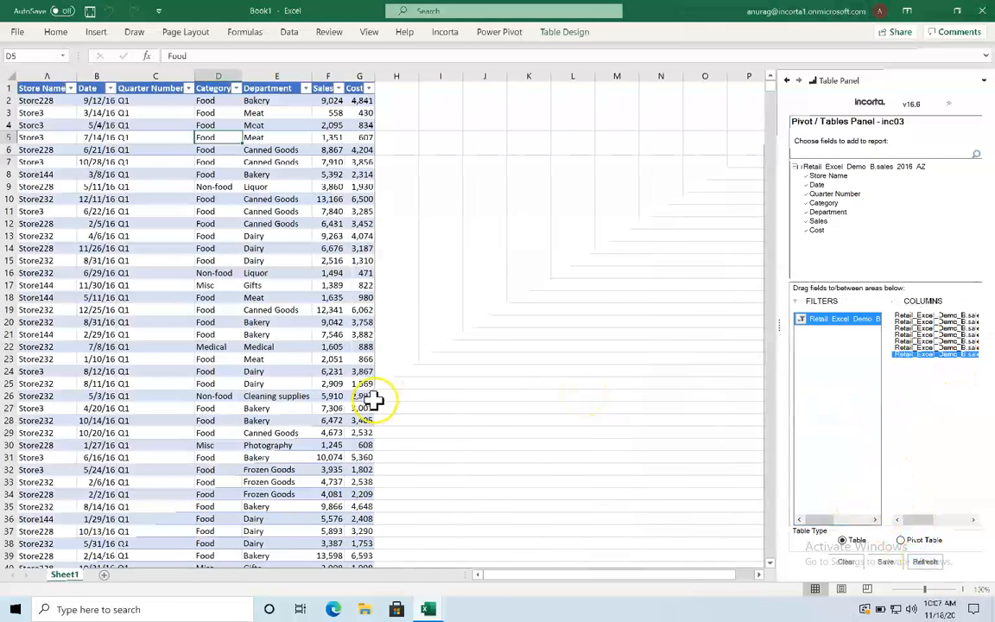
{"action": "mouse_move", "coordinate": [766, 85]}
{"action": "left_mouse_down"}
{"action": "mouse_move", "coordinate": [793, 427]}
{"action": "mouse_move", "coordinate": [789, 568]}
{"action": "mouse_move", "coordinate": [770, 80]}
{"action": "left_mouse_up"}
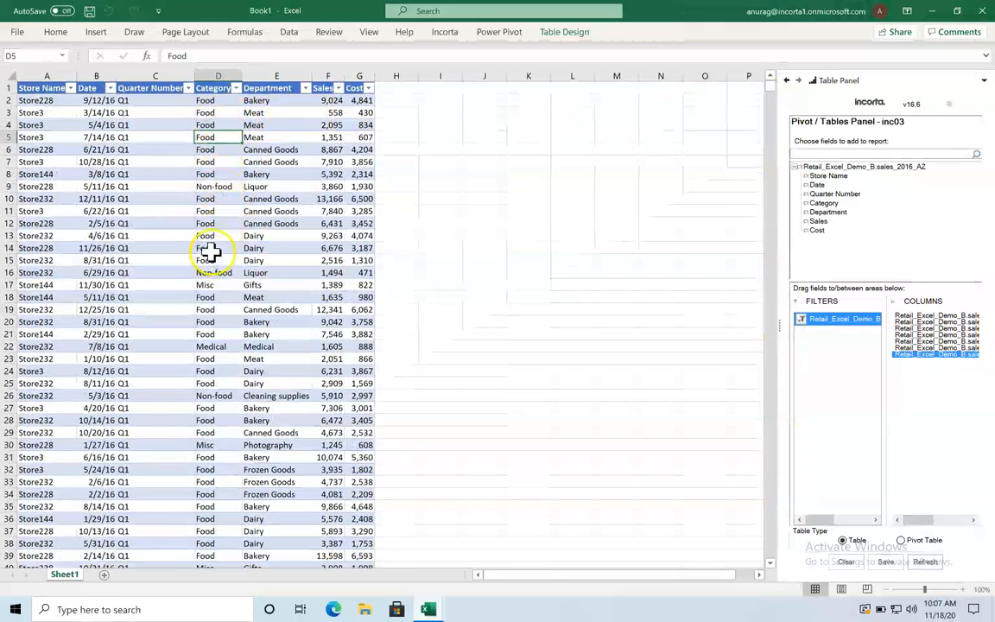
{"action": "scroll", "coordinate": [225, 275], "scroll_direction": "down", "scroll_amount": 16}
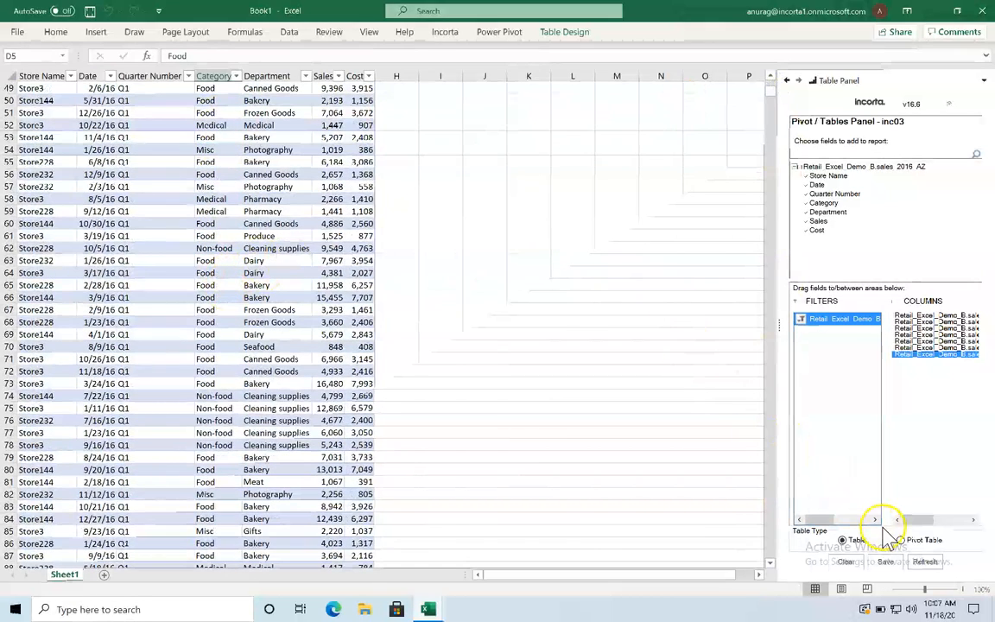
Step: In Book2, connect to Incorta as the restricted second user and expand Retail Excel Demo B
{"action": "mouse_move", "coordinate": [429, 608]}
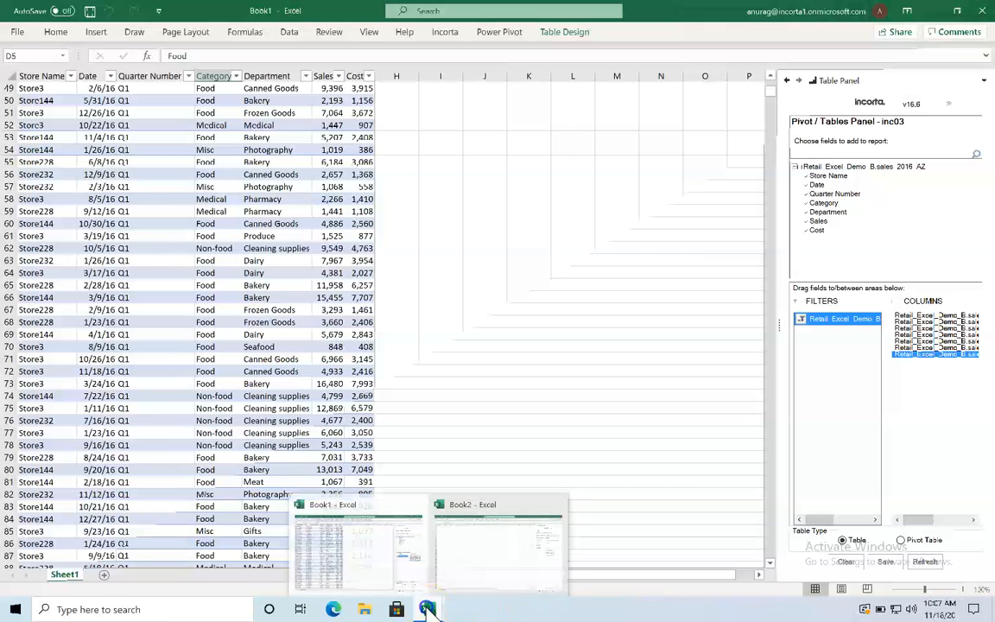
{"action": "left_click", "coordinate": [499, 553]}
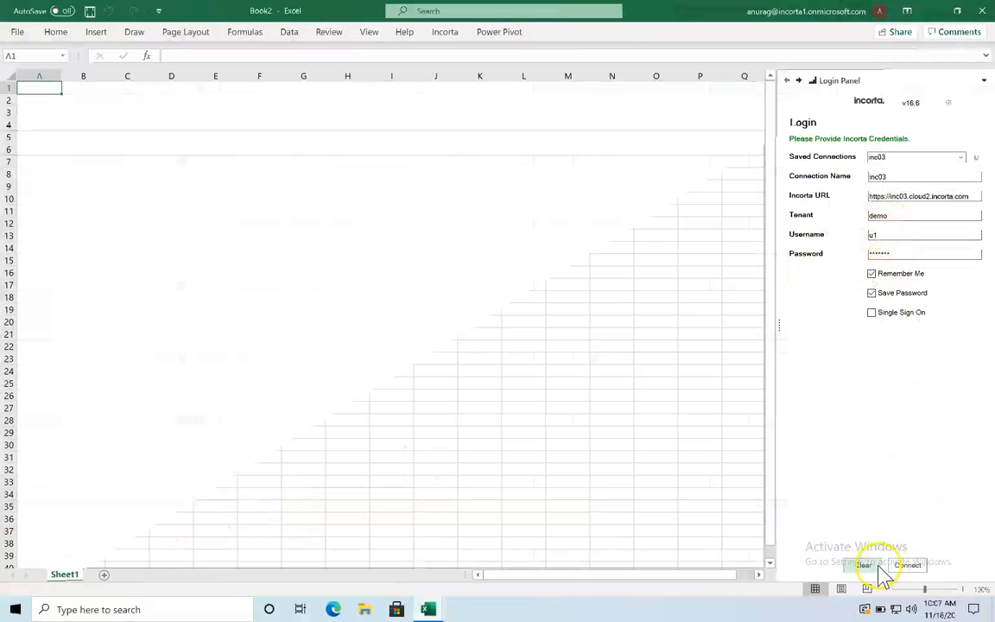
{"action": "left_click", "coordinate": [905, 566]}
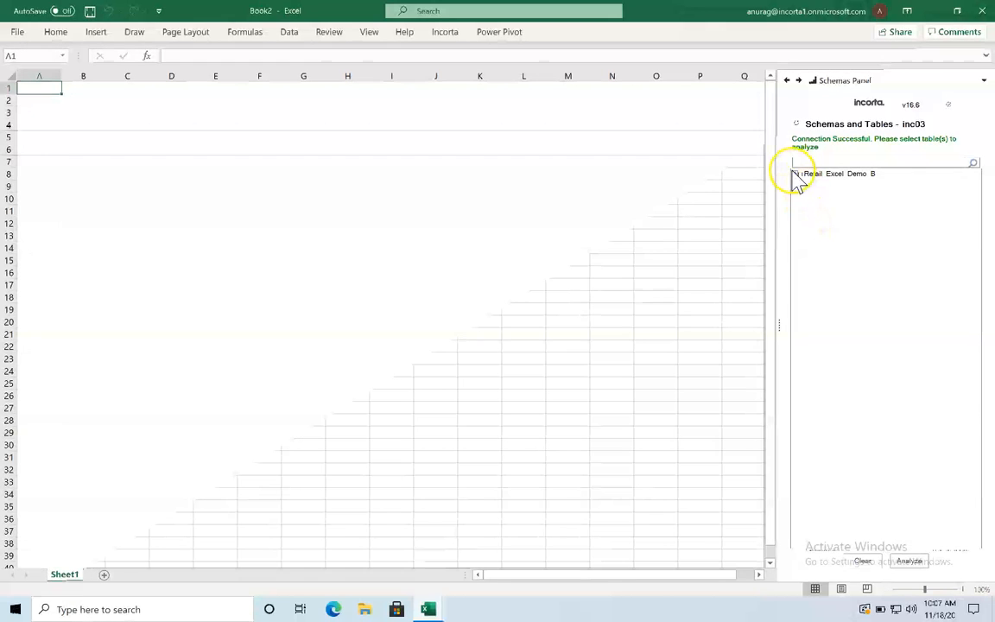
{"action": "left_click", "coordinate": [796, 174]}
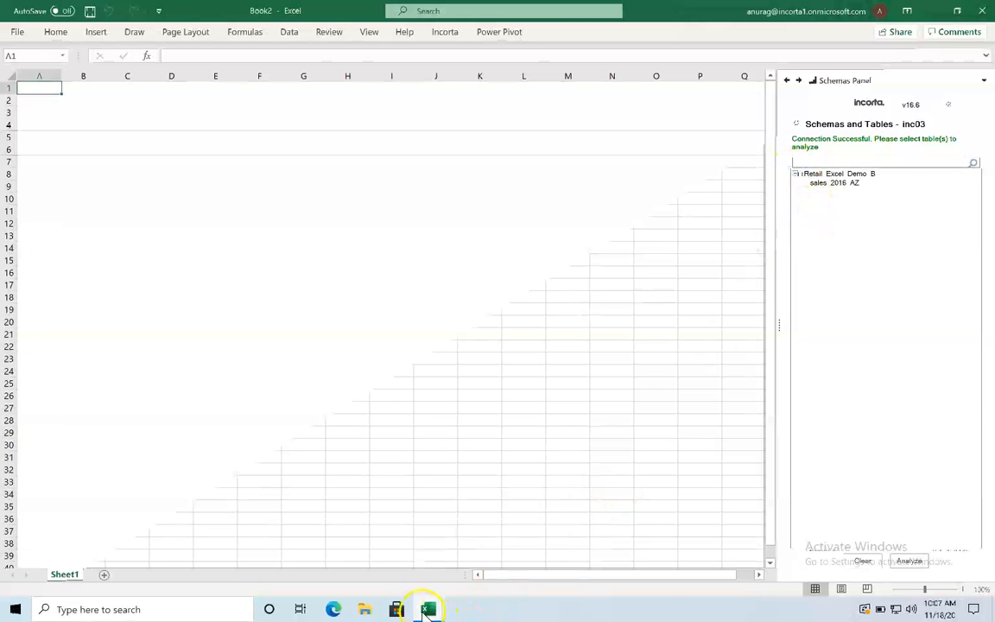
Step: Compare against Book1's schema list, then in Book2 analyze sales 2016 AZ and list its fields
{"action": "left_click", "coordinate": [427, 610]}
{"action": "left_click", "coordinate": [355, 566]}
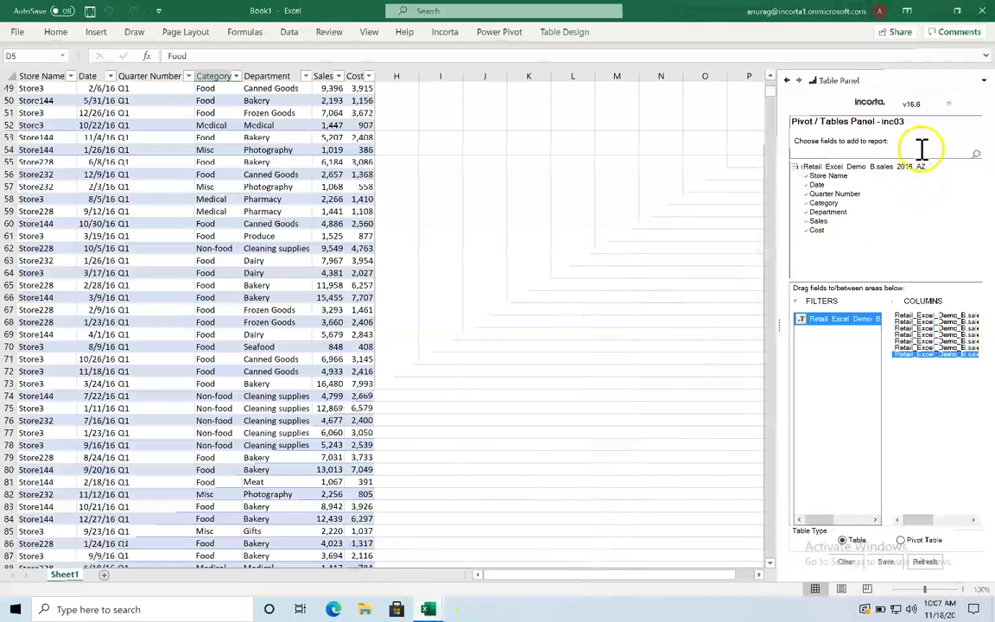
{"action": "left_click", "coordinate": [786, 80]}
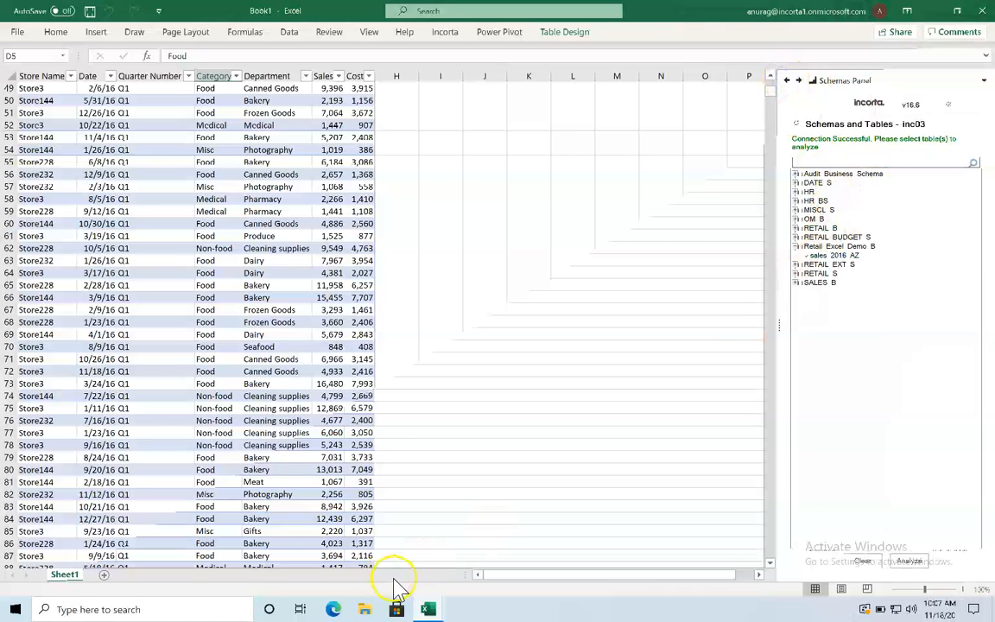
{"action": "mouse_move", "coordinate": [427, 609]}
{"action": "left_click", "coordinate": [455, 572]}
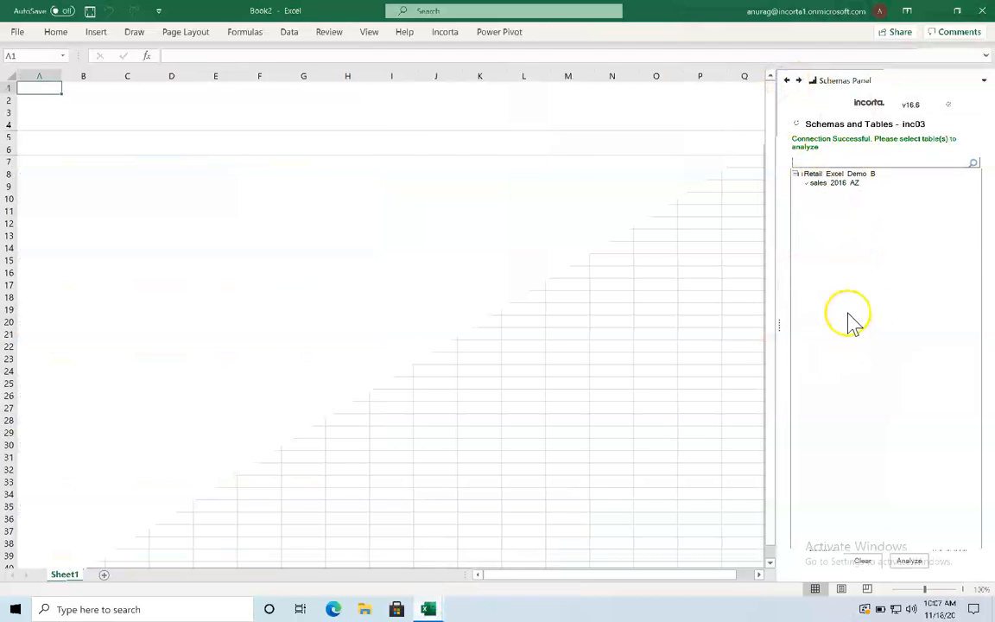
{"action": "left_click", "coordinate": [909, 560]}
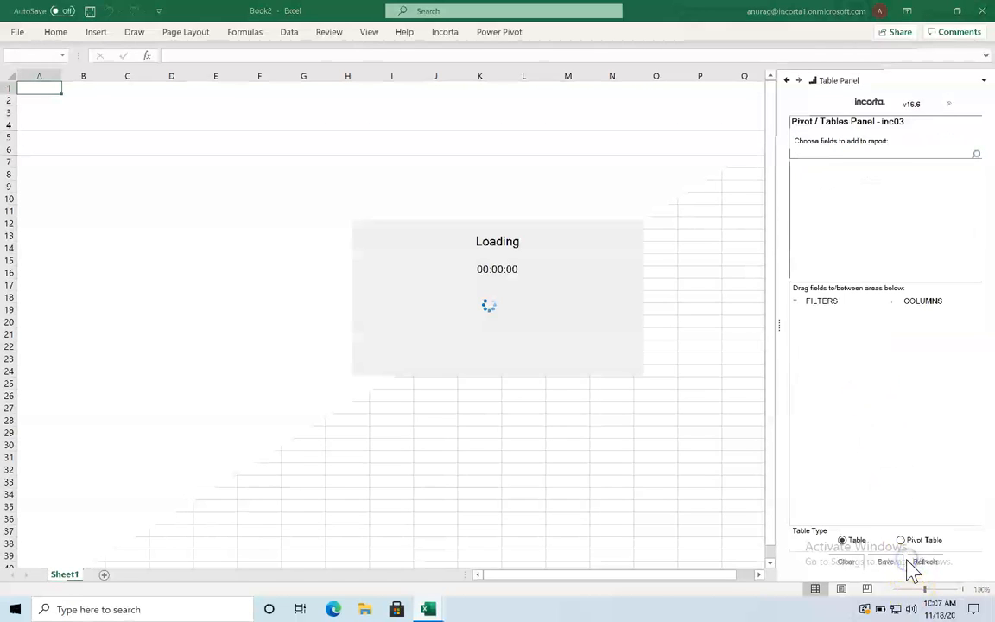
{"action": "left_click", "coordinate": [793, 166]}
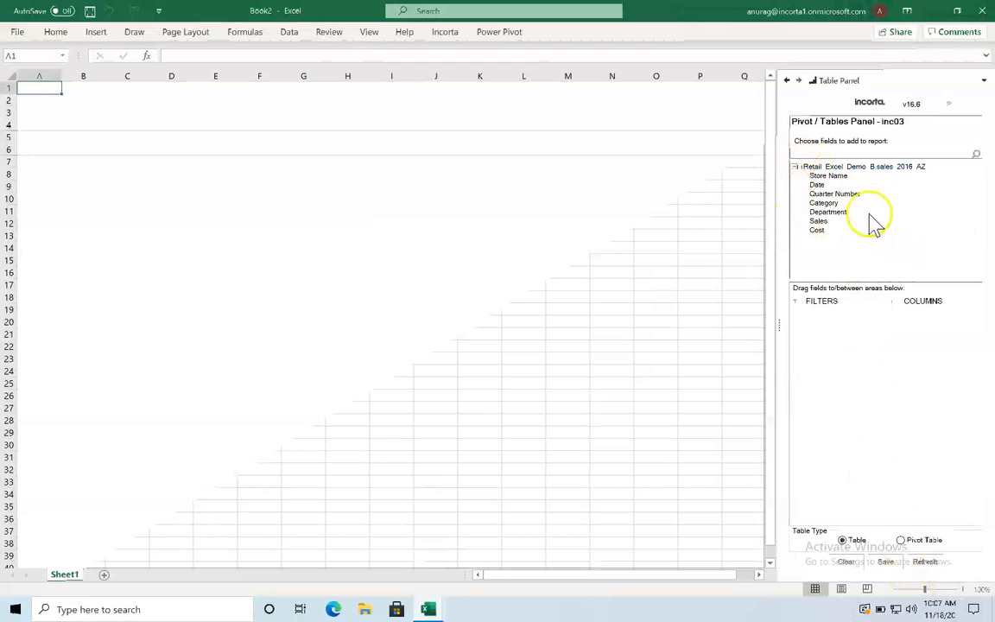
Step: Add every sales 2016 AZ field as a column and filter Quarter Number to Q4 only
{"action": "left_click", "coordinate": [800, 167]}
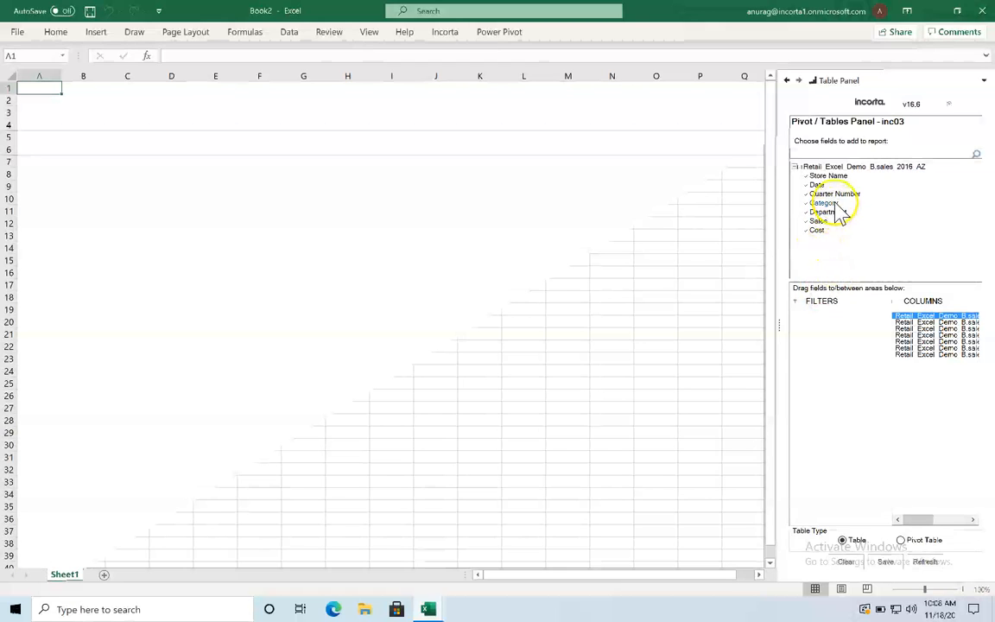
{"action": "left_click_drag", "start_coordinate": [840, 191], "coordinate": [845, 343]}
{"action": "left_click", "coordinate": [800, 318]}
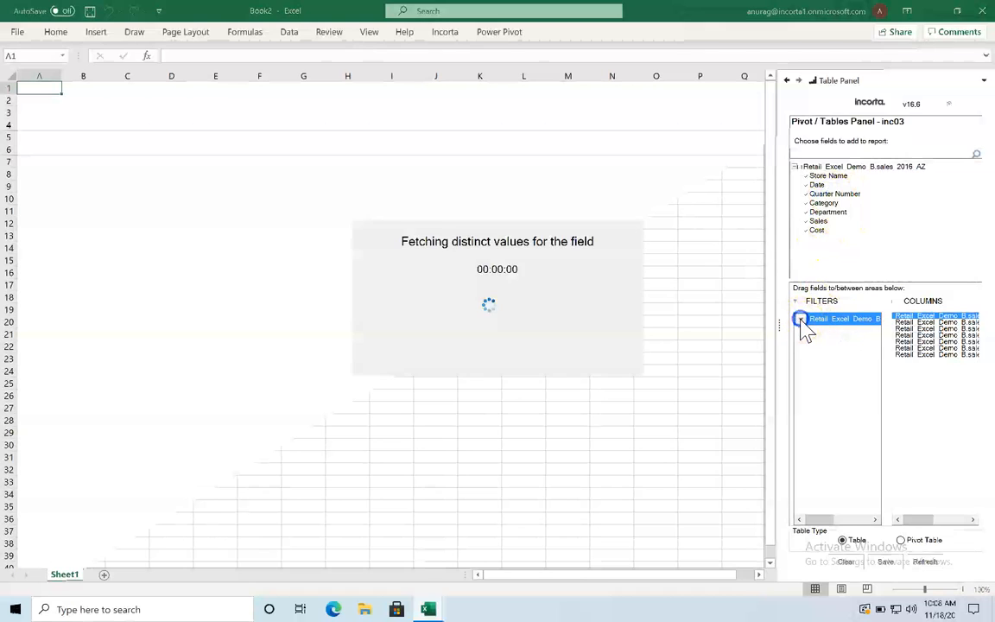
{"action": "left_click", "coordinate": [817, 372]}
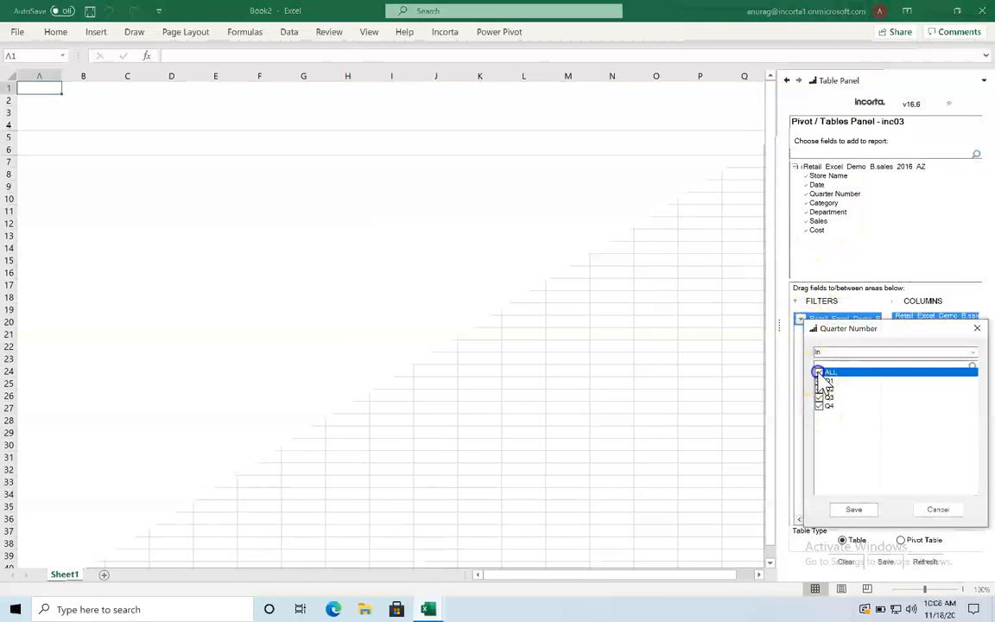
{"action": "left_click", "coordinate": [819, 406]}
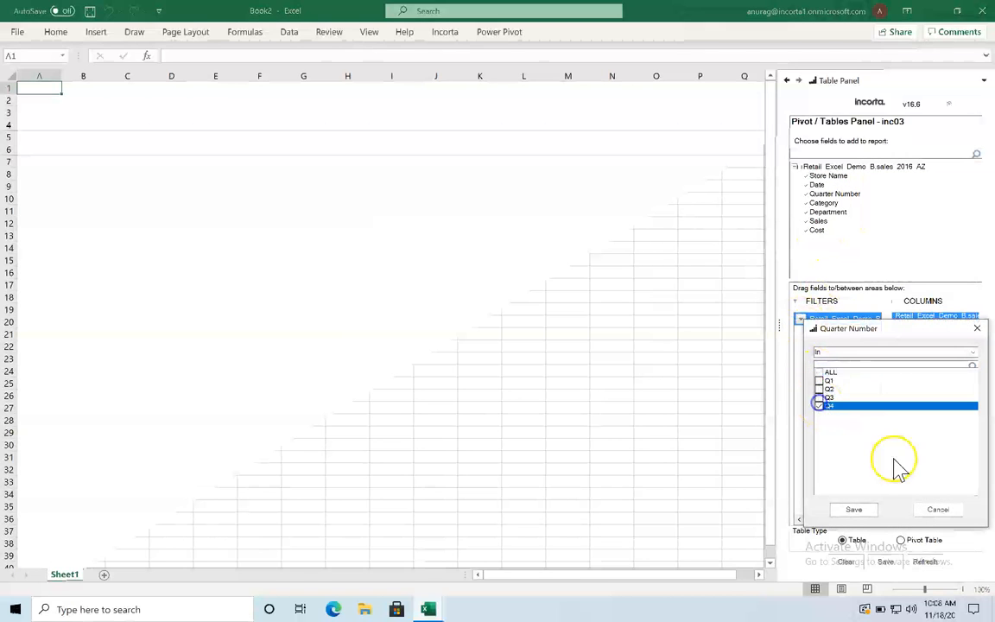
{"action": "left_click", "coordinate": [853, 510]}
Step: Refresh Book2 with the Q4 data, confirming the overwrite, and scroll through the results
{"action": "left_click", "coordinate": [922, 560]}
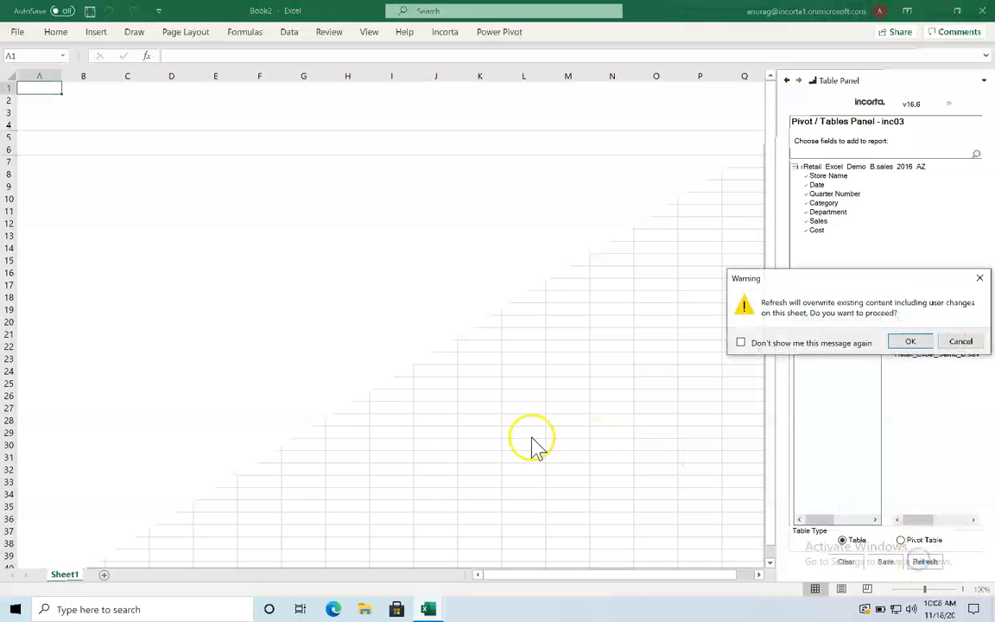
{"action": "left_click", "coordinate": [916, 342]}
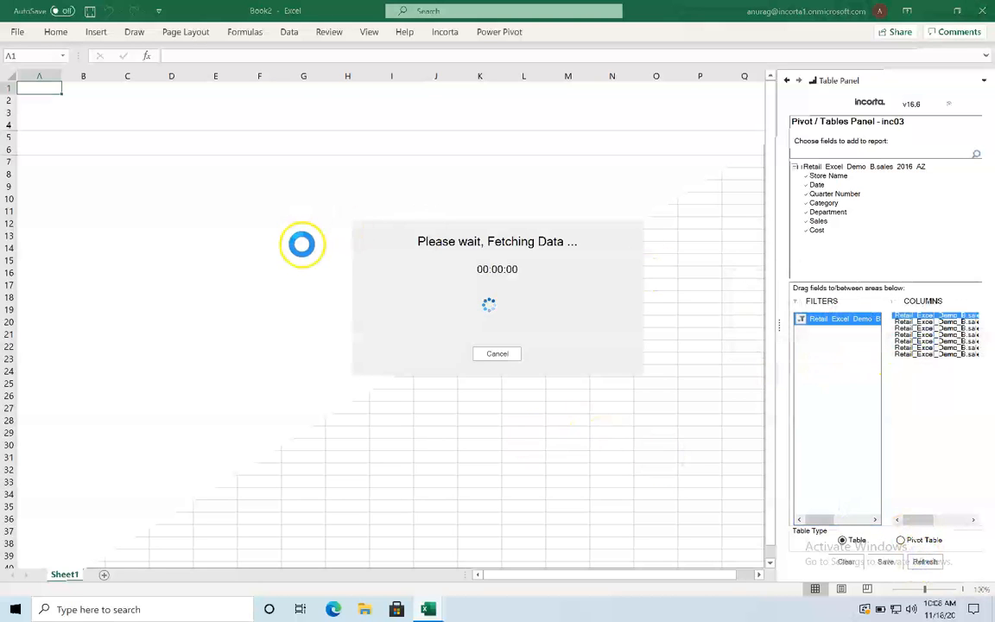
{"action": "scroll", "coordinate": [214, 194], "scroll_direction": "down", "scroll_amount": 11}
{"action": "scroll", "coordinate": [214, 193], "scroll_direction": "down", "scroll_amount": 20}
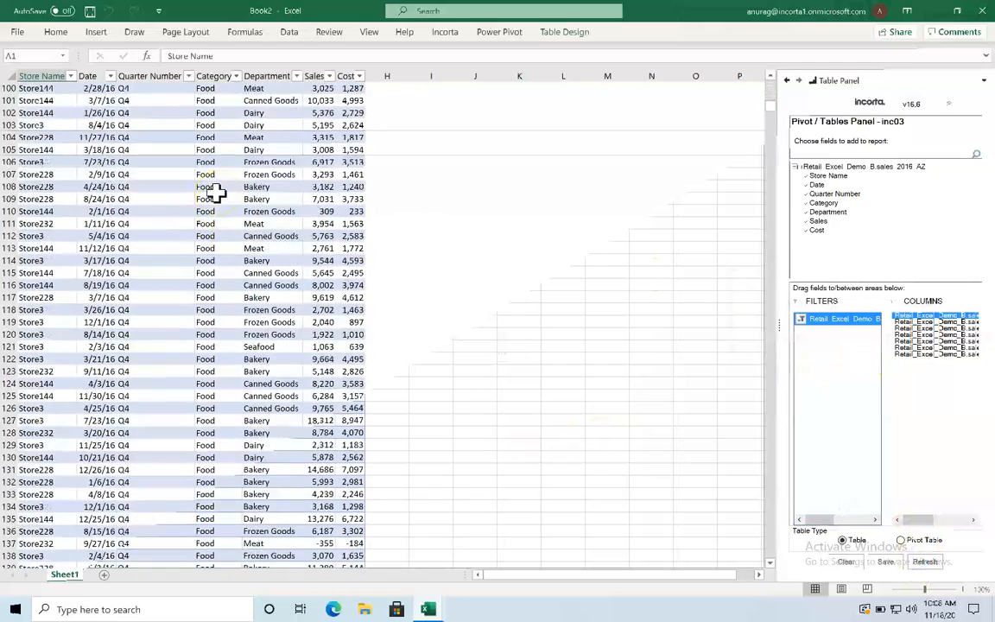
Step: On a new worksheet, analyze sales 2016 AZ with the report type set to Pivot Table
{"action": "left_click", "coordinate": [103, 574]}
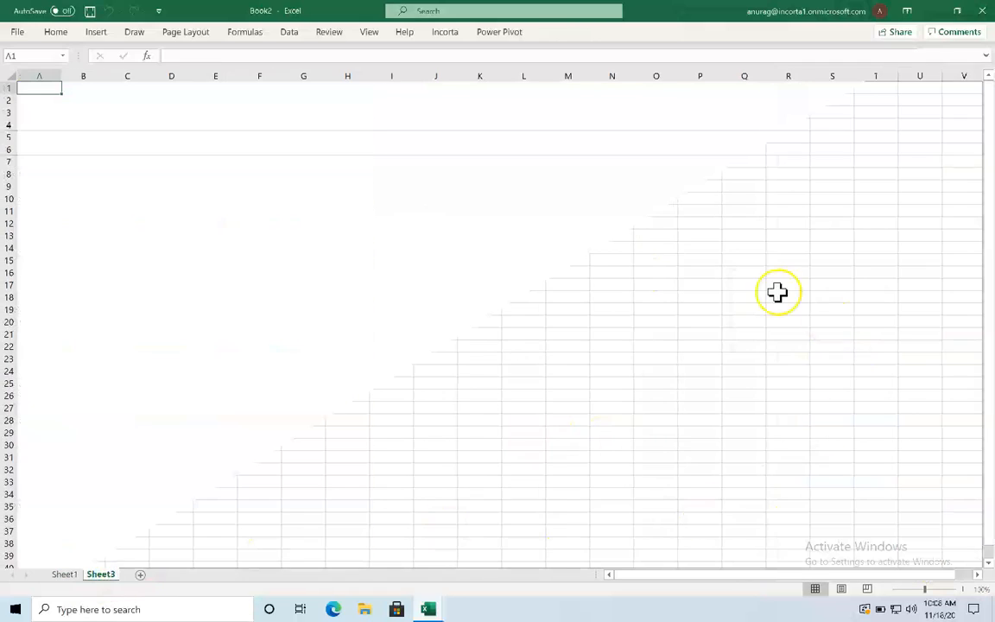
{"action": "left_click", "coordinate": [445, 32]}
{"action": "left_click", "coordinate": [22, 74]}
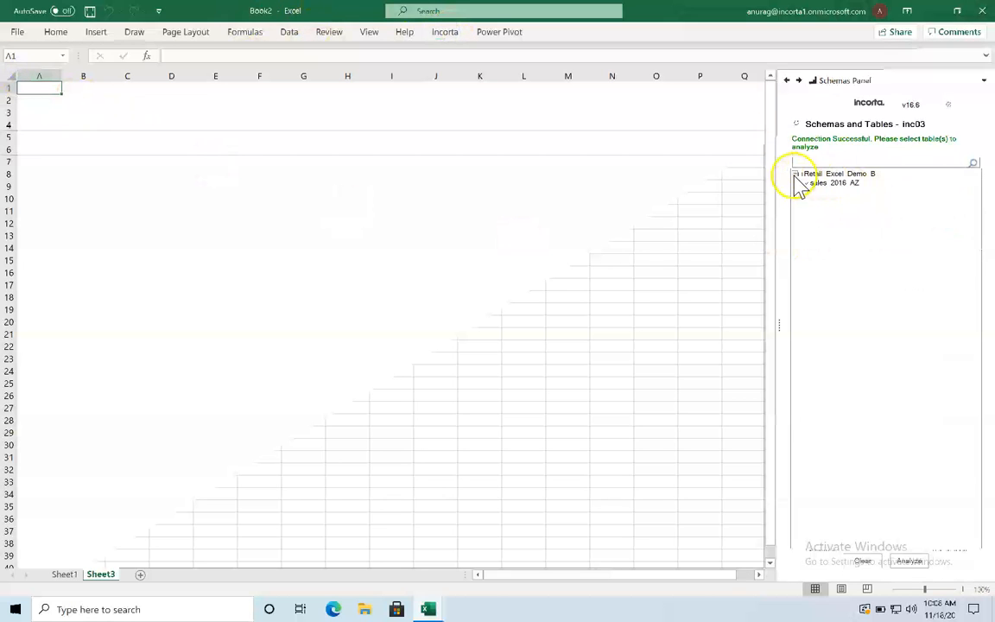
{"action": "left_click", "coordinate": [806, 183]}
{"action": "left_click", "coordinate": [912, 559]}
{"action": "left_click", "coordinate": [900, 540]}
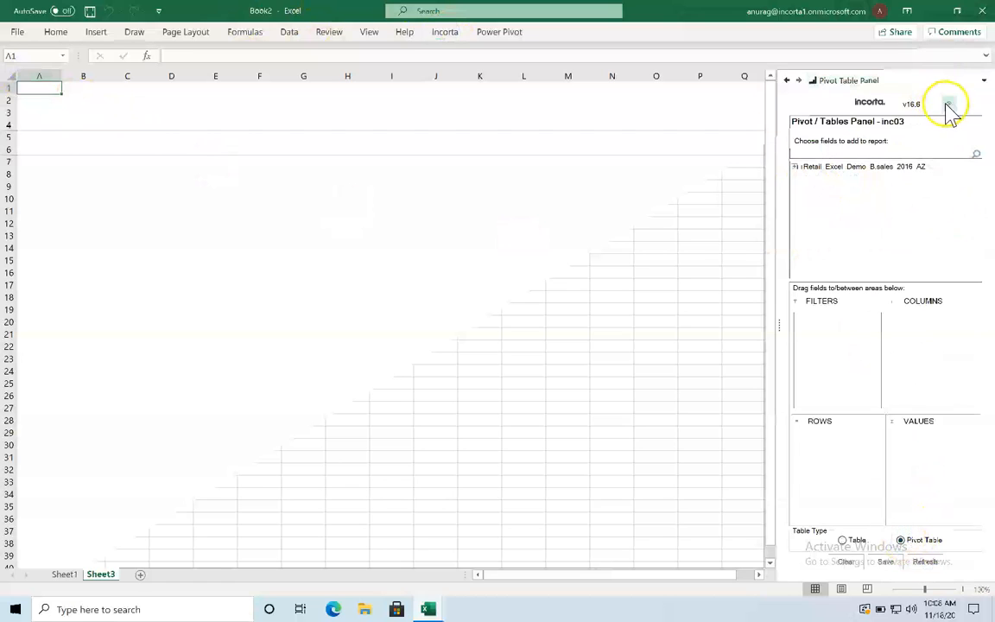
Step: Look through the add-in's panel list and pivot layout options without changing anything
{"action": "left_click", "coordinate": [984, 79]}
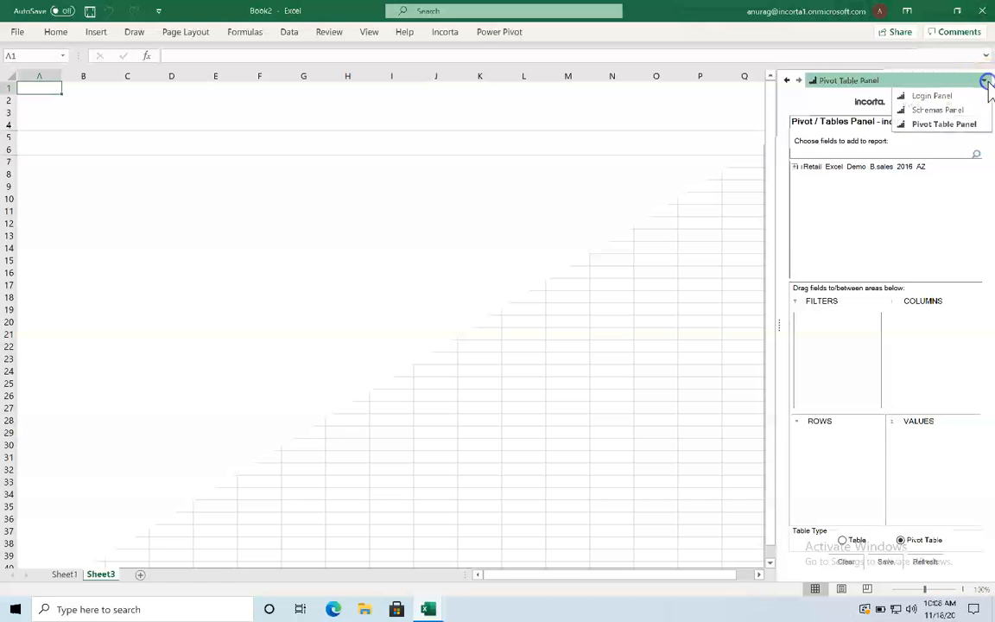
{"action": "left_click", "coordinate": [949, 125]}
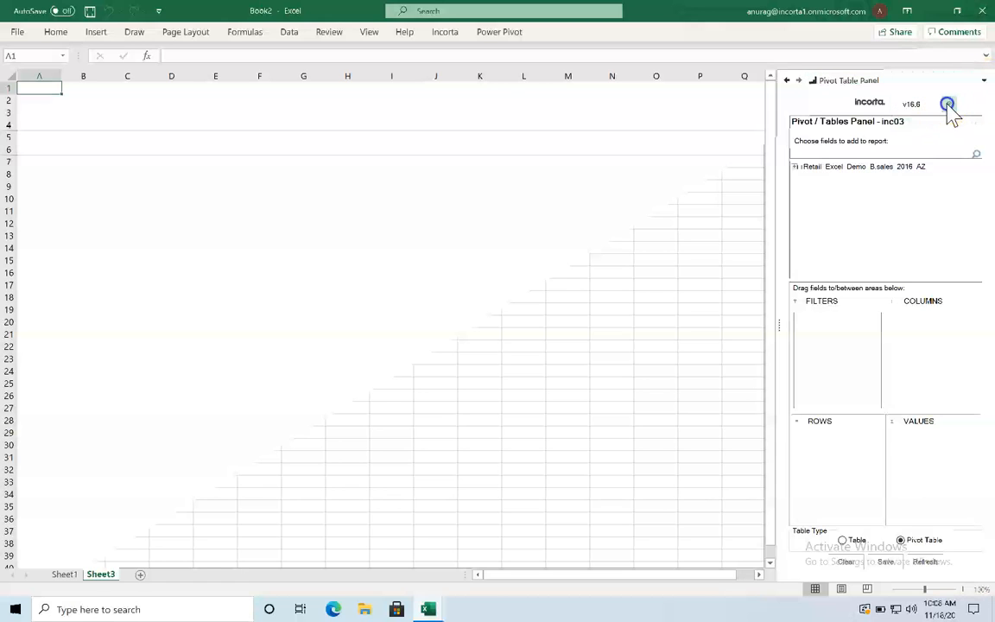
{"action": "left_click", "coordinate": [947, 104]}
{"action": "left_click", "coordinate": [850, 135]}
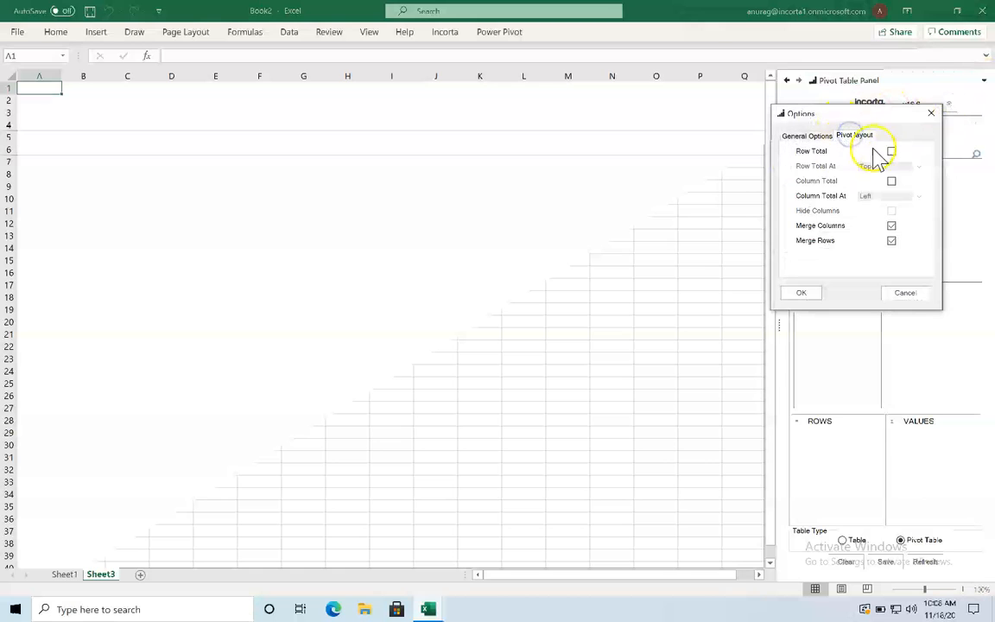
{"action": "left_click", "coordinate": [931, 114]}
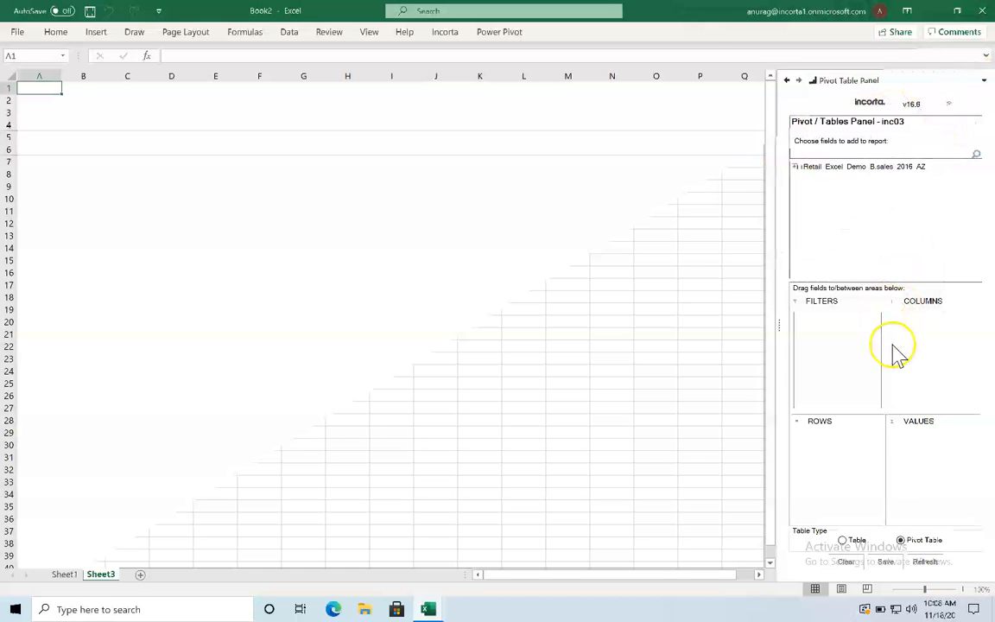
Step: Place Sales and Cost in Values, Quarter Number in Columns and Department in Rows
{"action": "left_click", "coordinate": [795, 166]}
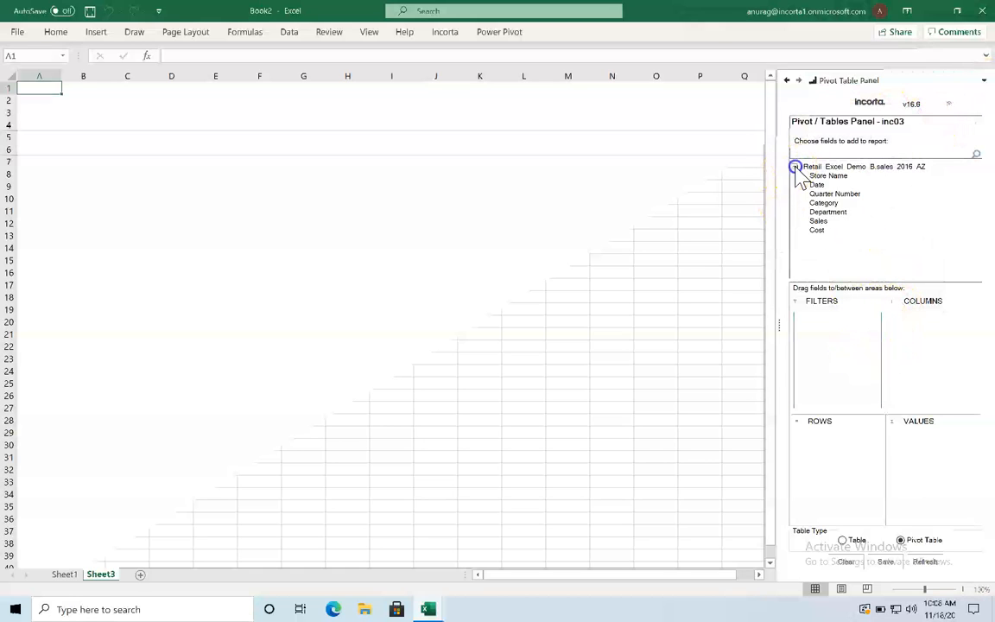
{"action": "left_click_drag", "start_coordinate": [816, 221], "coordinate": [925, 458]}
{"action": "left_click_drag", "start_coordinate": [818, 230], "coordinate": [934, 456]}
{"action": "left_click_drag", "start_coordinate": [824, 196], "coordinate": [935, 346]}
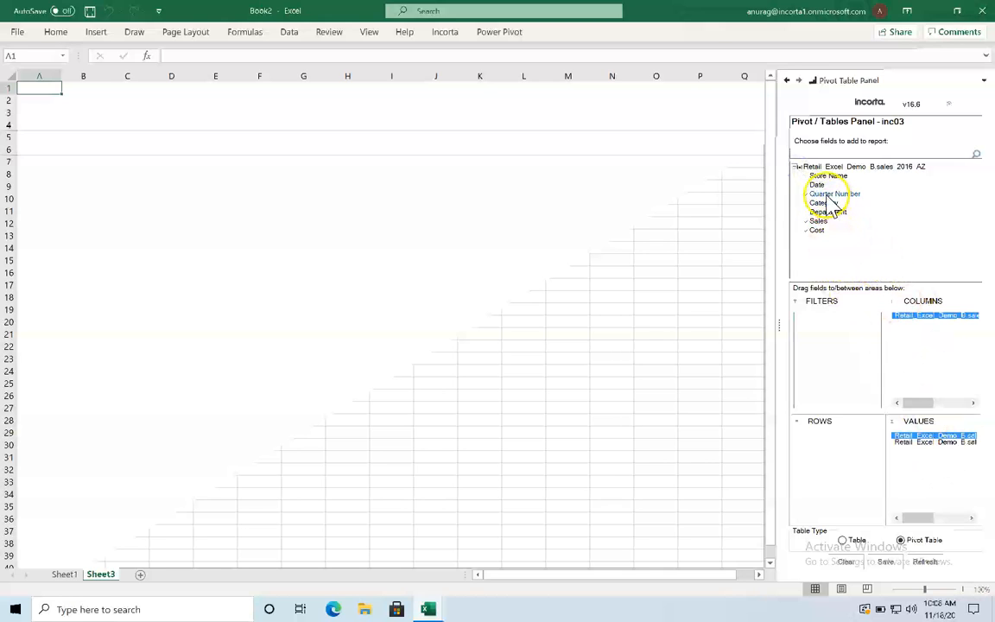
{"action": "left_click_drag", "start_coordinate": [825, 211], "coordinate": [841, 464]}
Step: Try Category as a pivot filter, remove it, then generate the pivot, confirming the overwrite
{"action": "left_click_drag", "start_coordinate": [824, 204], "coordinate": [833, 371]}
{"action": "left_click", "coordinate": [801, 321]}
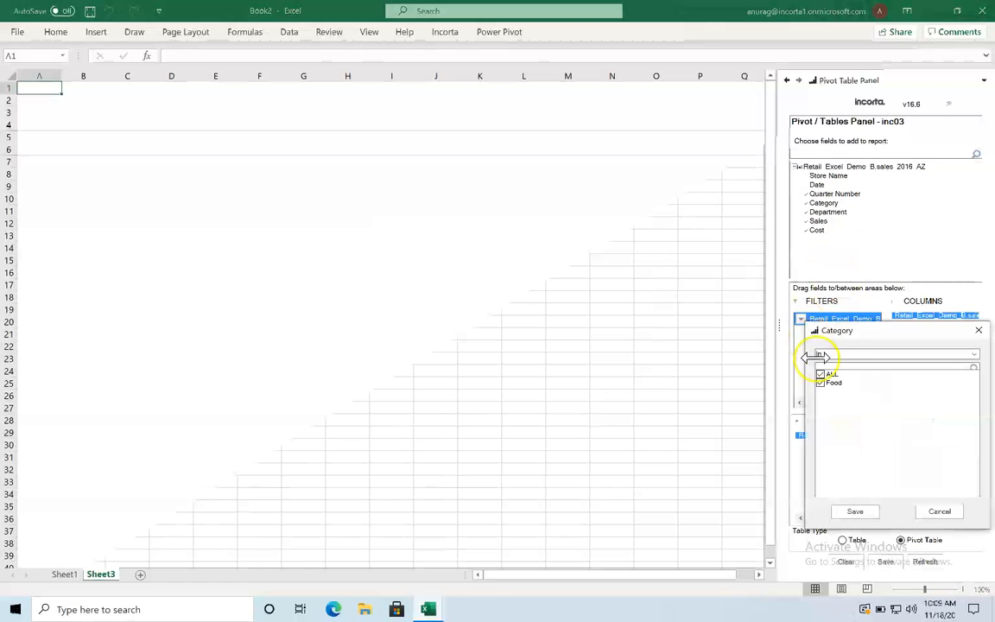
{"action": "left_click", "coordinate": [981, 333]}
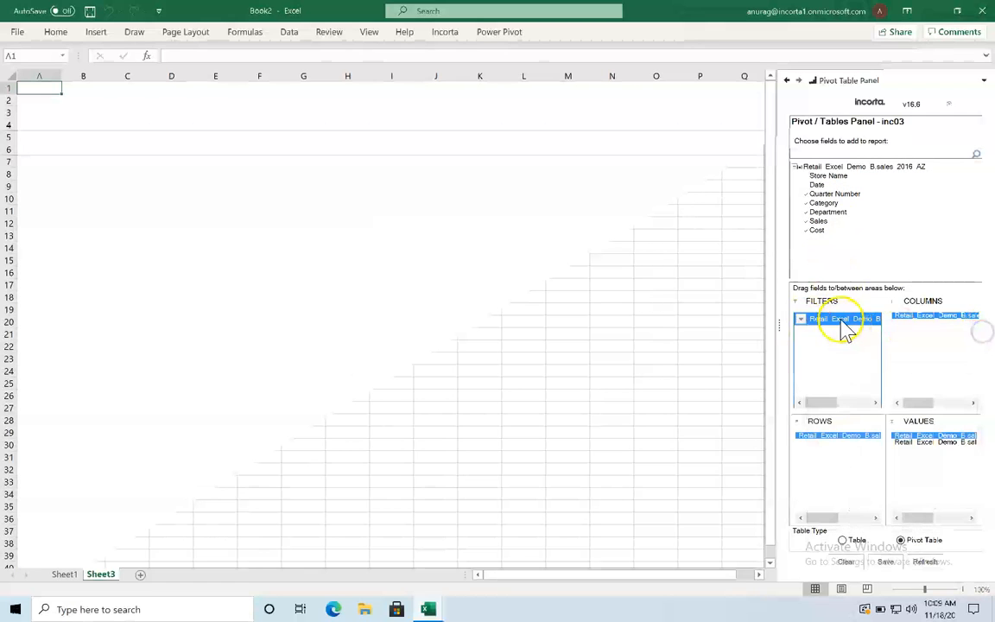
{"action": "right_click", "coordinate": [844, 328]}
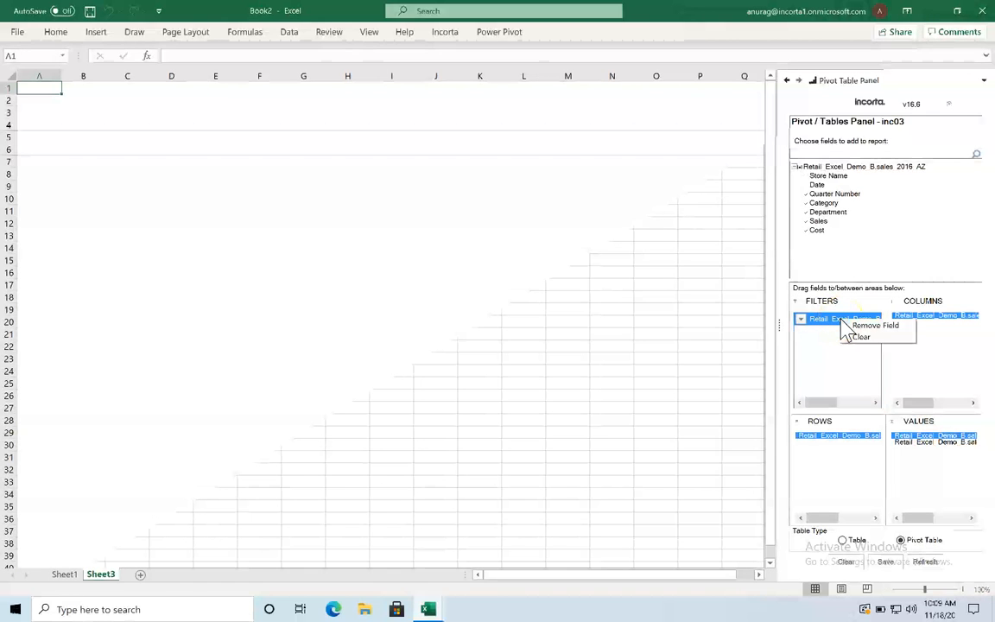
{"action": "left_click", "coordinate": [870, 324]}
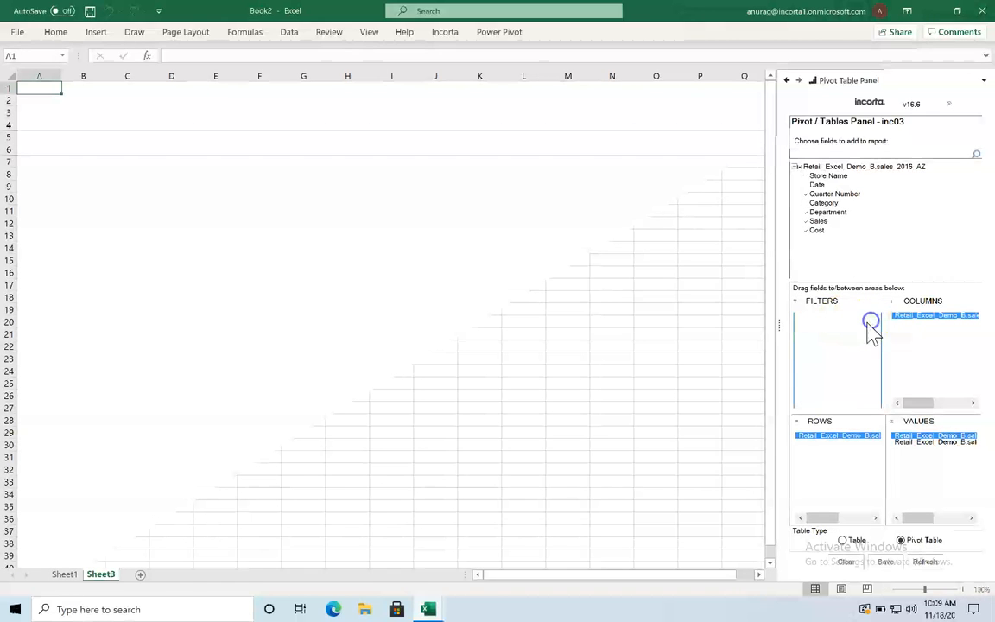
{"action": "left_click", "coordinate": [925, 562]}
{"action": "left_click", "coordinate": [910, 341]}
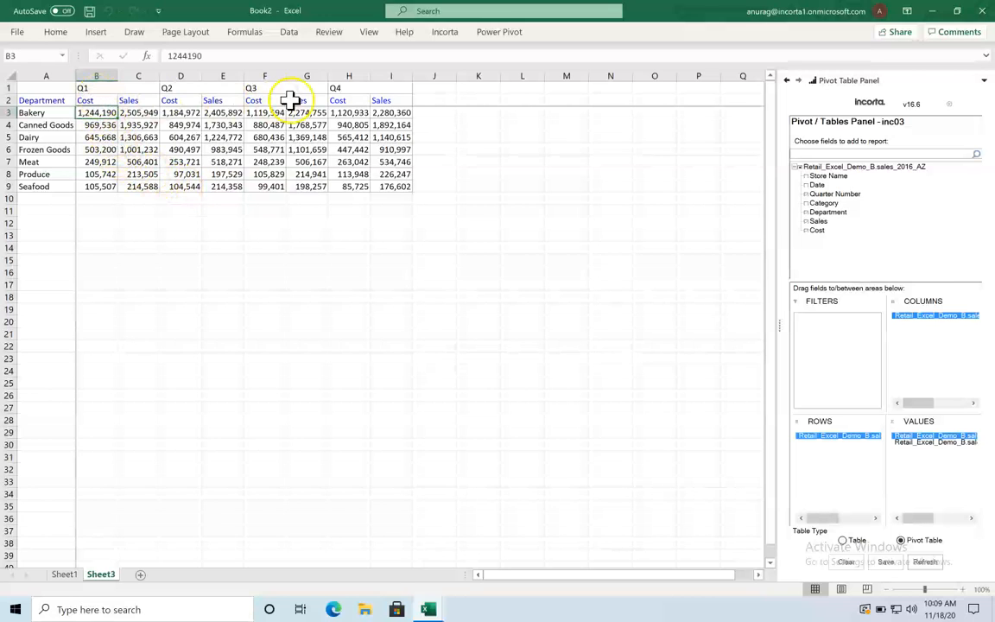
Step: Drill into the Produce Q1 Sales value in C8 to list its detail records on Sheet5
{"action": "left_click", "coordinate": [140, 175]}
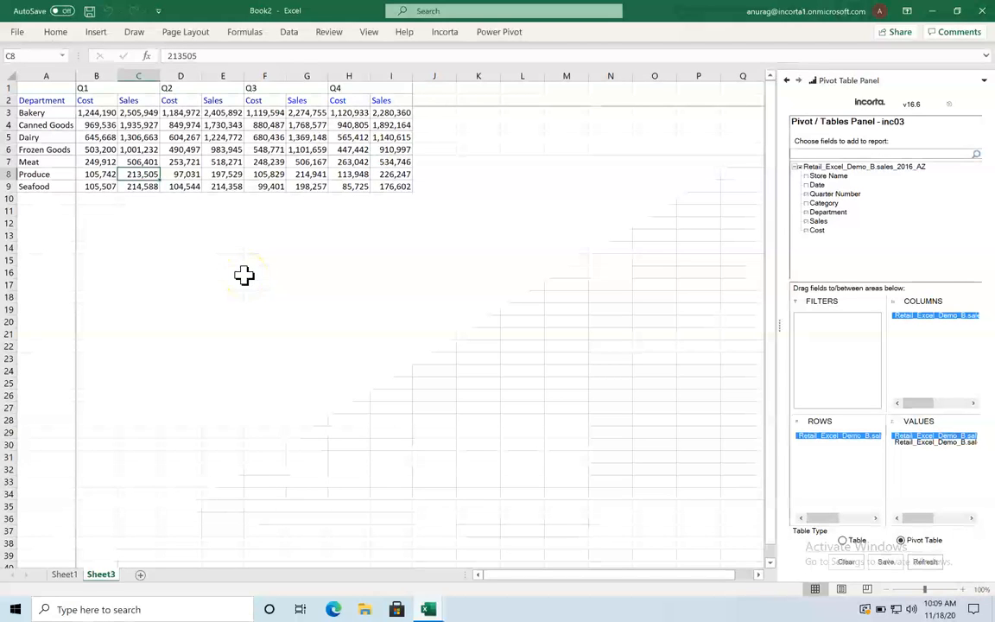
{"action": "double_click", "coordinate": [141, 175]}
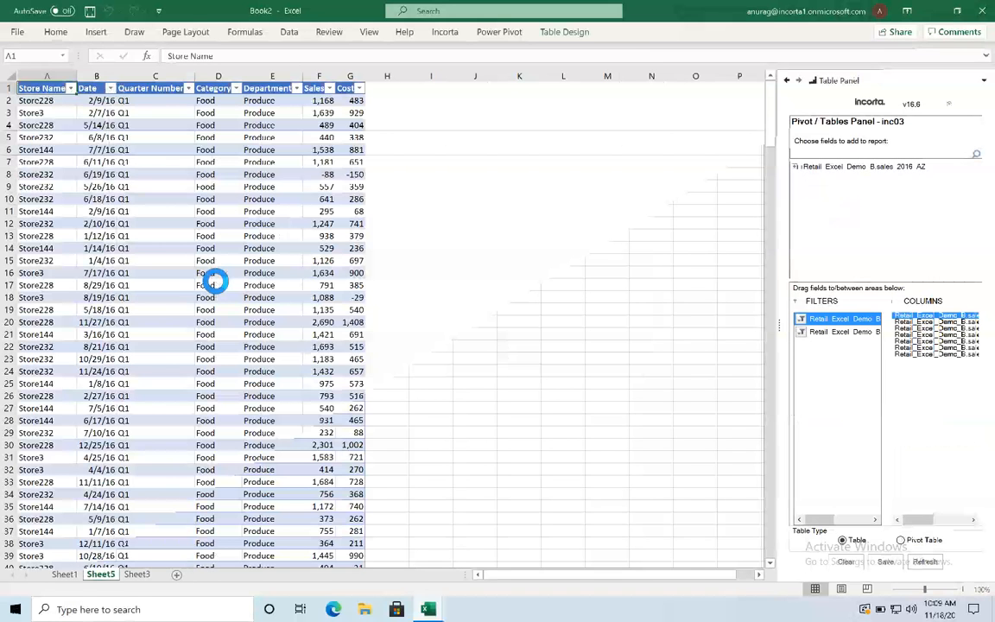
{"action": "scroll", "coordinate": [183, 263], "scroll_direction": "down", "scroll_amount": 20}
{"action": "scroll", "coordinate": [183, 263], "scroll_direction": "down", "scroll_amount": 20}
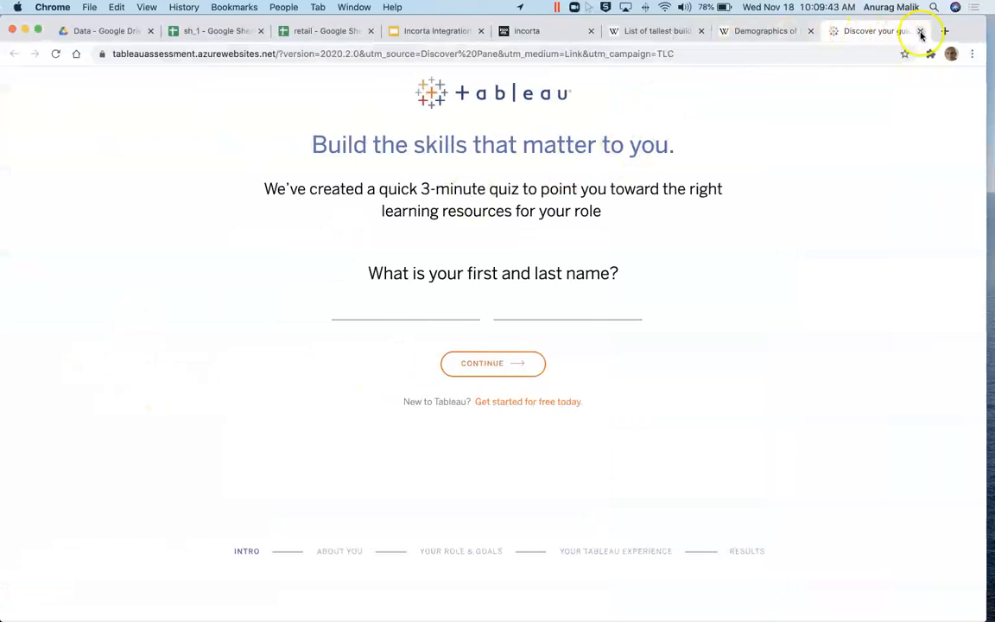
Step: Close the Tableau quiz, tallest buildings and Demographics of India tabs
{"action": "left_click", "coordinate": [920, 32]}
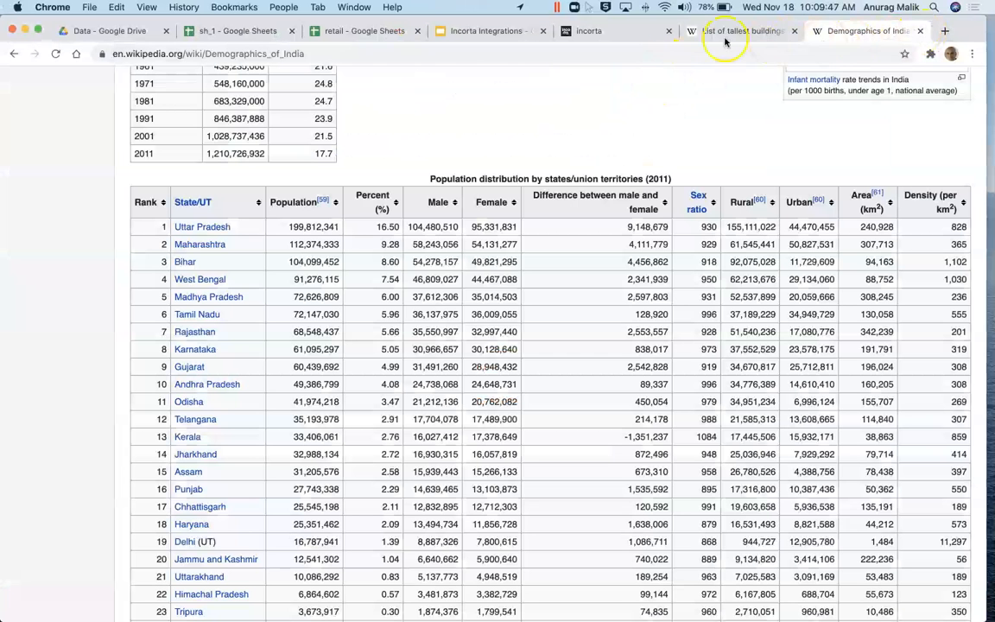
{"action": "left_click", "coordinate": [795, 31]}
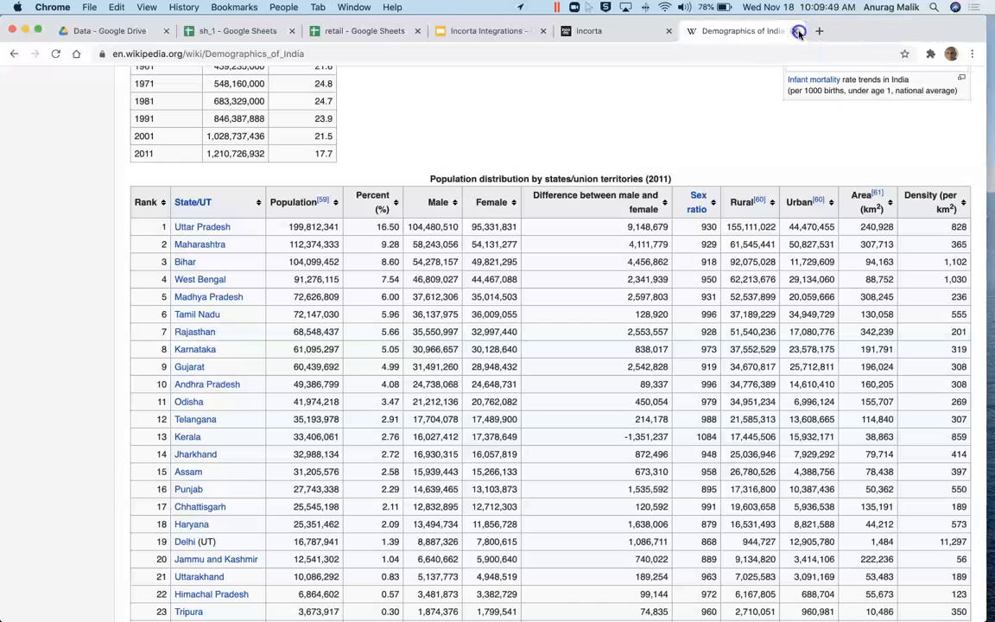
{"action": "left_click", "coordinate": [799, 31]}
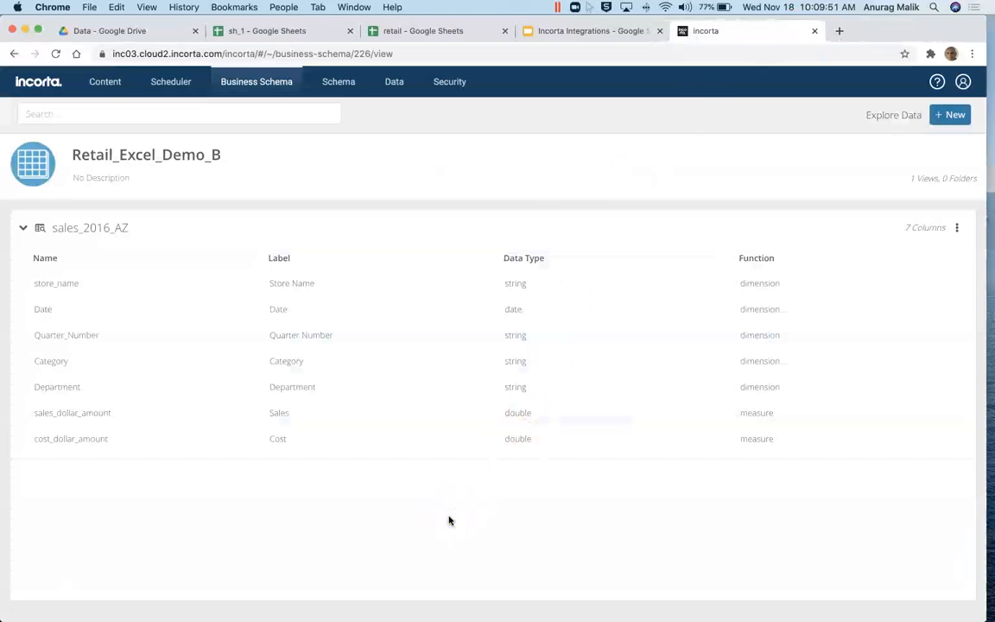
Step: Switch to Tableau and back to Chrome, then bring up Incorta's Schema list
{"action": "key", "text": "super+Tab"}
{"action": "key", "text": "super+Tab"}
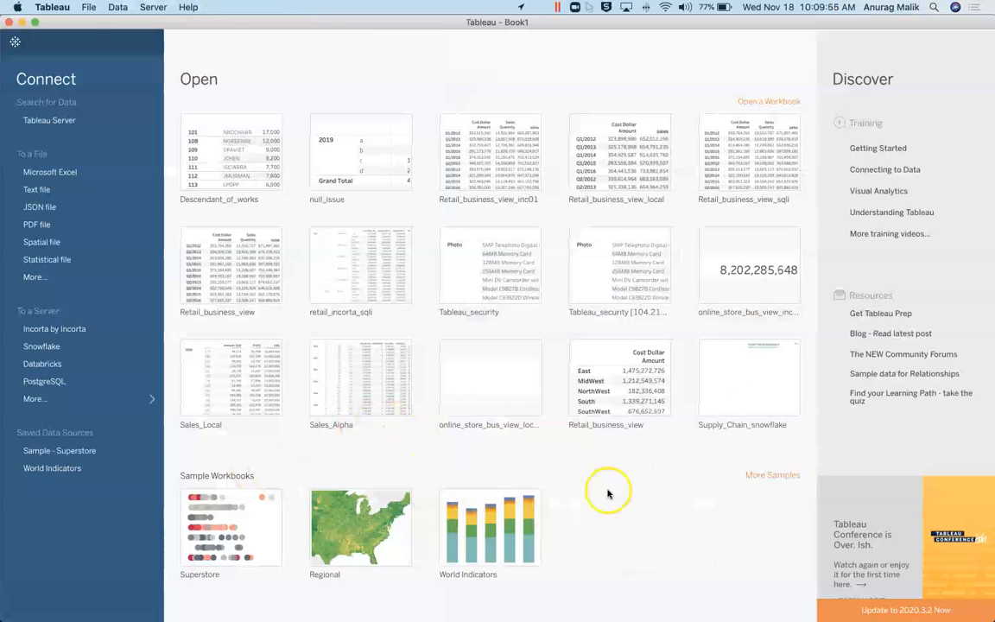
{"action": "key", "text": "super+Tab"}
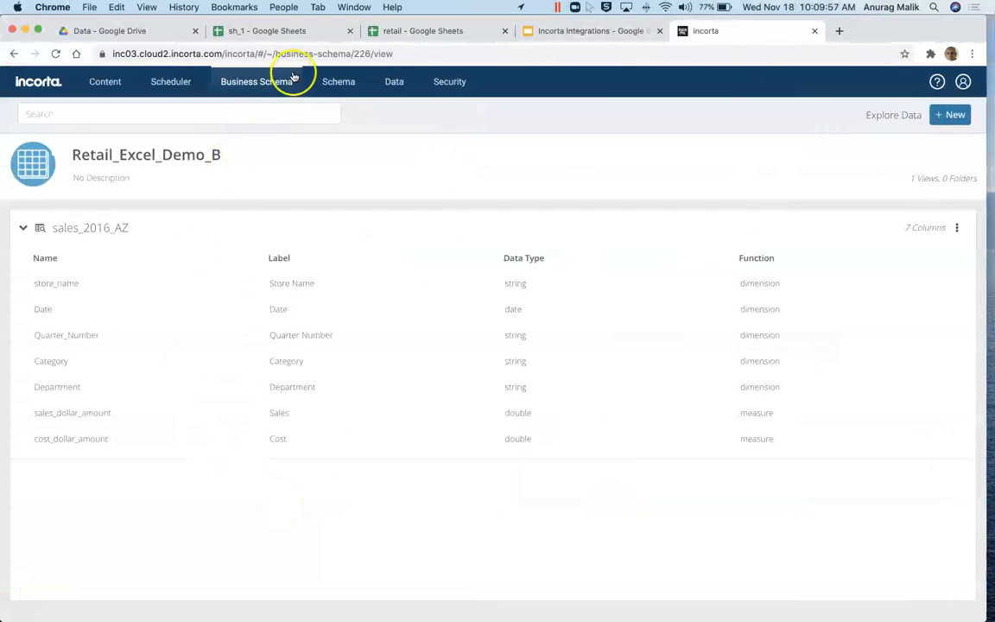
{"action": "left_click", "coordinate": [345, 83]}
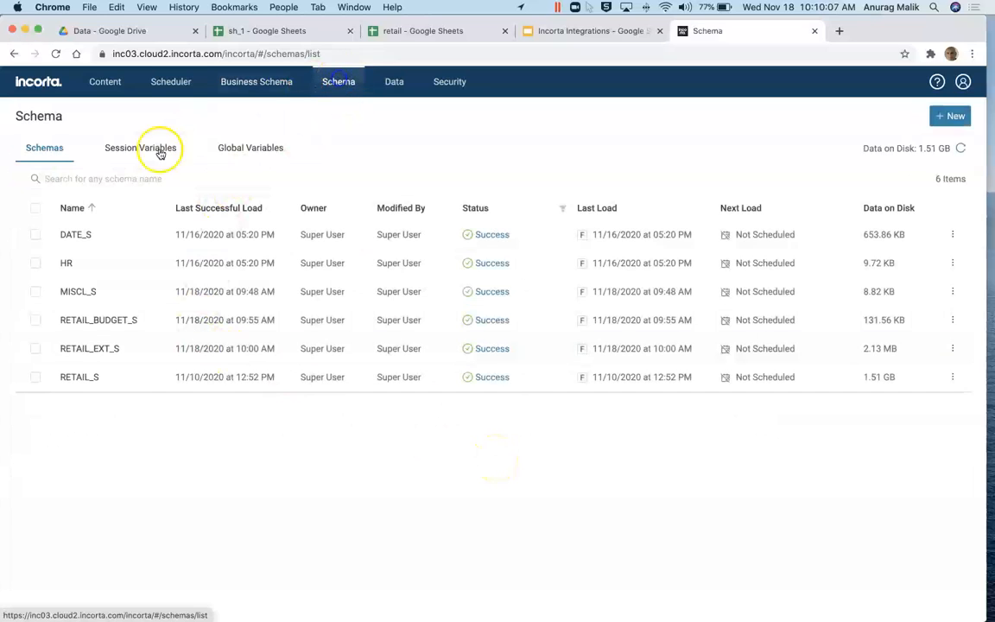
Step: From RETAIL_S, open the RETAIL_B business schema, review the sales view columns, and start Explore Data
{"action": "left_click", "coordinate": [80, 376]}
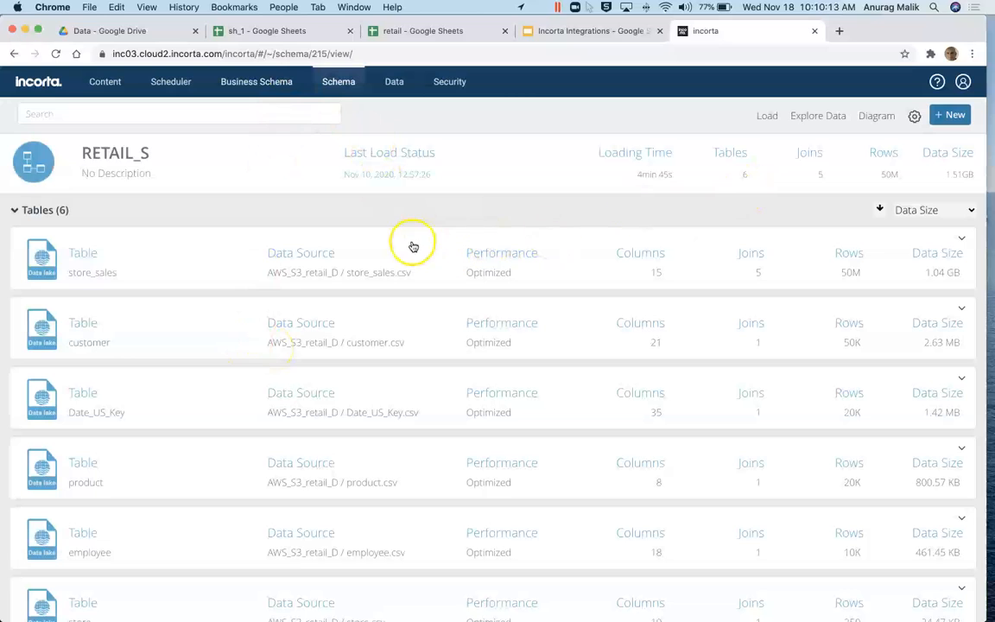
{"action": "left_click", "coordinate": [252, 96]}
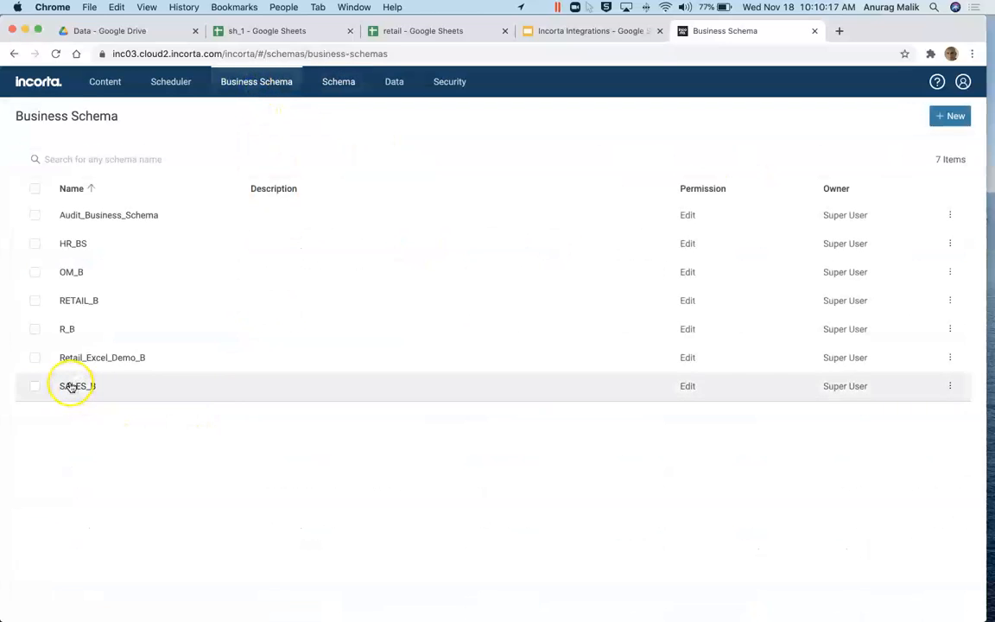
{"action": "left_click", "coordinate": [78, 302]}
{"action": "left_click", "coordinate": [44, 238]}
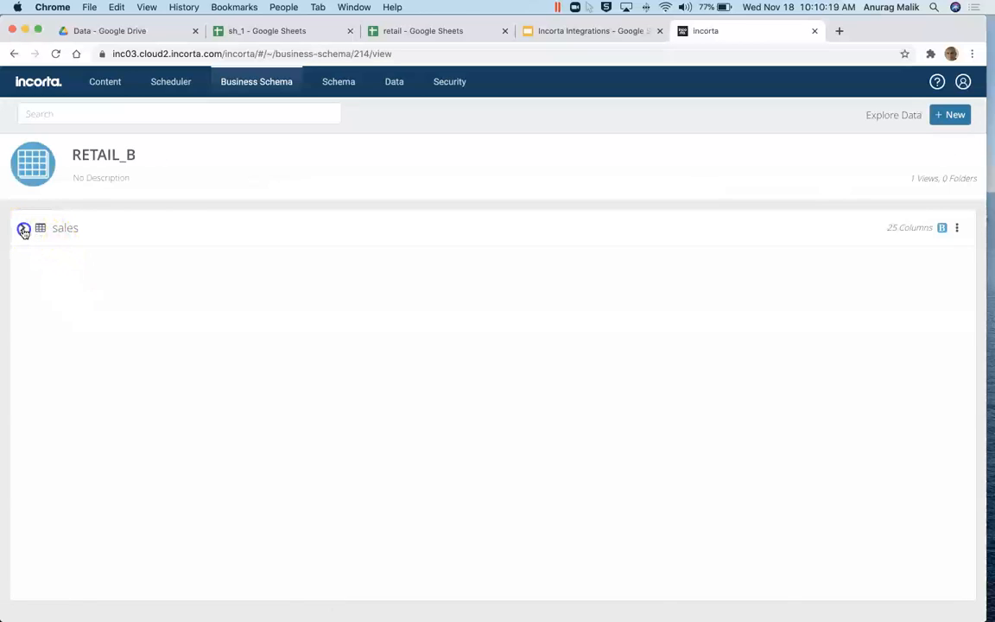
{"action": "scroll", "coordinate": [275, 329], "scroll_direction": "down", "scroll_amount": 3}
{"action": "scroll", "coordinate": [275, 328], "scroll_direction": "up", "scroll_amount": 3}
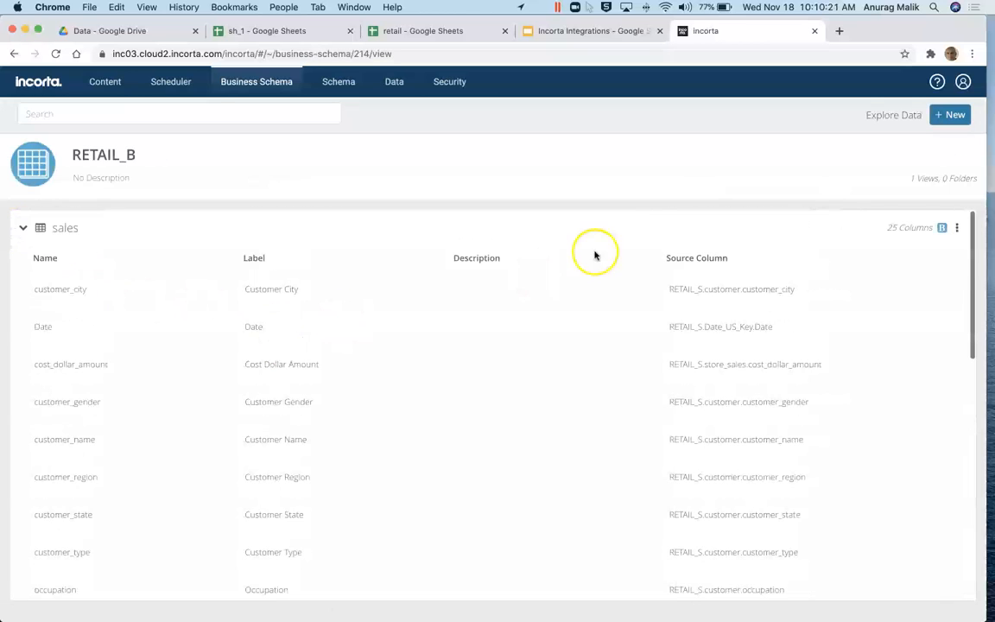
{"action": "left_click", "coordinate": [874, 116]}
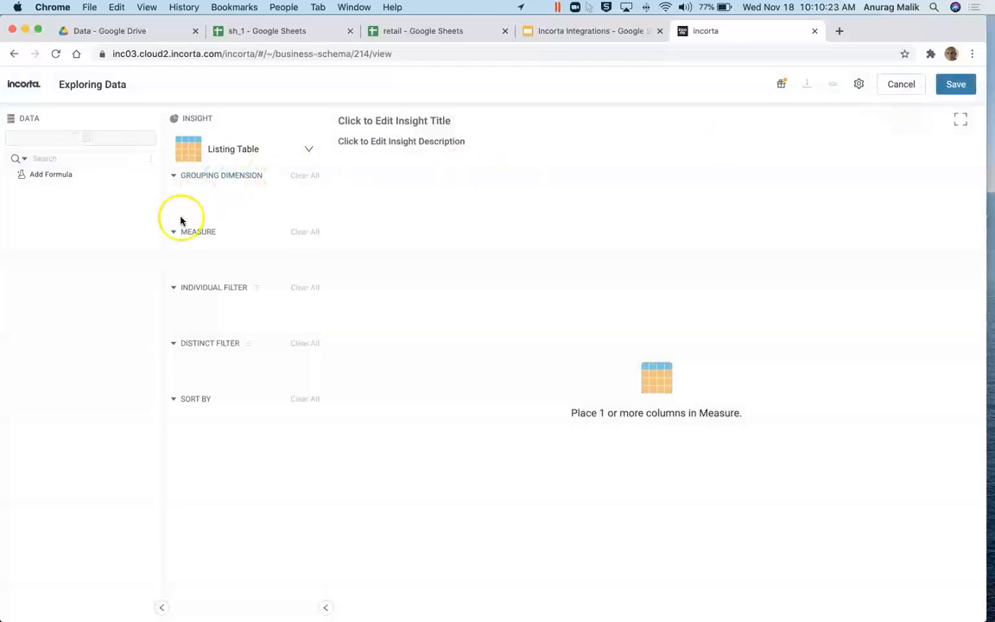
Step: Add all sales view columns as measures and inspect the insight's query plan
{"action": "left_click_drag", "start_coordinate": [48, 207], "coordinate": [230, 259]}
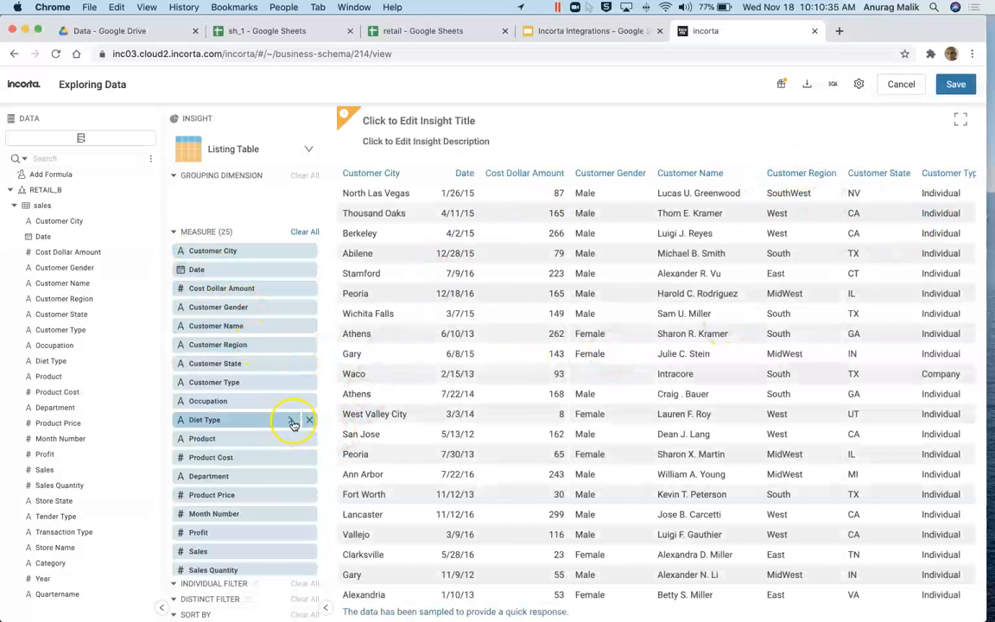
{"action": "left_click", "coordinate": [291, 421]}
{"action": "left_click", "coordinate": [399, 490]}
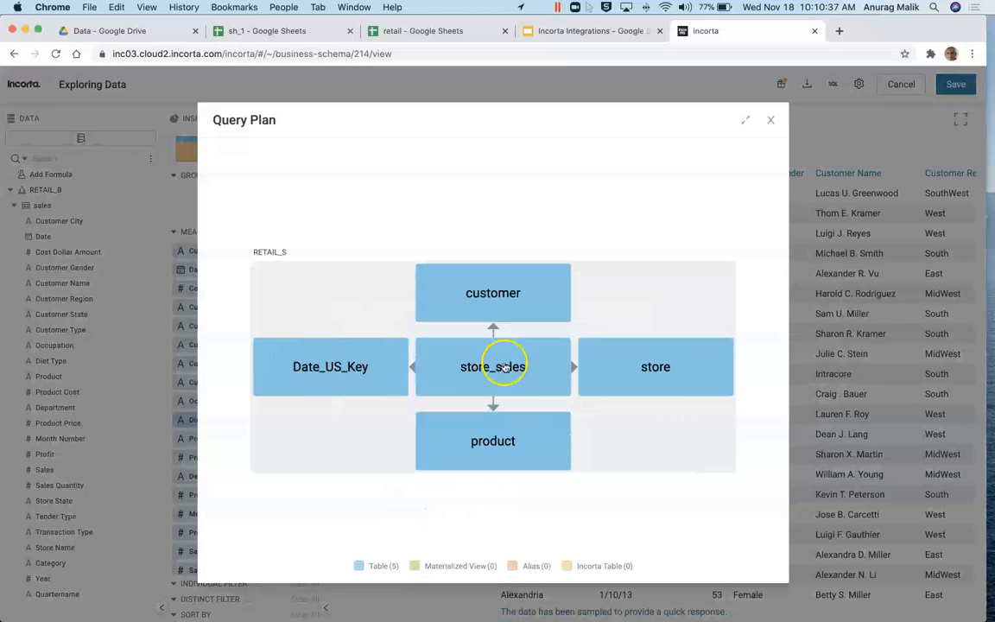
Step: Close the query plan and exit the analyzer without saving
{"action": "left_click", "coordinate": [772, 123]}
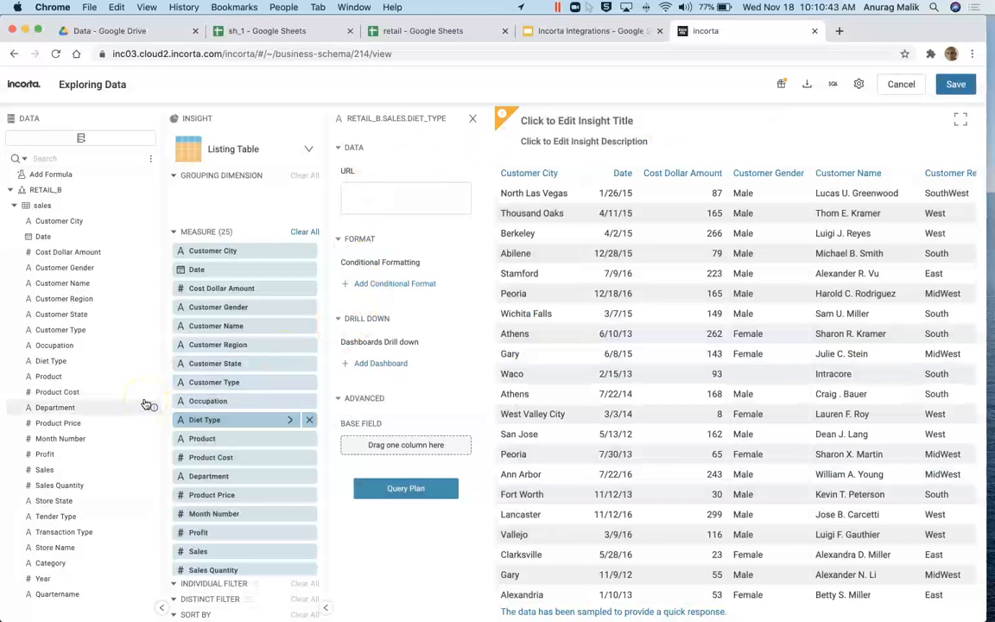
{"action": "left_click", "coordinate": [902, 87]}
{"action": "left_click", "coordinate": [593, 377]}
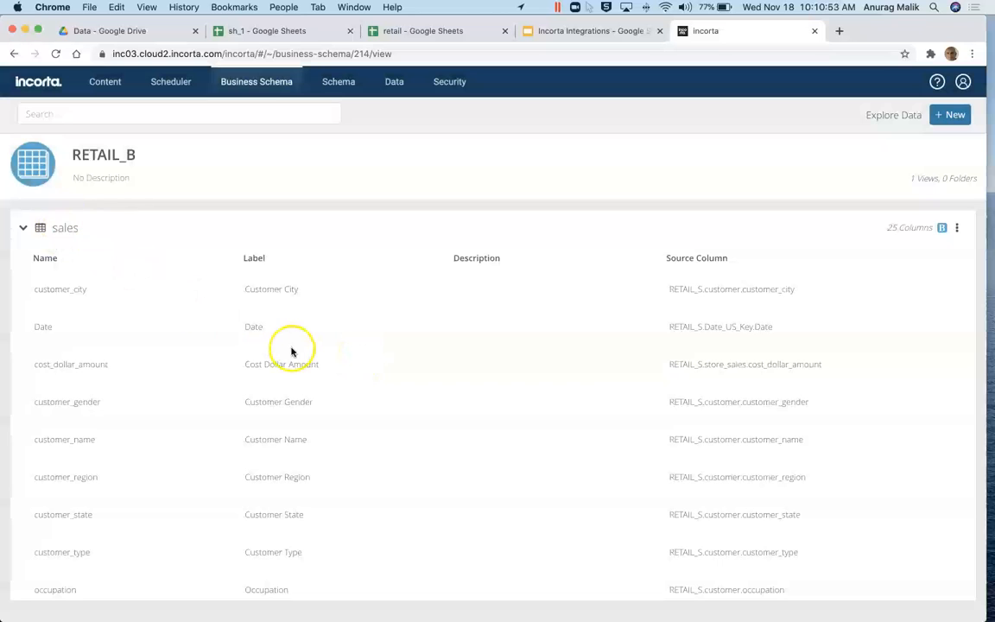
Step: In Tableau, connect to Incorta over PostgreSQL, entering the database password and signing in
{"action": "key", "text": "super+Tab"}
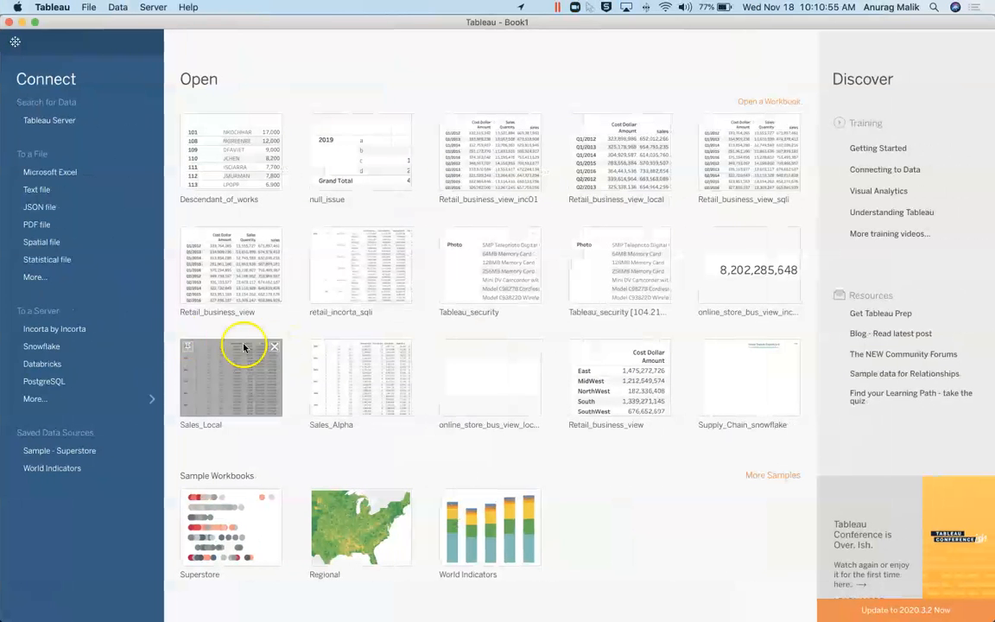
{"action": "left_click", "coordinate": [63, 382]}
{"action": "left_click", "coordinate": [349, 274]}
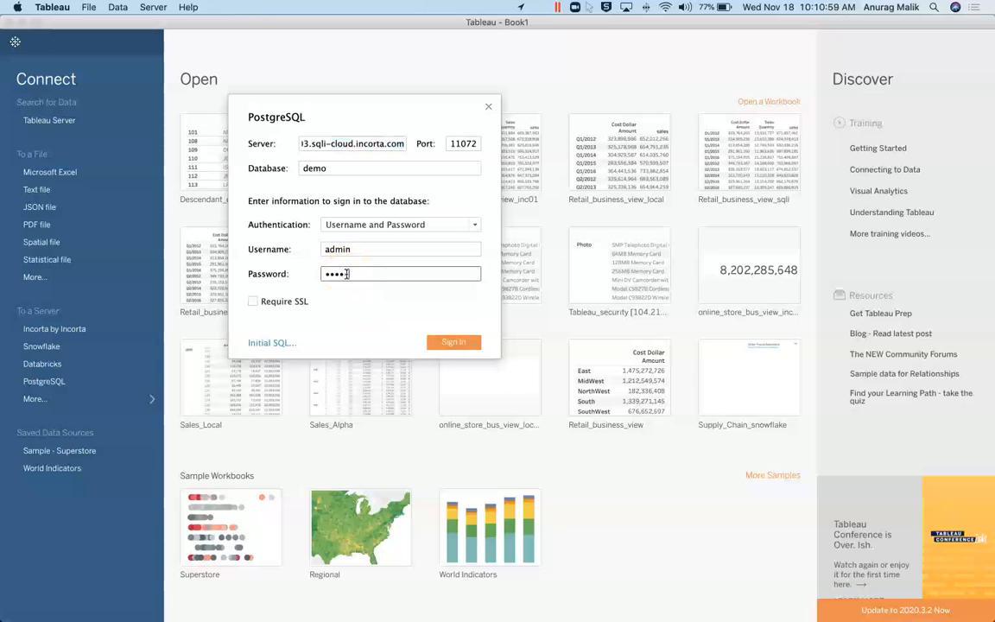
{"action": "left_click", "coordinate": [453, 342]}
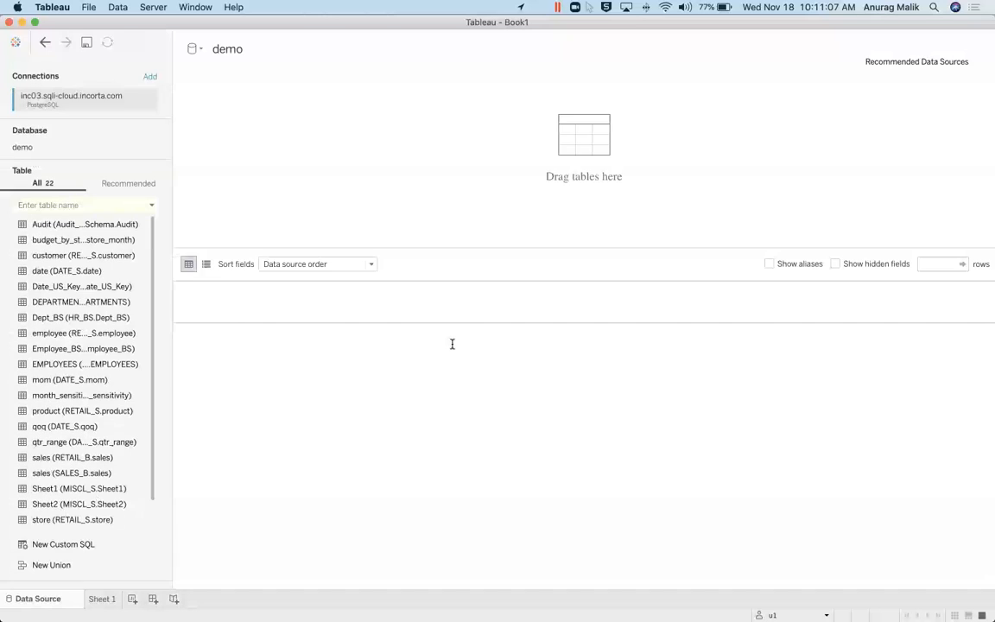
Step: Search 'retail_b', add the sales table as the data source, update the preview, and open Sheet 1
{"action": "left_click", "coordinate": [97, 205]}
{"action": "type", "text": "r"}
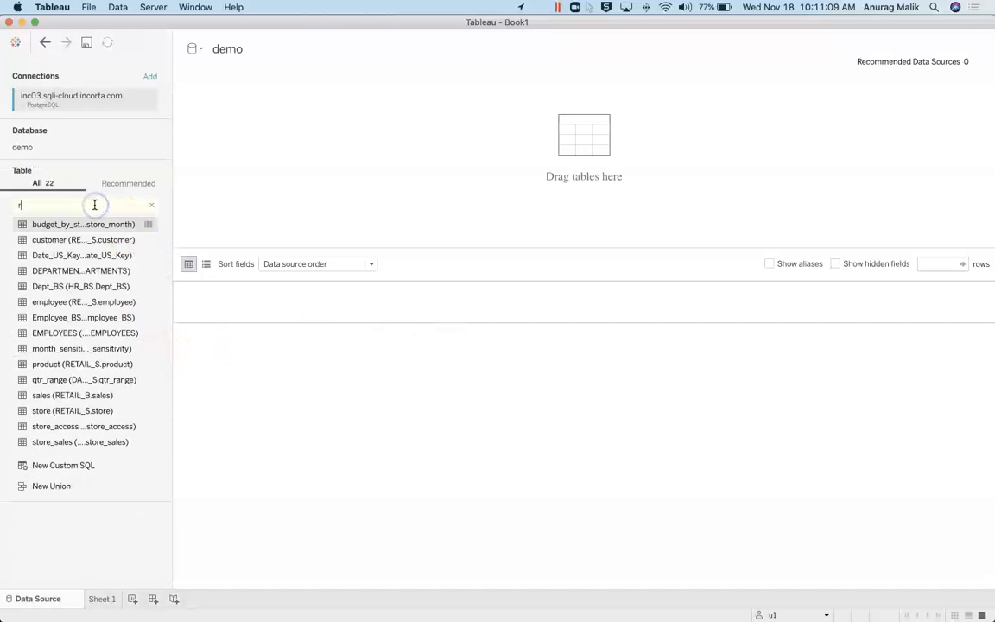
{"action": "type", "text": "etail_b"}
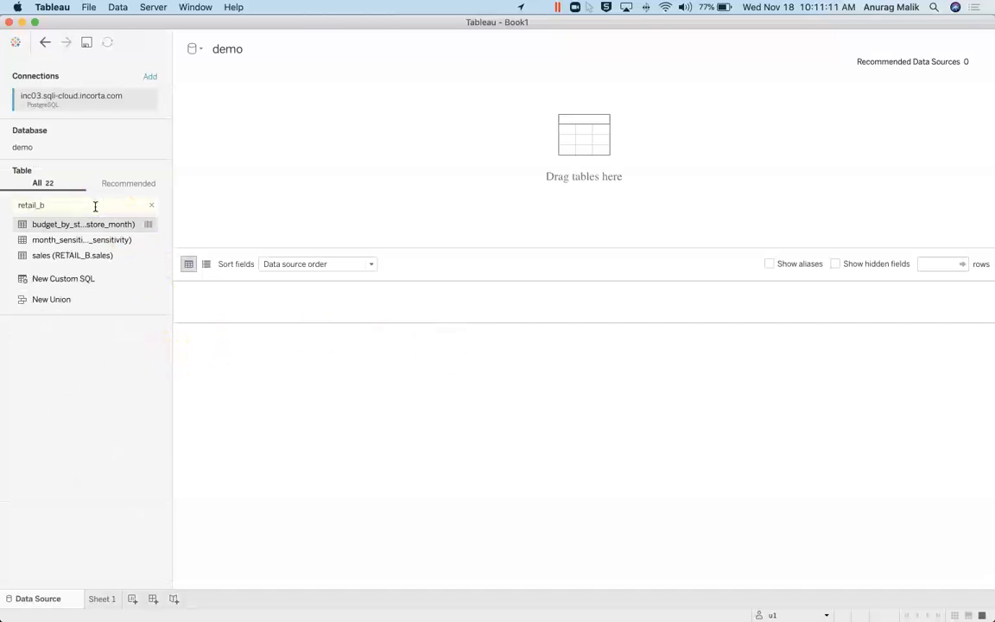
{"action": "left_click_drag", "start_coordinate": [173, 178], "coordinate": [241, 181]}
{"action": "left_click_drag", "start_coordinate": [49, 256], "coordinate": [389, 187]}
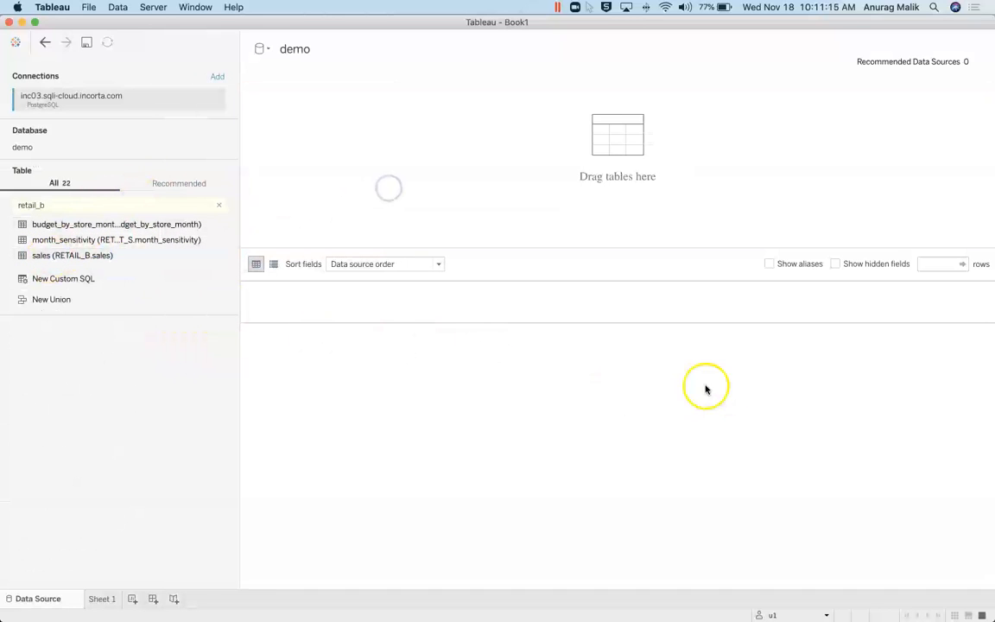
{"action": "left_click", "coordinate": [616, 437]}
{"action": "left_click", "coordinate": [483, 396]}
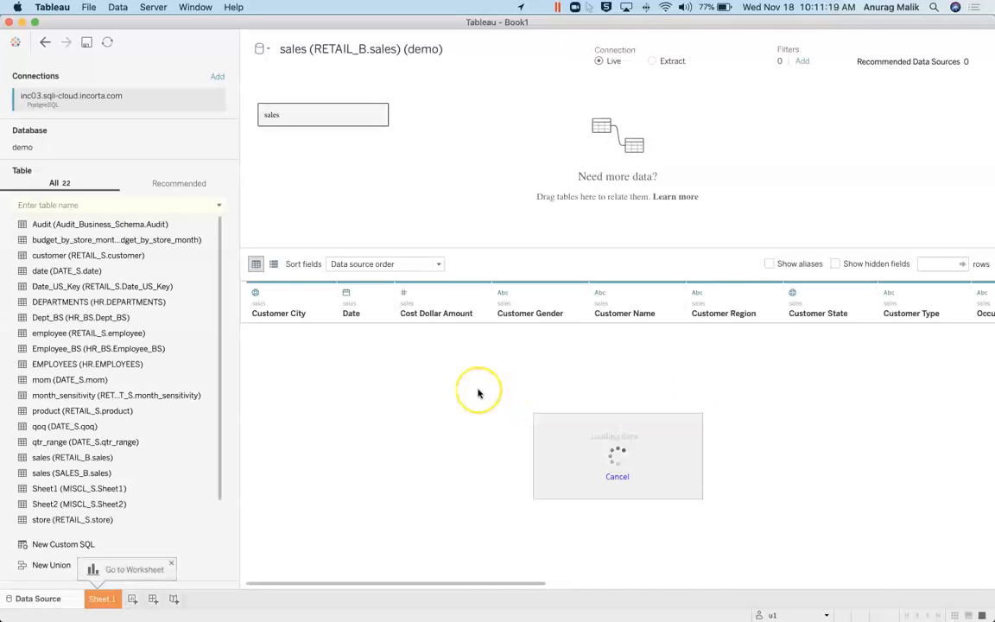
{"action": "left_click", "coordinate": [102, 599]}
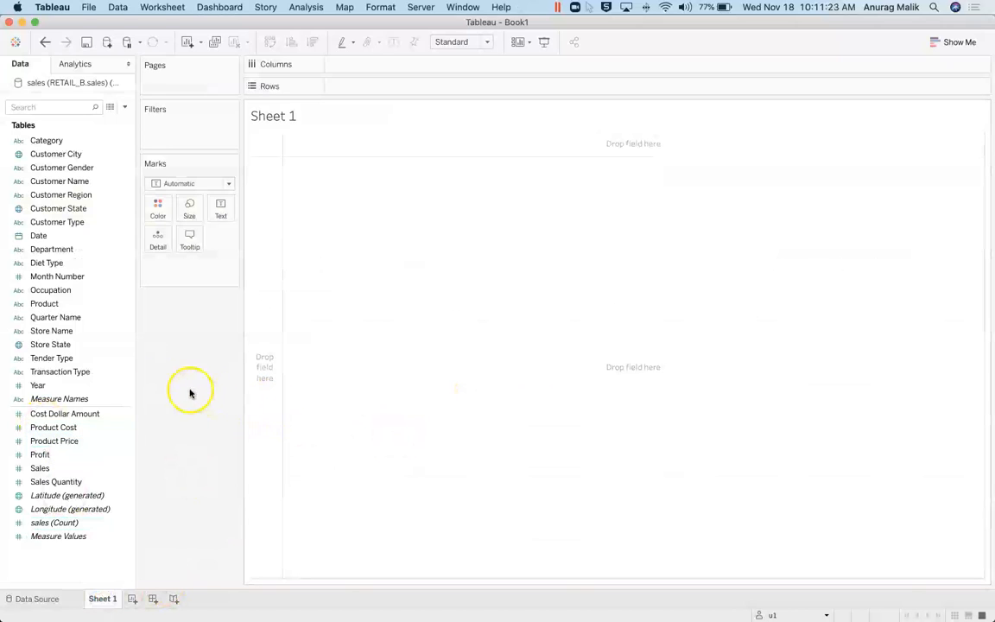
Step: List Store Name on Rows with the count of sales for each store
{"action": "left_click_drag", "start_coordinate": [57, 330], "coordinate": [348, 228]}
{"action": "left_click_drag", "start_coordinate": [318, 413], "coordinate": [167, 509]}
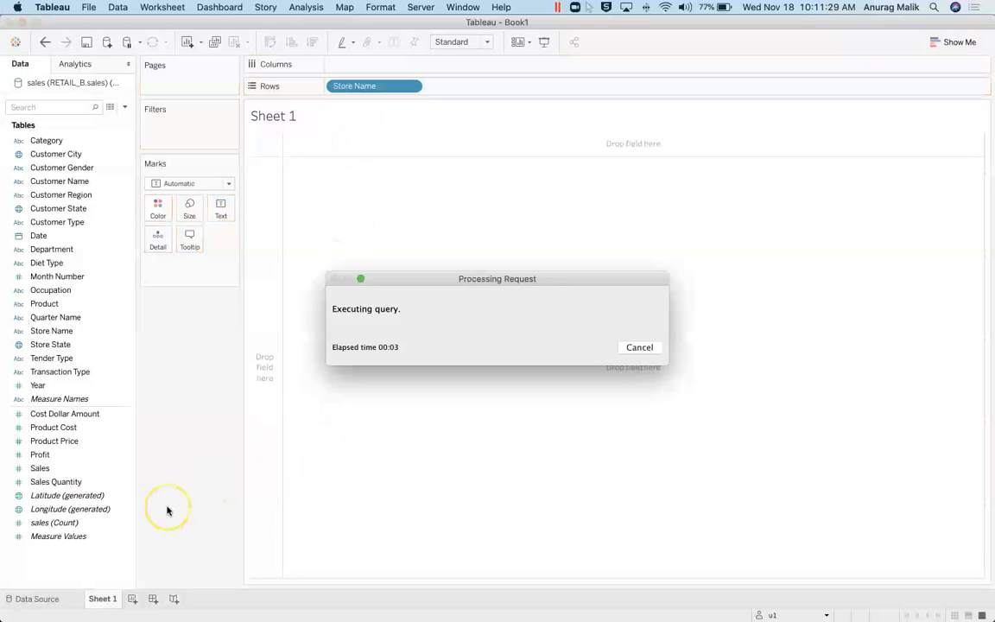
{"action": "left_click_drag", "start_coordinate": [96, 523], "coordinate": [328, 322]}
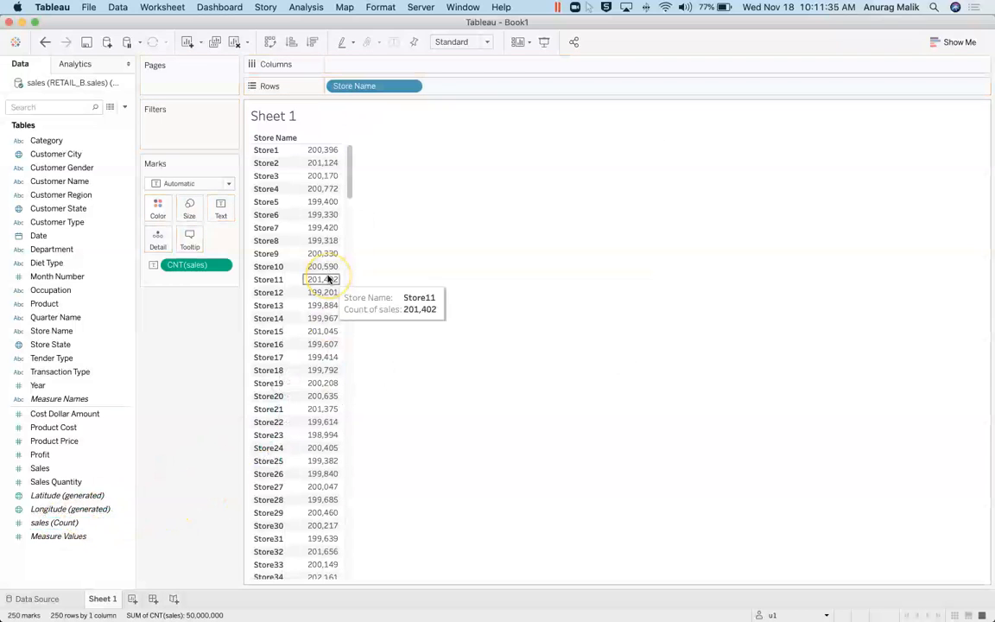
Step: Add a grand total row (50,000,000) and create a new blank Sheet 2
{"action": "left_click", "coordinate": [74, 65]}
{"action": "left_click_drag", "start_coordinate": [61, 156], "coordinate": [413, 156]}
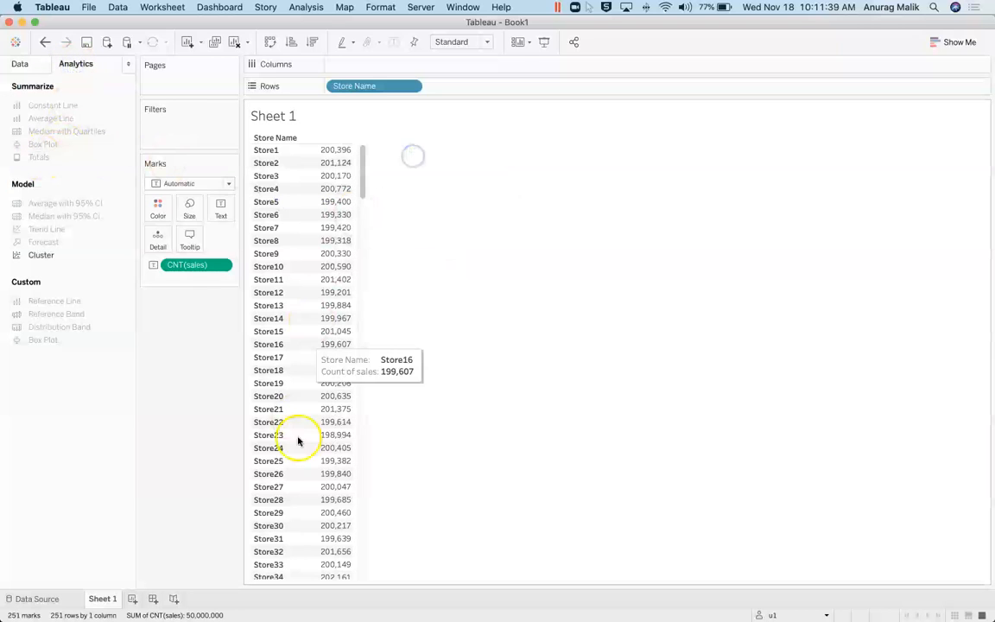
{"action": "scroll", "coordinate": [304, 452], "scroll_direction": "down", "scroll_amount": 20}
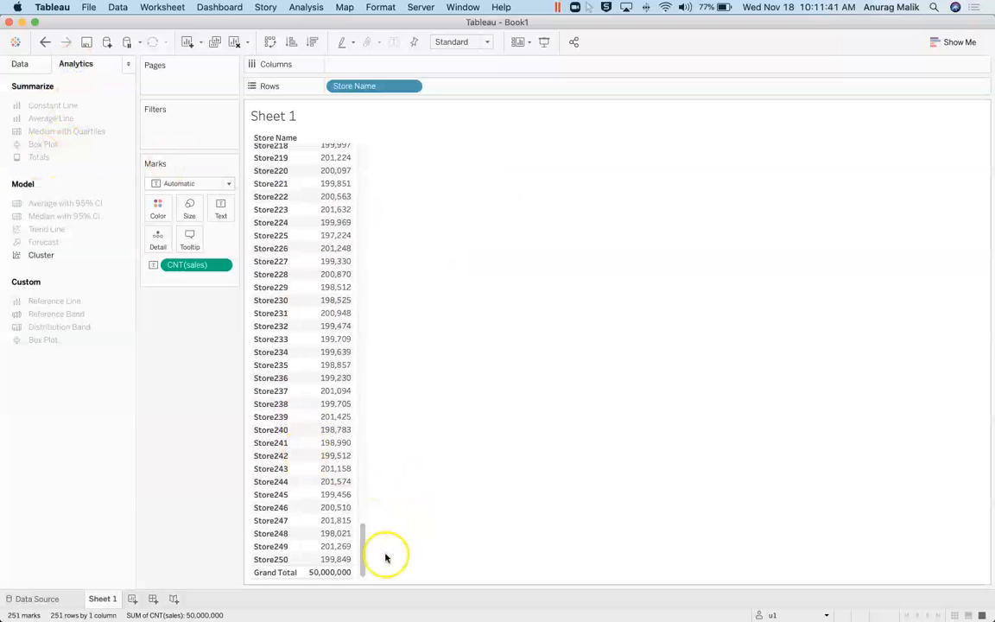
{"action": "left_click", "coordinate": [131, 599]}
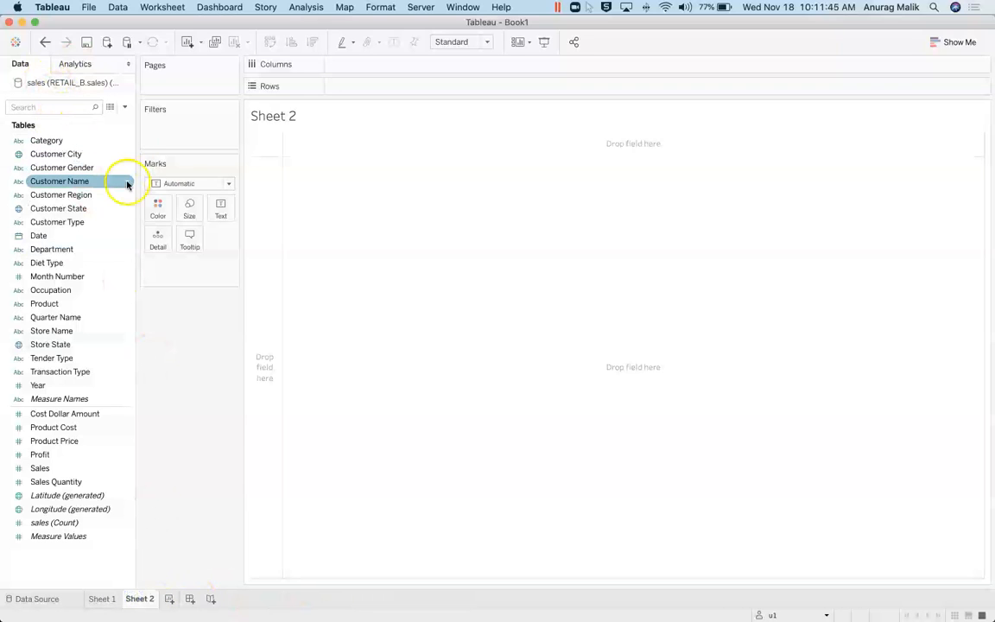
Step: Map total Sales by Store State as a filled US map, then return to Incorta in Chrome
{"action": "mouse_move", "coordinate": [58, 321]}
{"action": "left_mouse_down"}
{"action": "mouse_move", "coordinate": [143, 288]}
{"action": "mouse_move", "coordinate": [63, 323]}
{"action": "left_mouse_up"}
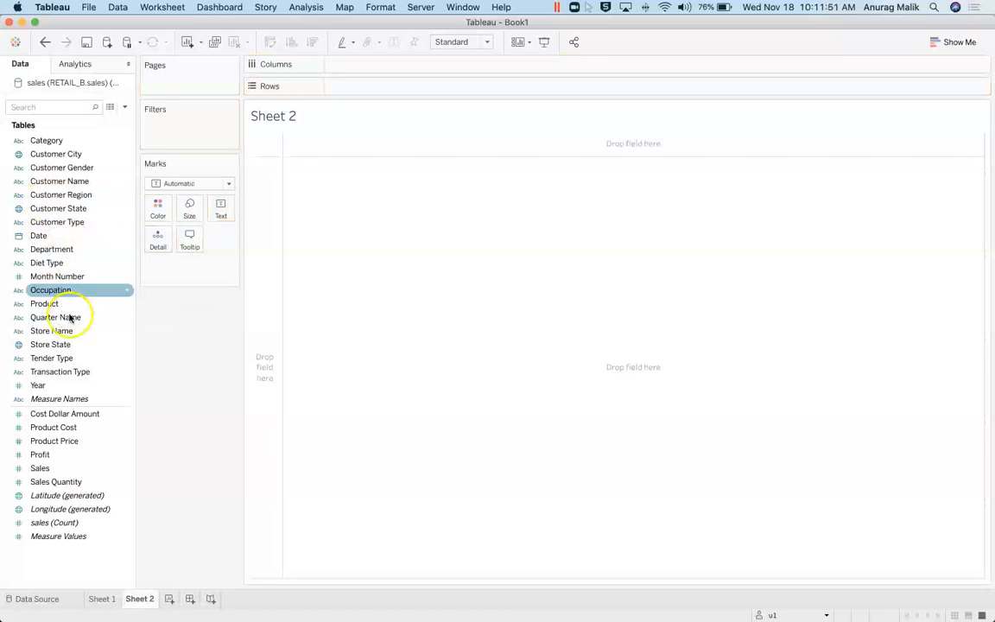
{"action": "left_click_drag", "start_coordinate": [53, 345], "coordinate": [26, 522]}
{"action": "left_click", "coordinate": [38, 471]}
{"action": "left_click_drag", "start_coordinate": [38, 471], "coordinate": [315, 345]}
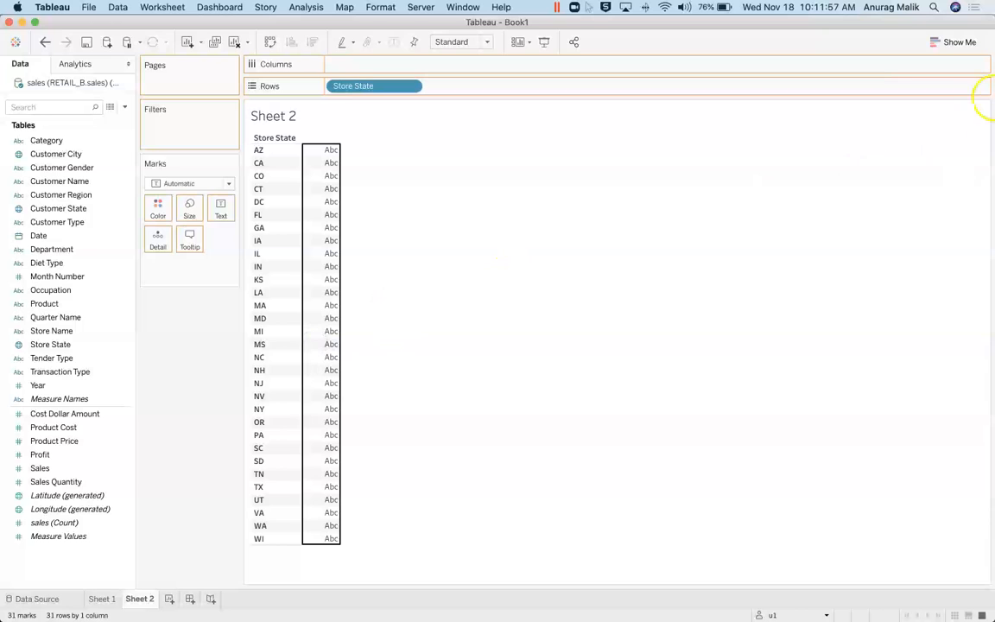
{"action": "left_click", "coordinate": [954, 41]}
{"action": "left_click", "coordinate": [924, 109]}
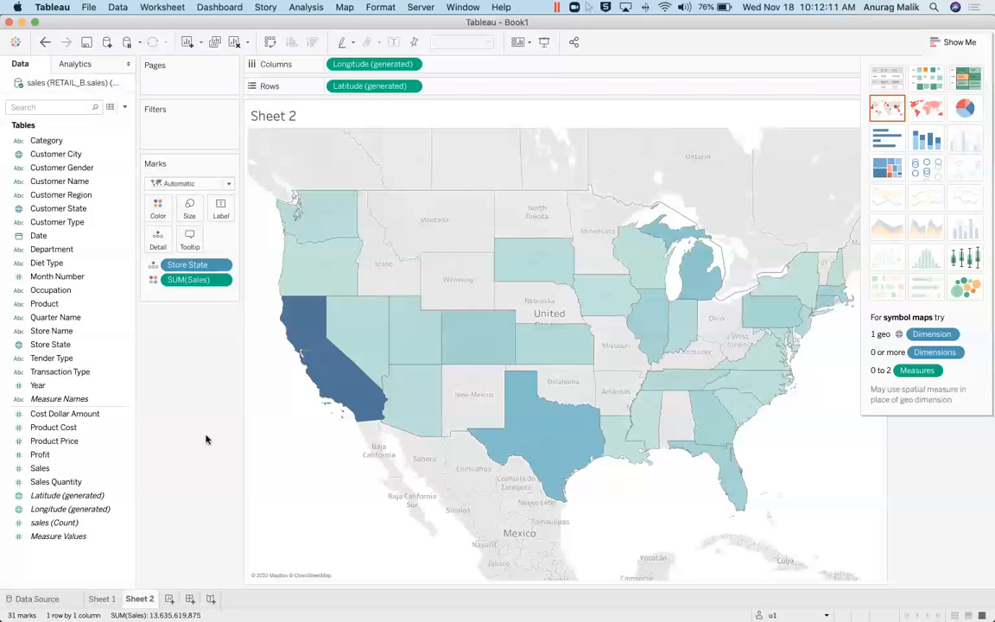
{"action": "key", "text": "ctrl+Left"}
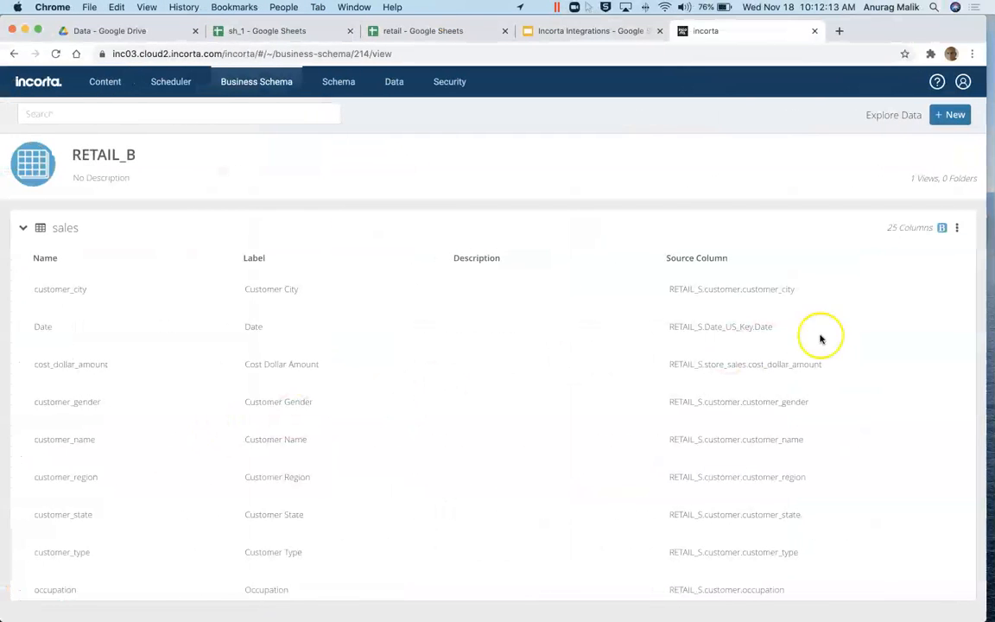
{"action": "left_click", "coordinate": [956, 228]}
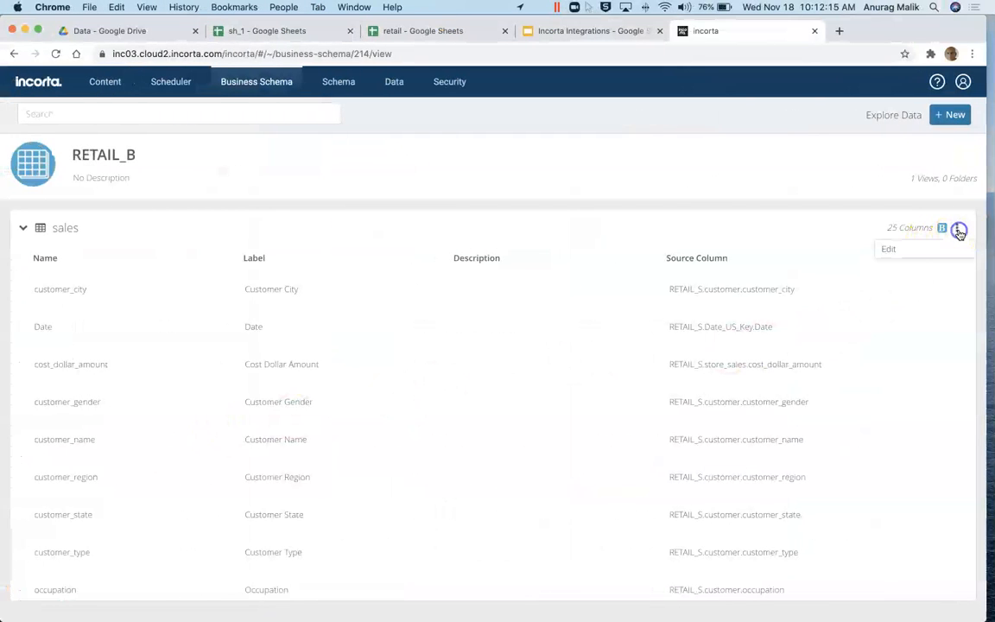
{"action": "left_click", "coordinate": [885, 250]}
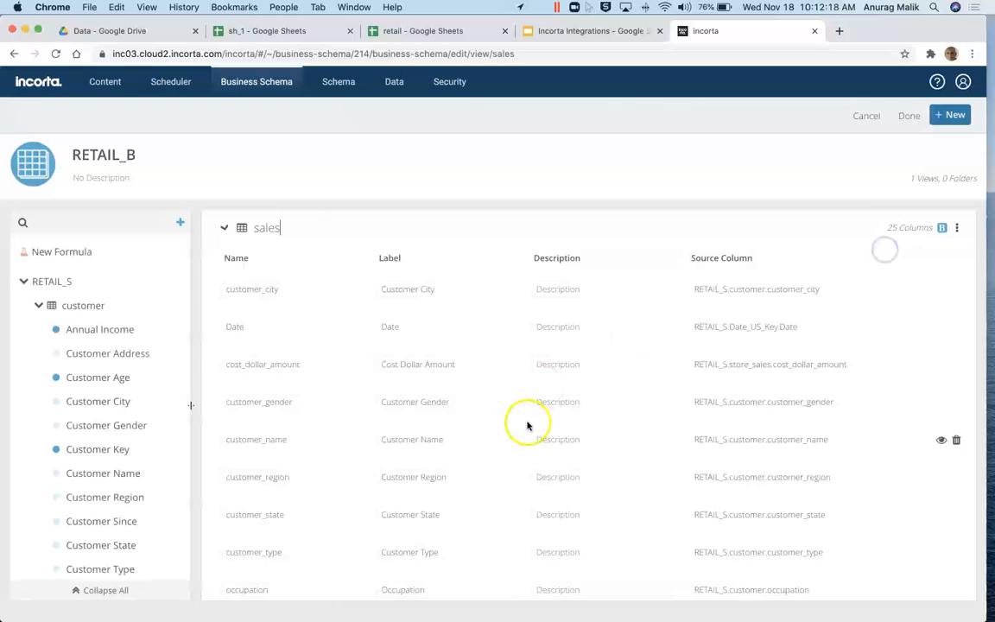
{"action": "left_click", "coordinate": [954, 229]}
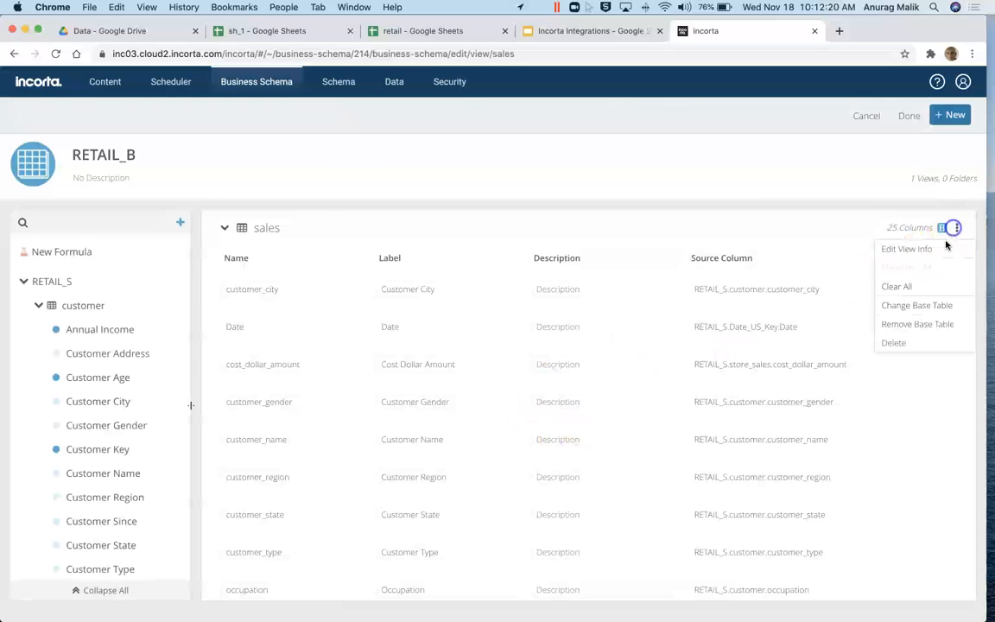
{"action": "left_click", "coordinate": [904, 308]}
{"action": "left_click", "coordinate": [444, 388]}
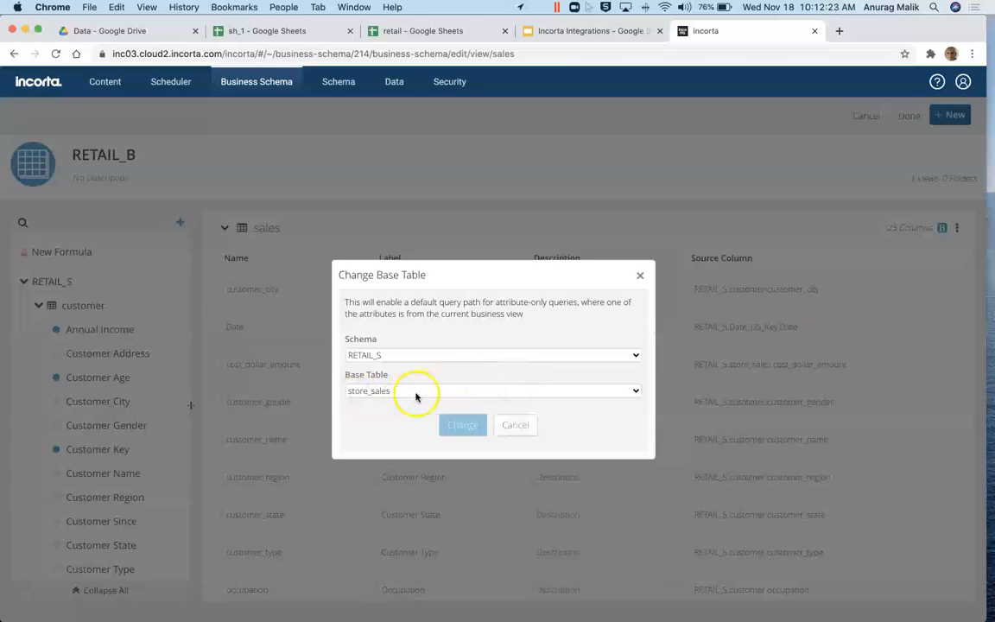
{"action": "left_click", "coordinate": [514, 425]}
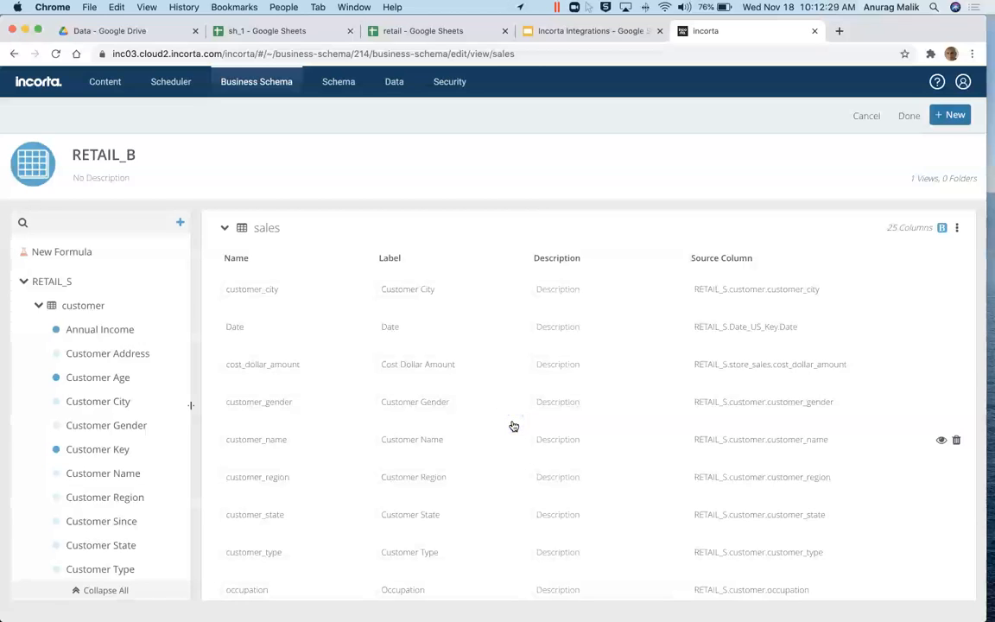
{"action": "left_click", "coordinate": [868, 119]}
{"action": "key", "text": "ctrl+Right"}
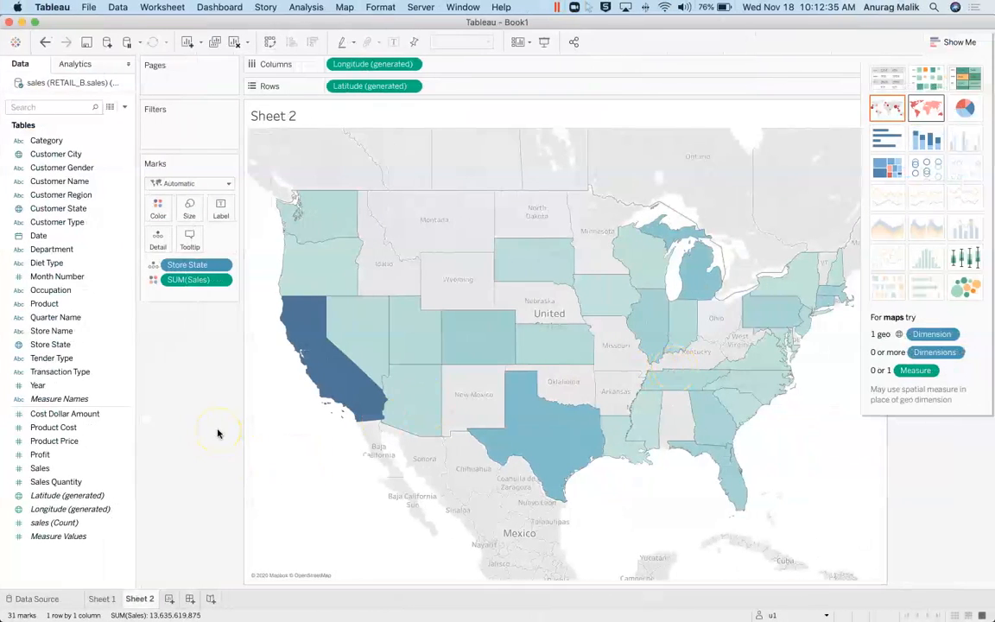
{"action": "key", "text": "ctrl+Left"}
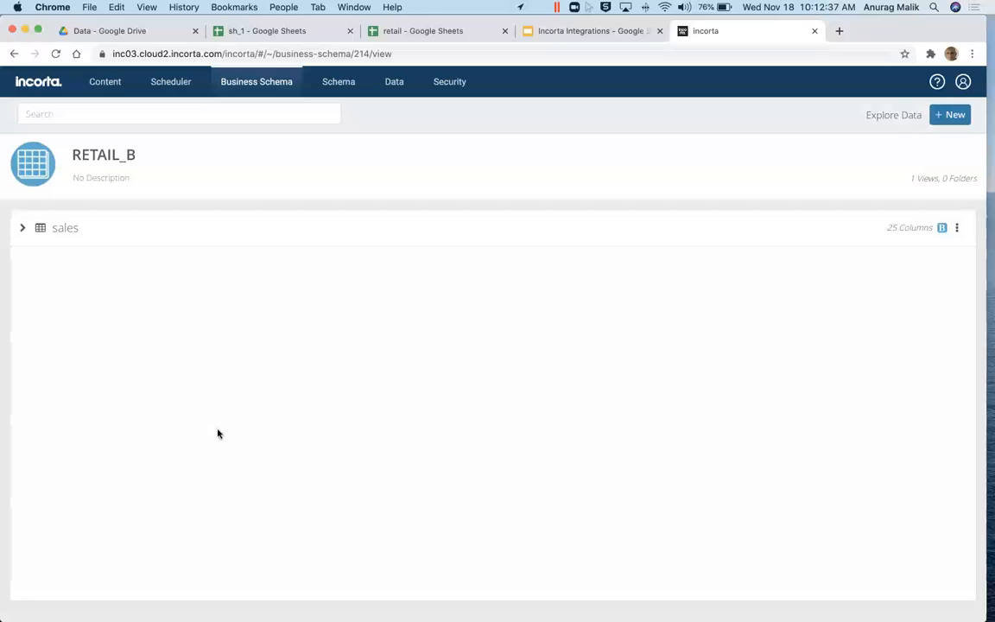
{"action": "left_click", "coordinate": [15, 594]}
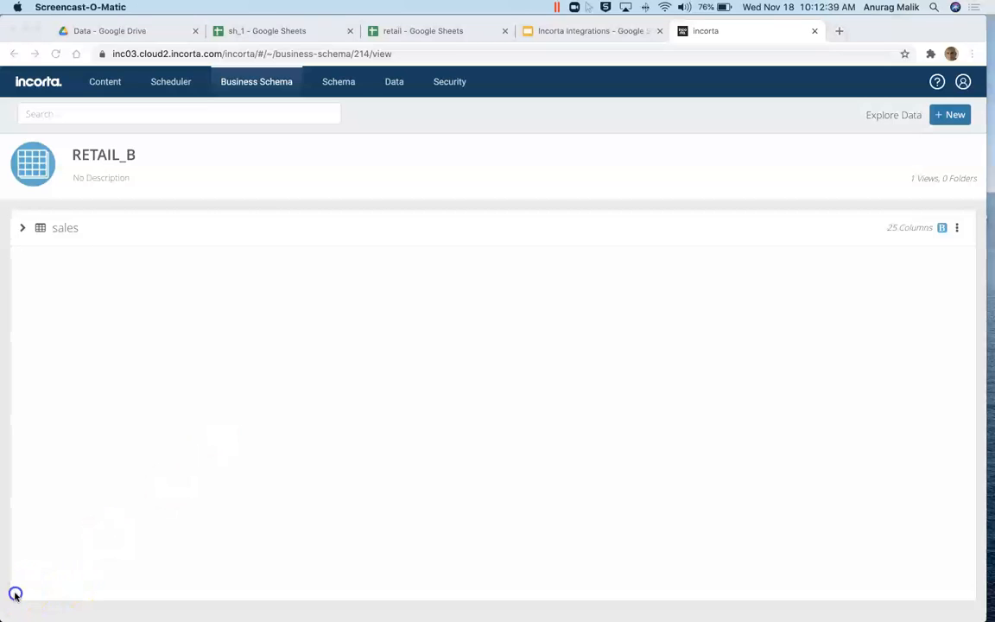